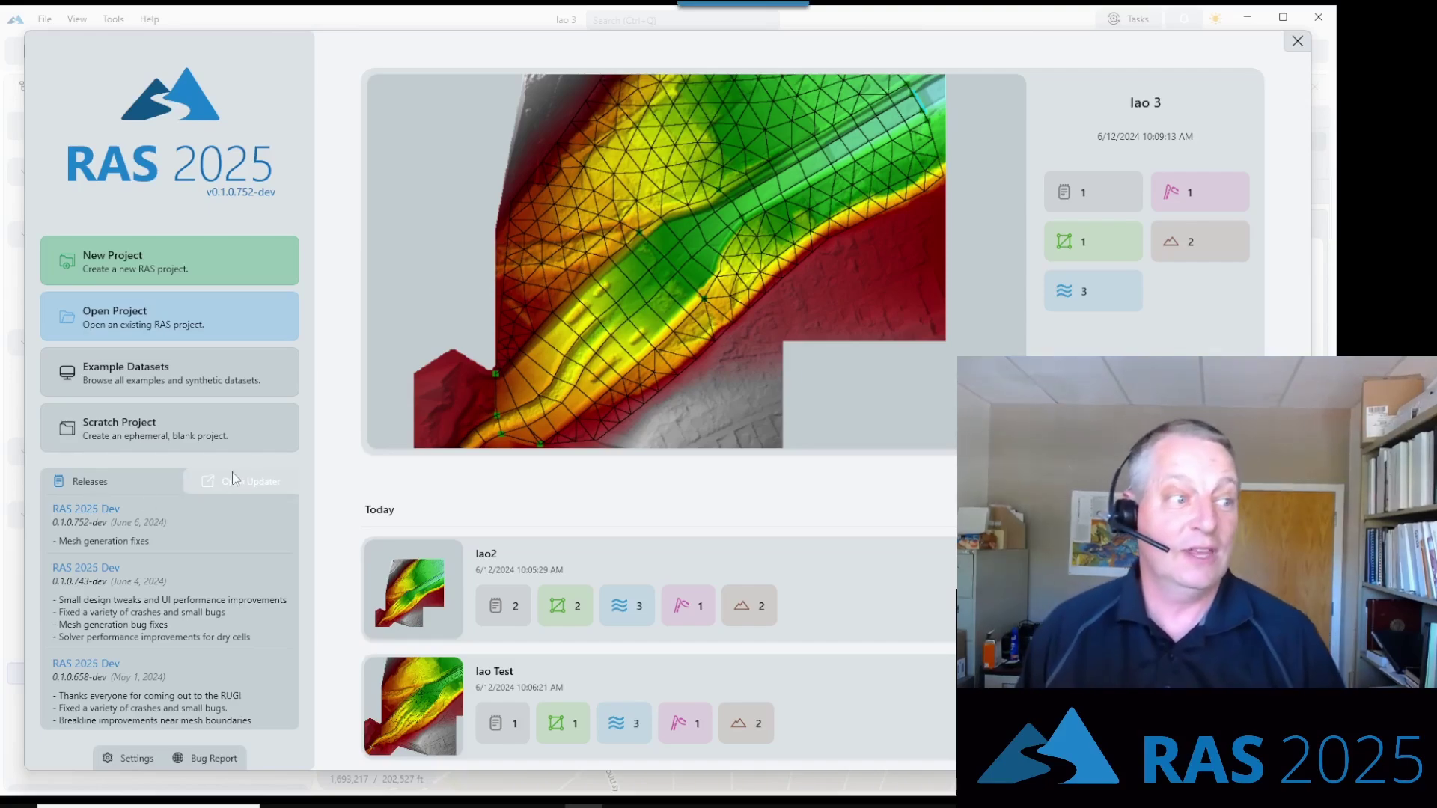
# - Create a new project named 2025 Demo using the NAD 1983 StatePlane Hawaii 2 FIPS 5102 projection file
pyautogui.click(222, 271)
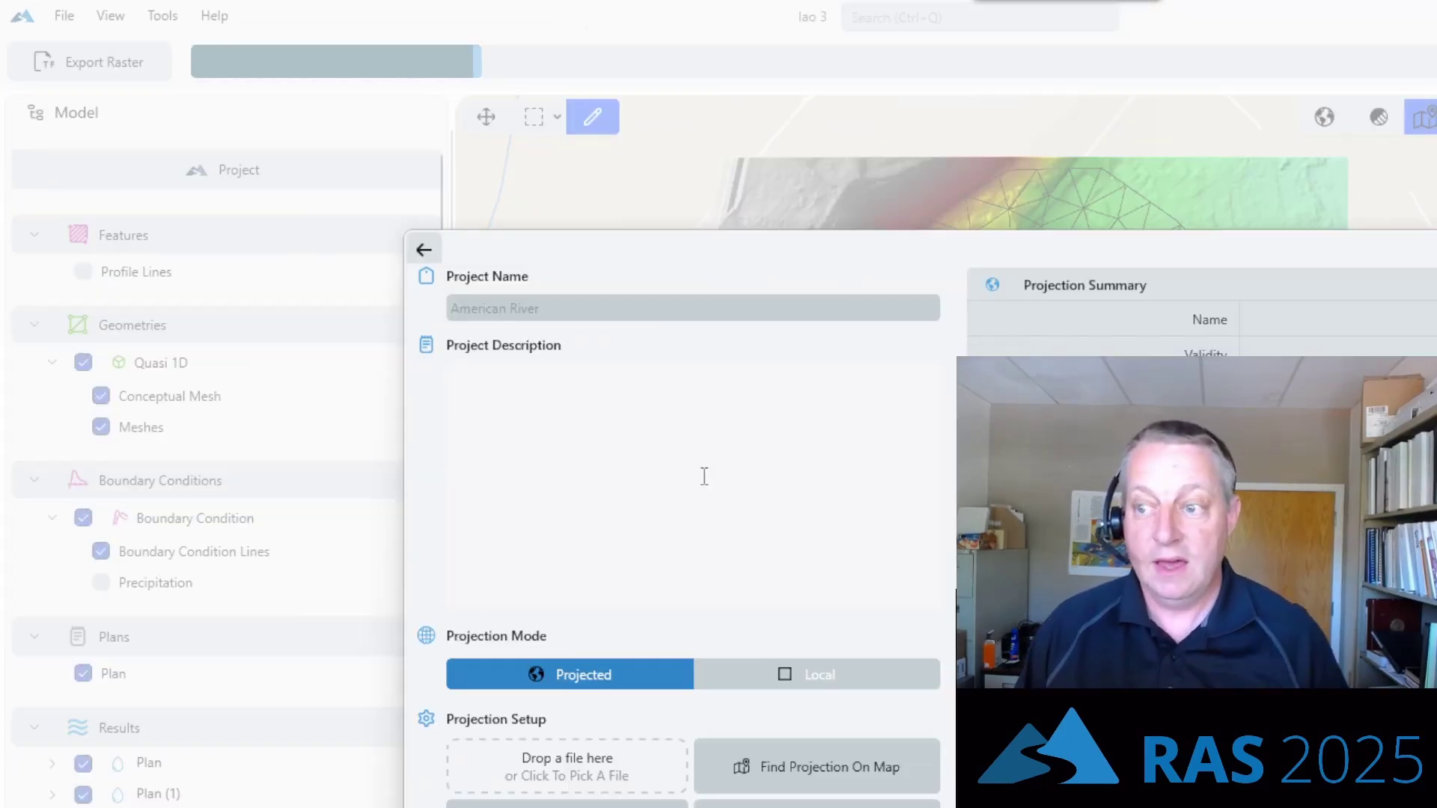
pyautogui.click(574, 300)
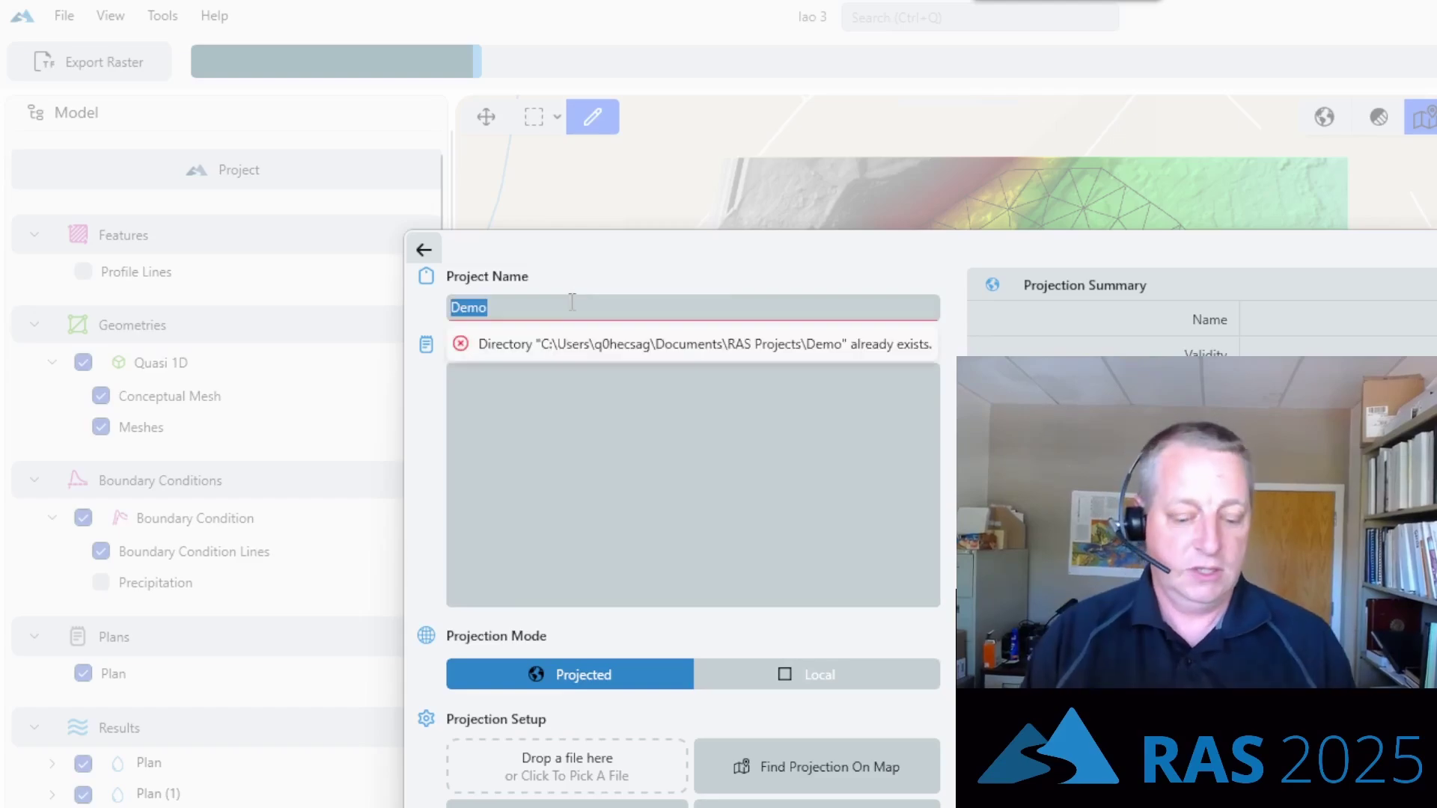
pyautogui.write('2025')
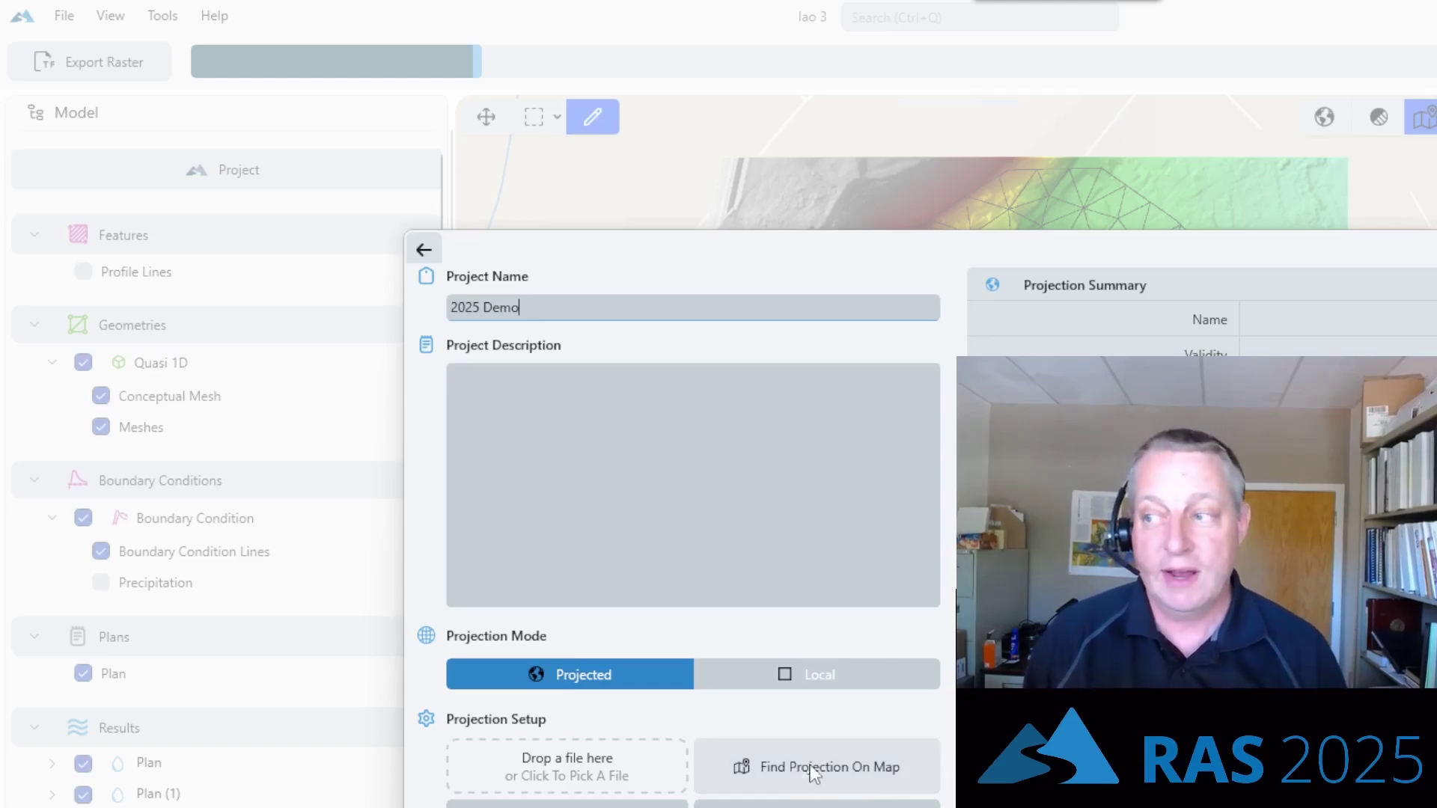
pyautogui.click(1433, 221)
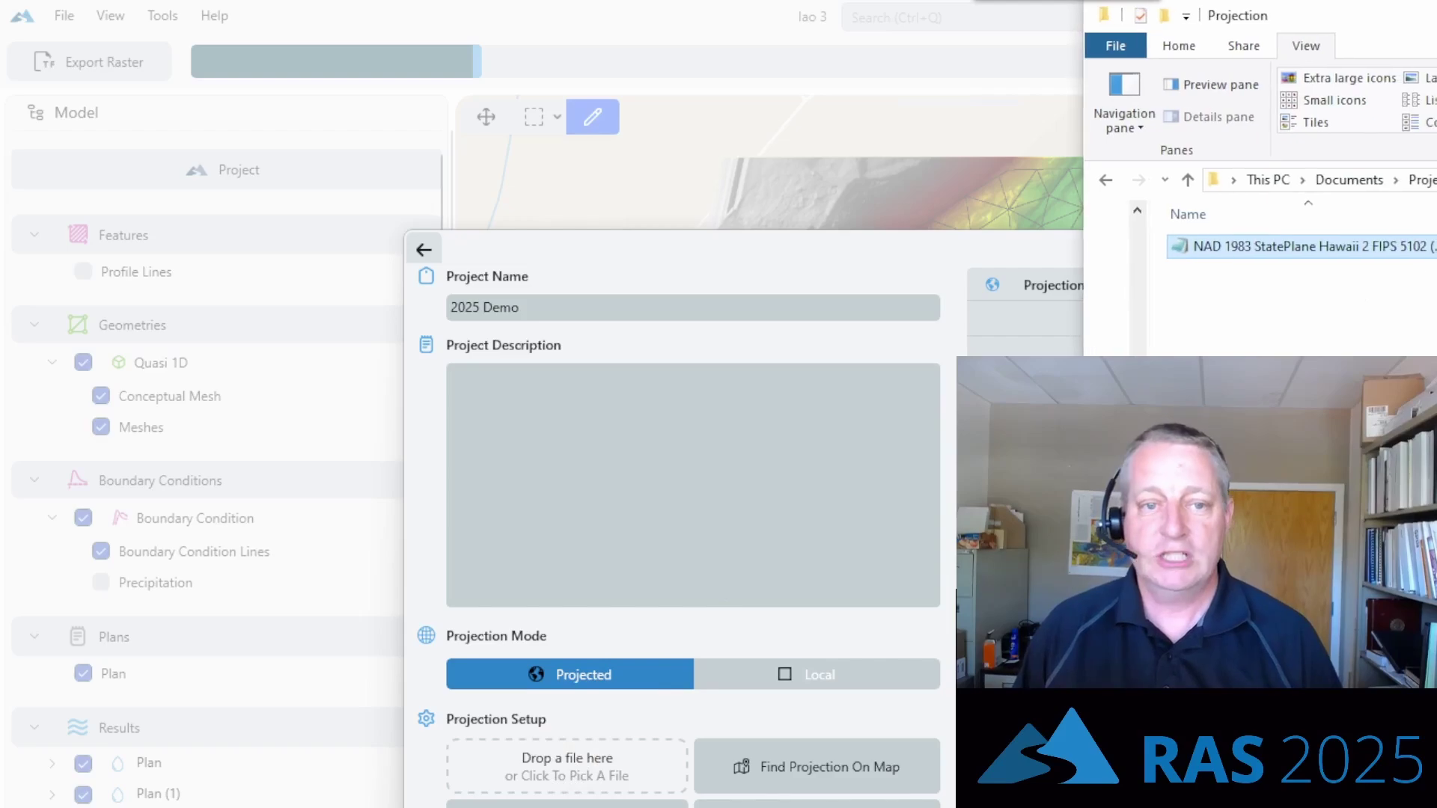
pyautogui.moveTo(1369, 258); pyautogui.dragTo(559, 770)
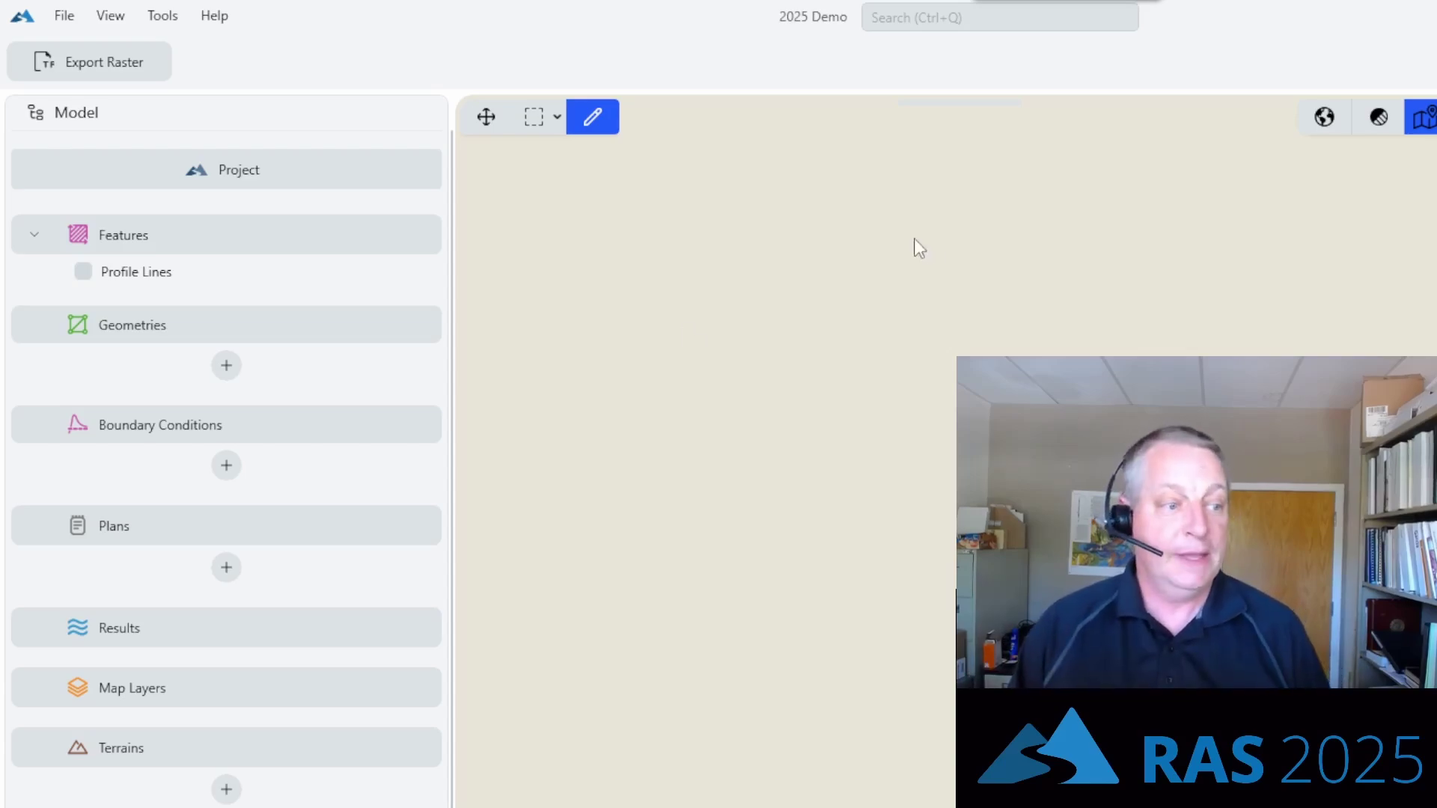
# - Add a terrain with the default name and import Iao Clip Terrain.tif into it with the default import settings
pyautogui.click(226, 789)
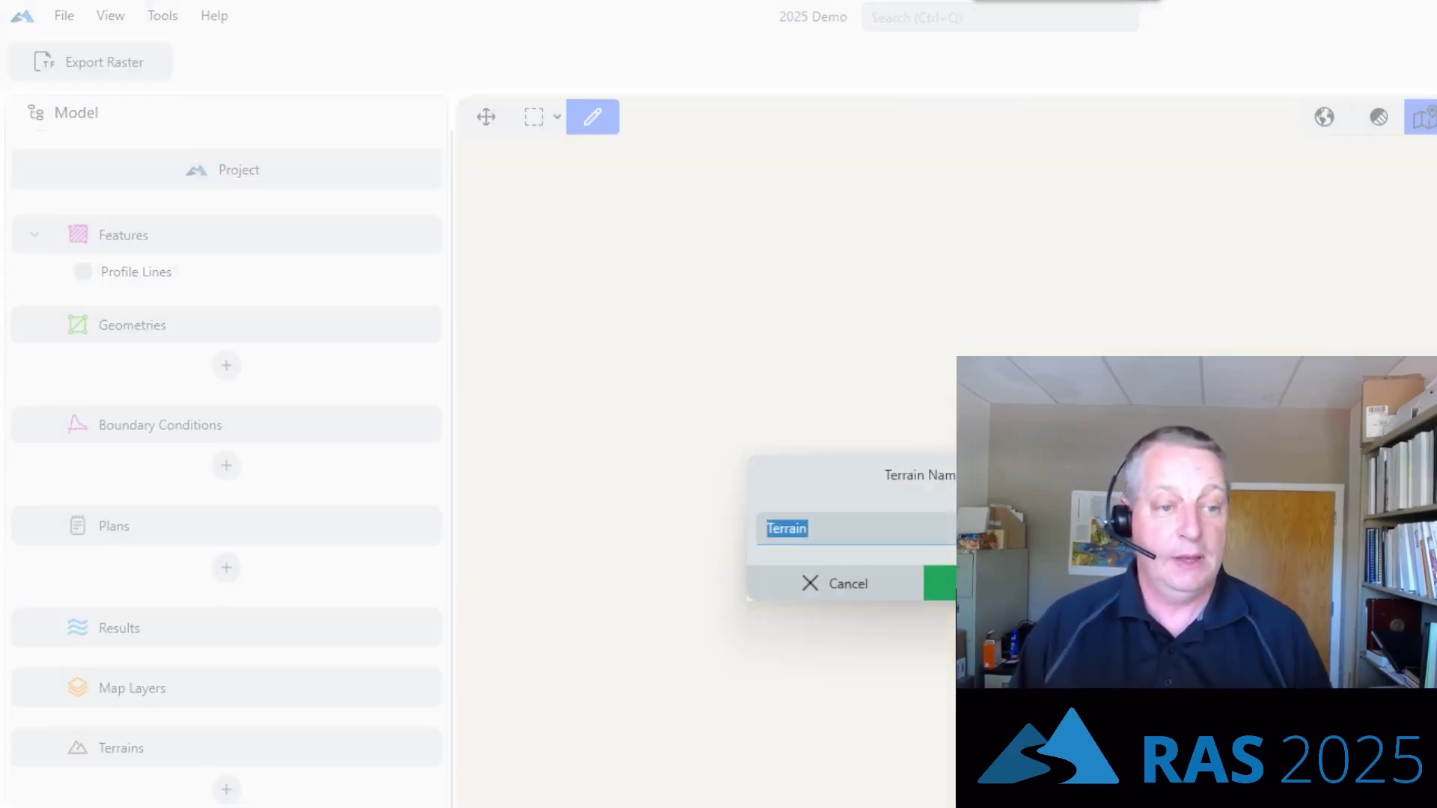
pyautogui.click(940, 583)
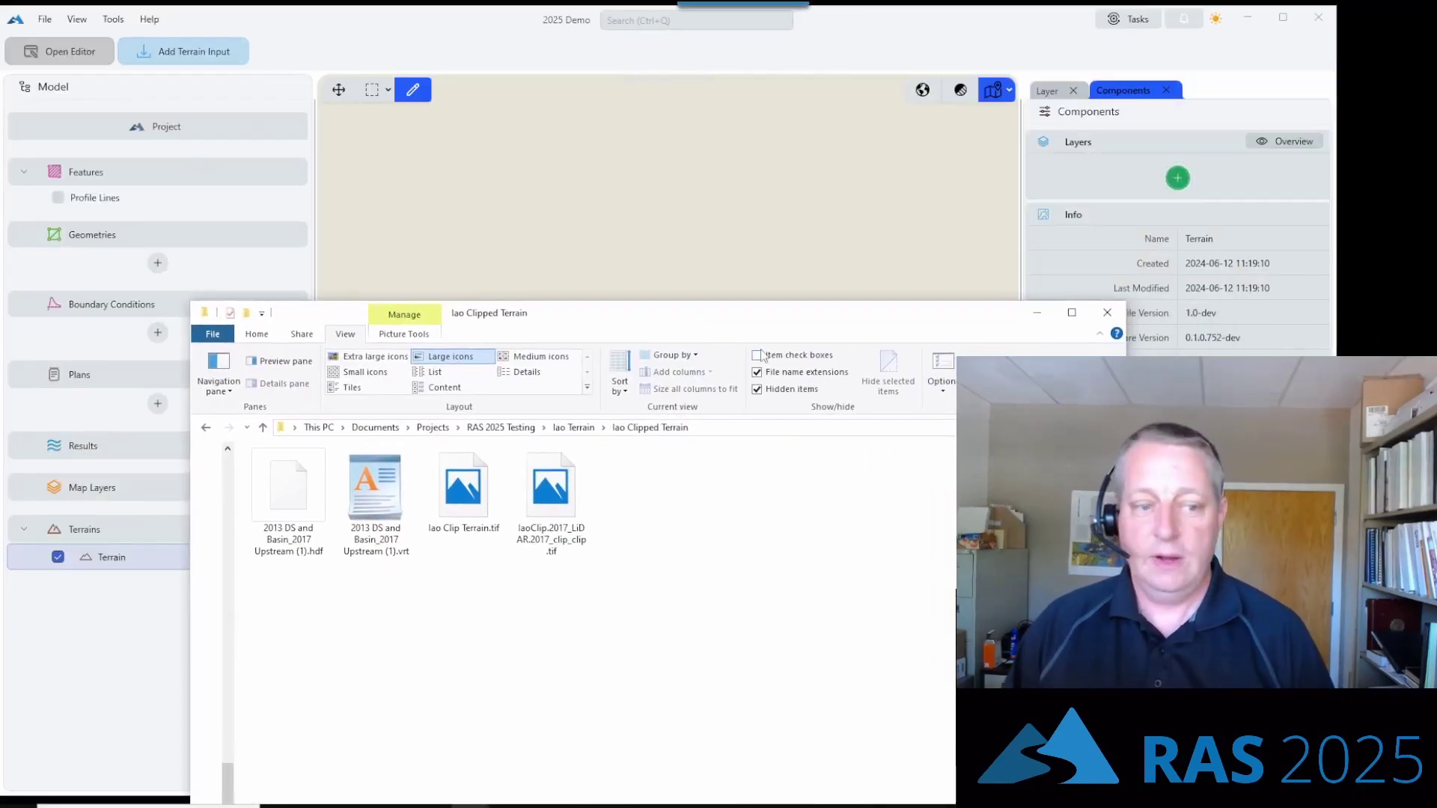
pyautogui.click(473, 494)
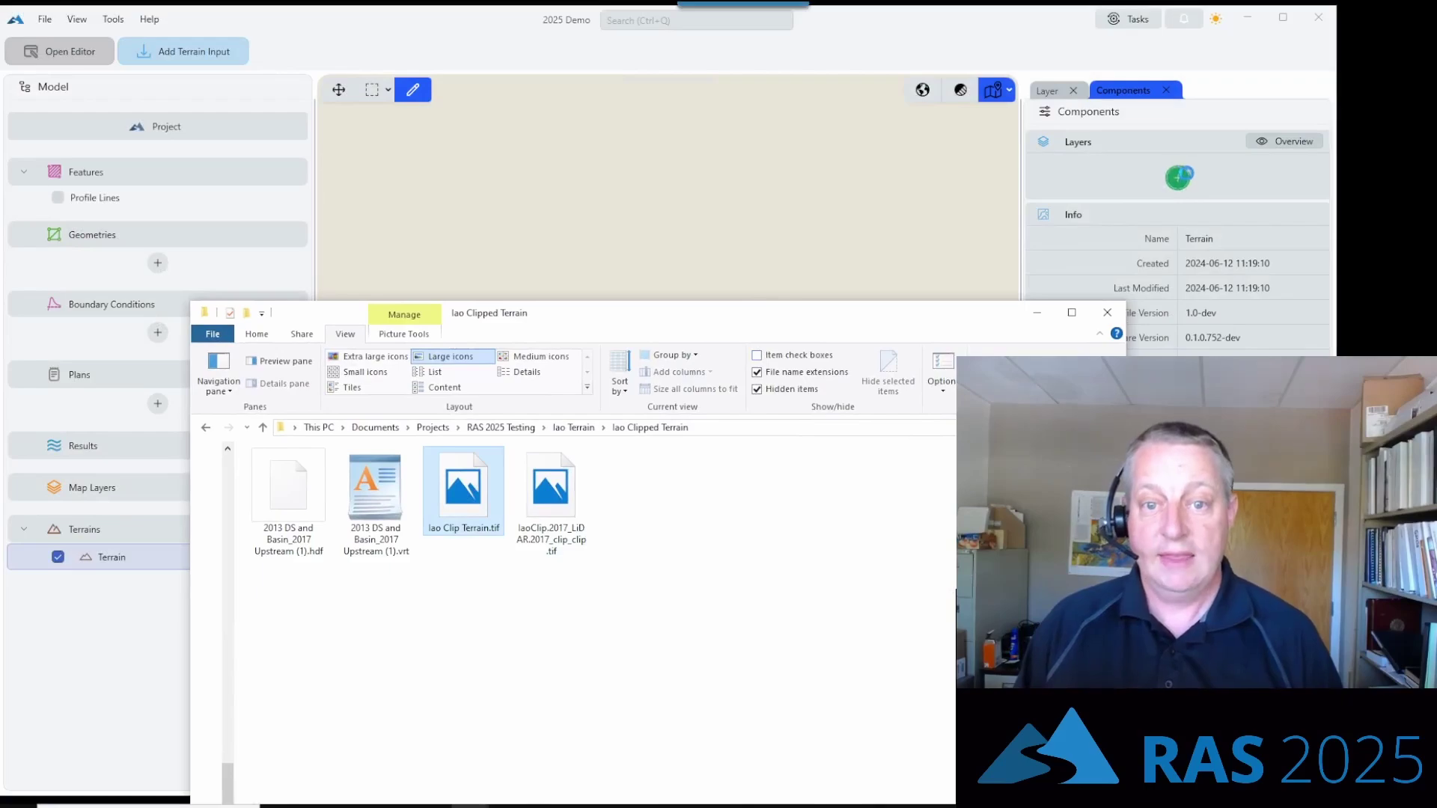
pyautogui.click(1177, 176)
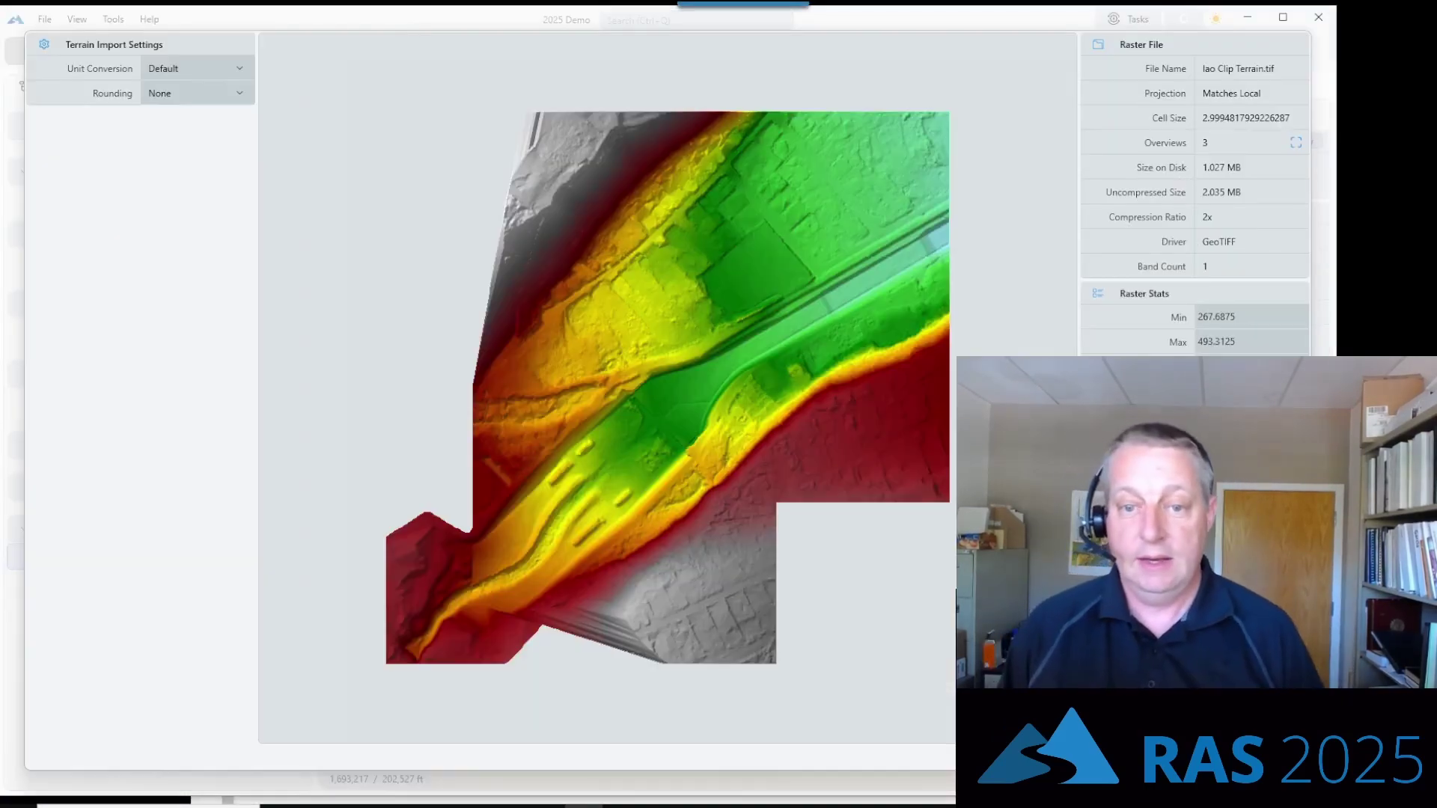
pyautogui.press('Return')
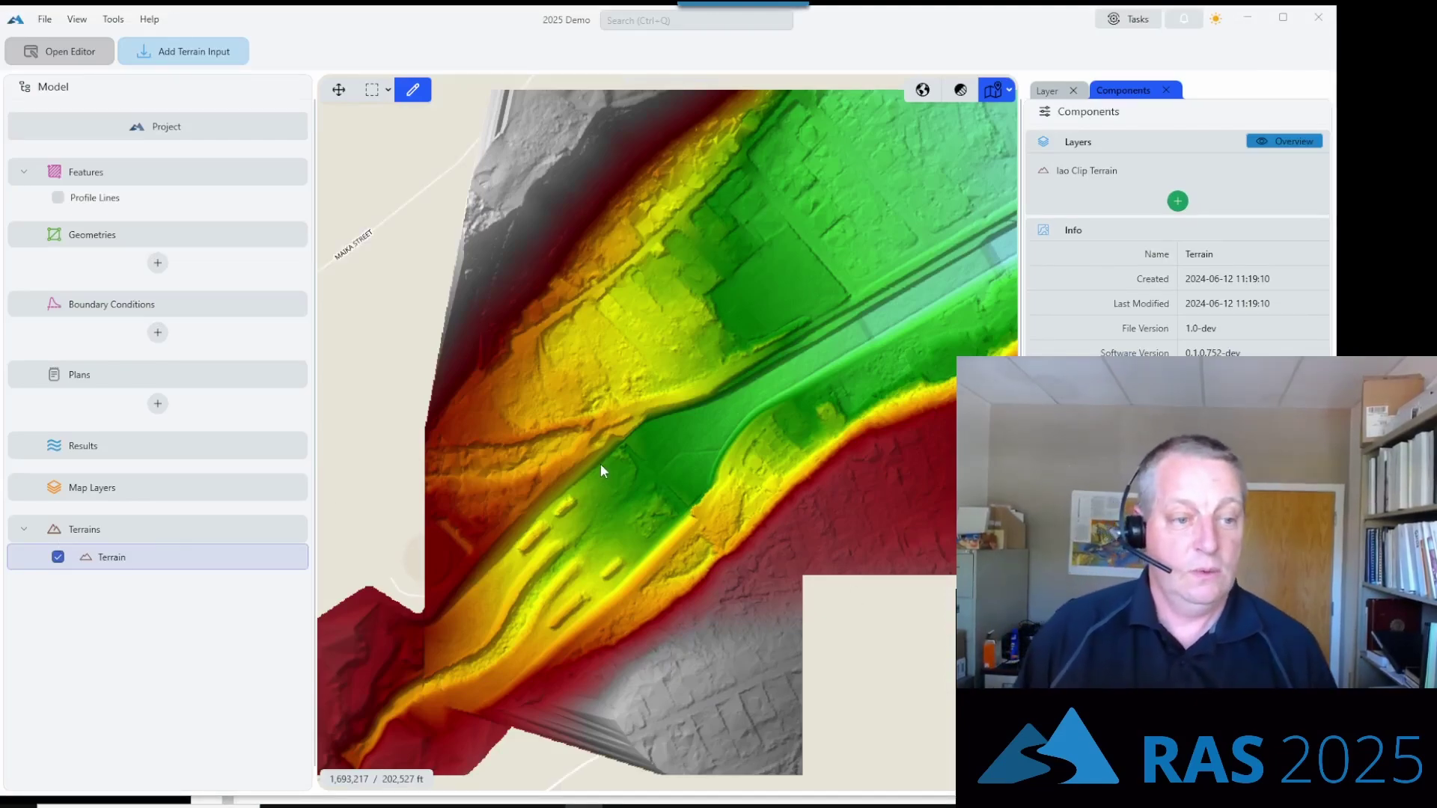
# - Examine how the imported terrain fits the surrounding streets and river on the base map
pyautogui.scroll(-2, 841, 442)
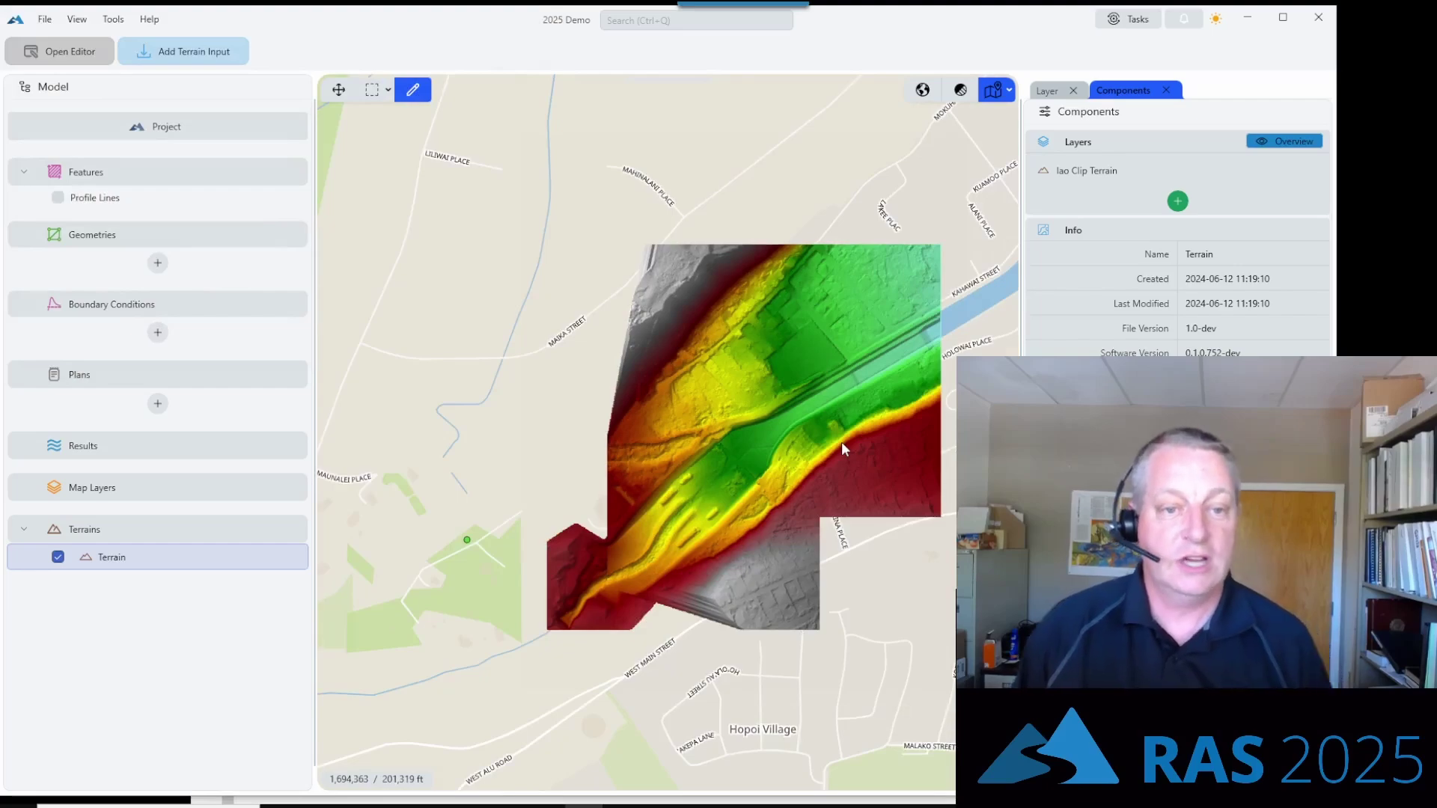
pyautogui.scroll(-4, 841, 442)
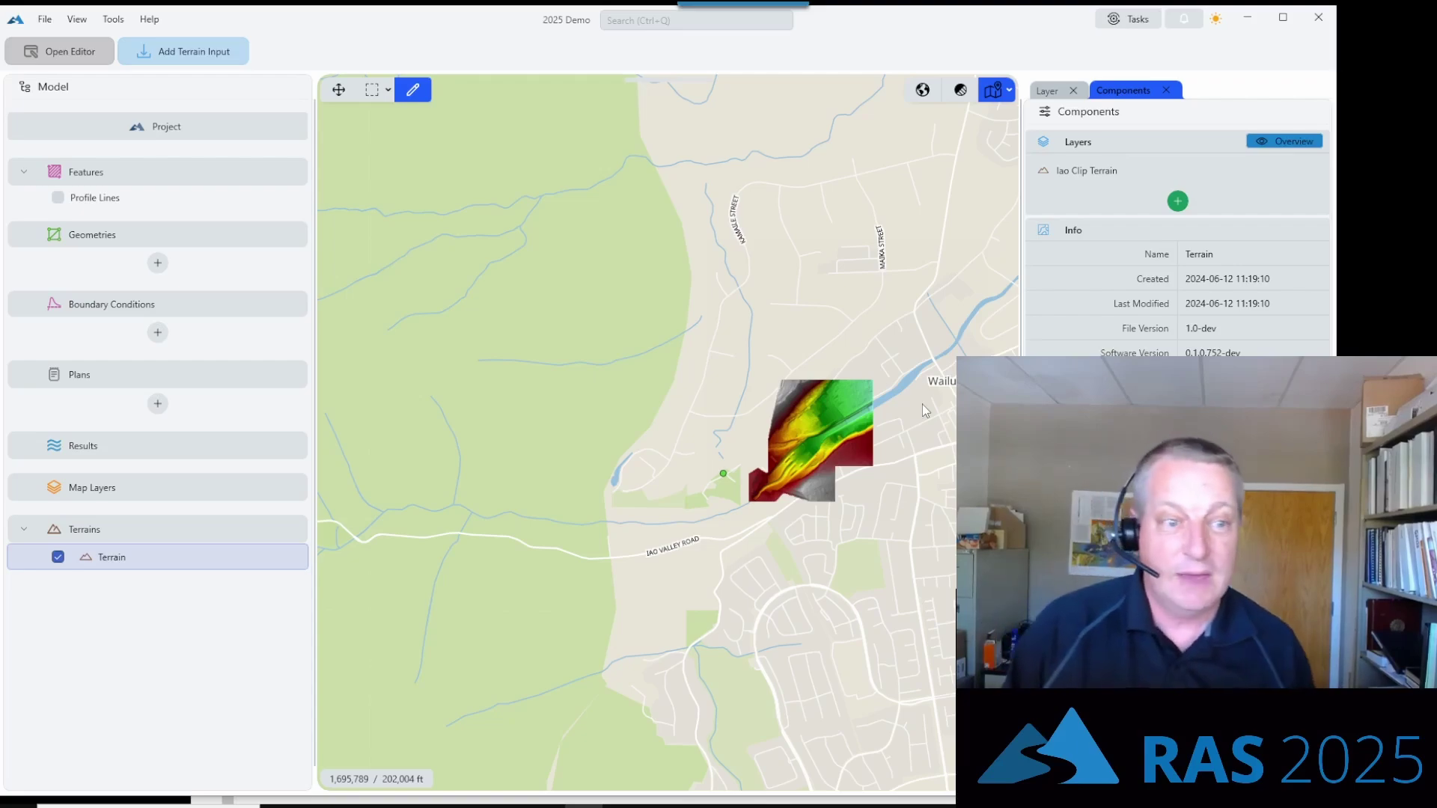
pyautogui.scroll(1, 939, 456)
pyautogui.scroll(2, 940, 464)
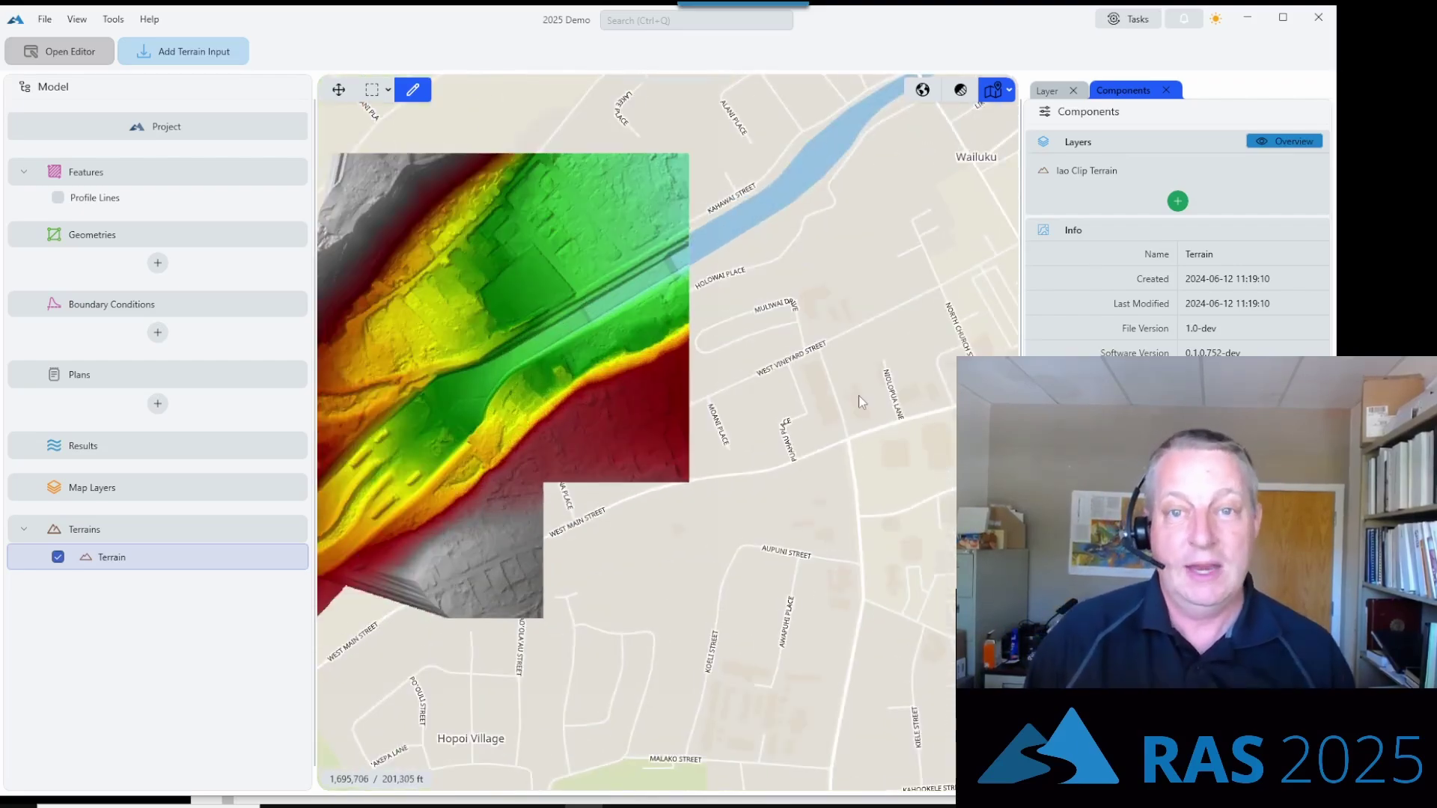
pyautogui.press('Escape')
pyautogui.scroll(2, 667, 390)
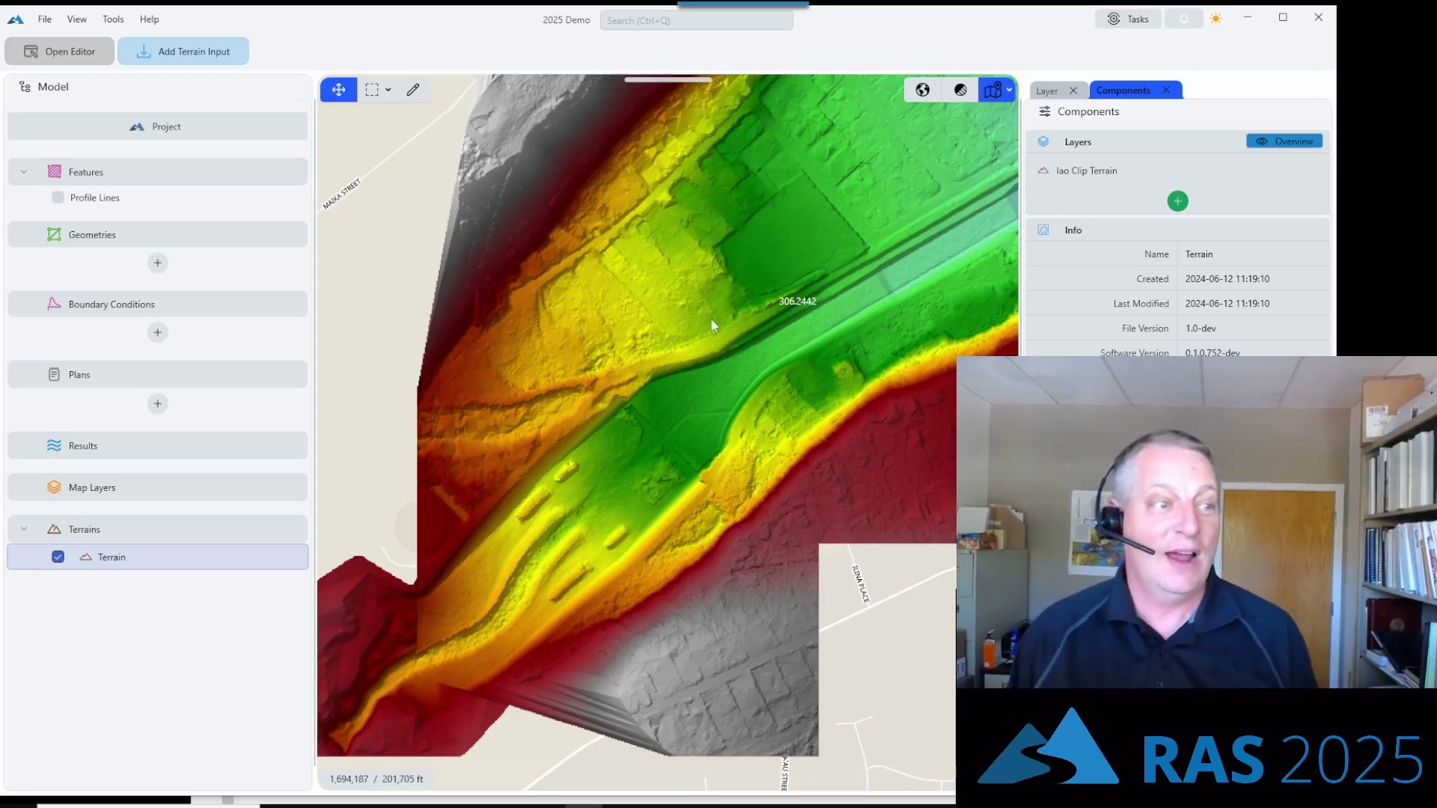
# - Add a geometry with the default name and select its conceptual mesh
pyautogui.click(157, 262)
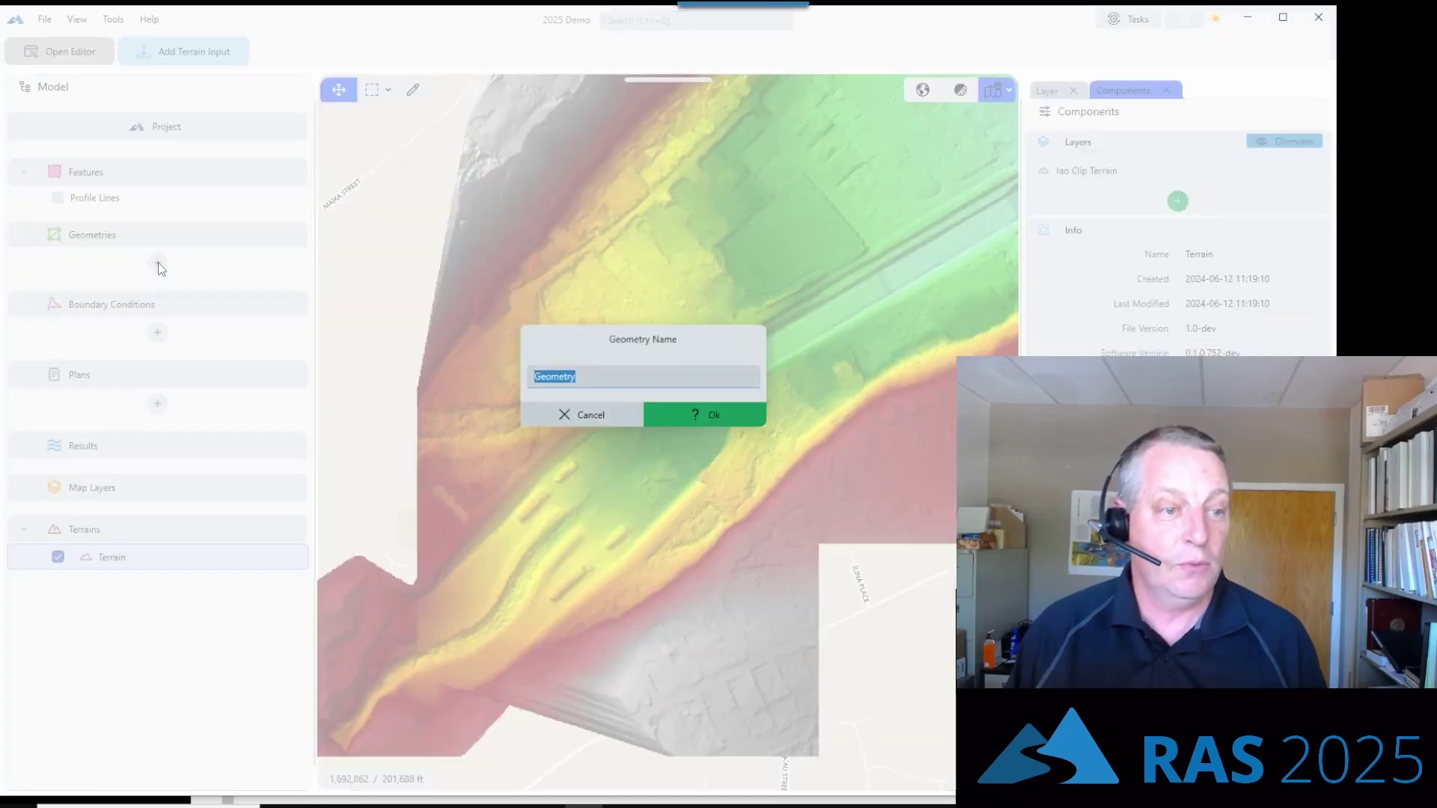
pyautogui.click(693, 416)
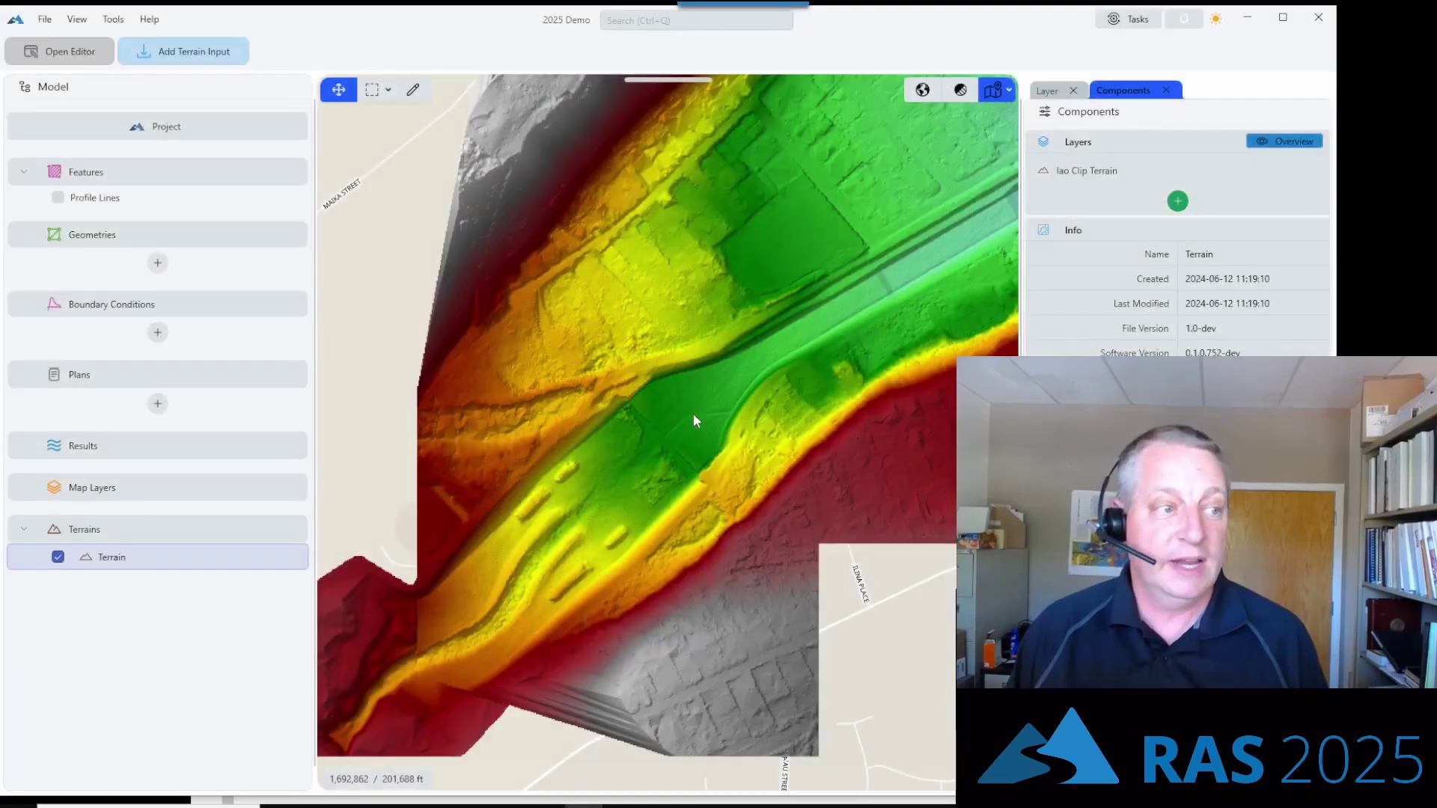
pyautogui.click(37, 261)
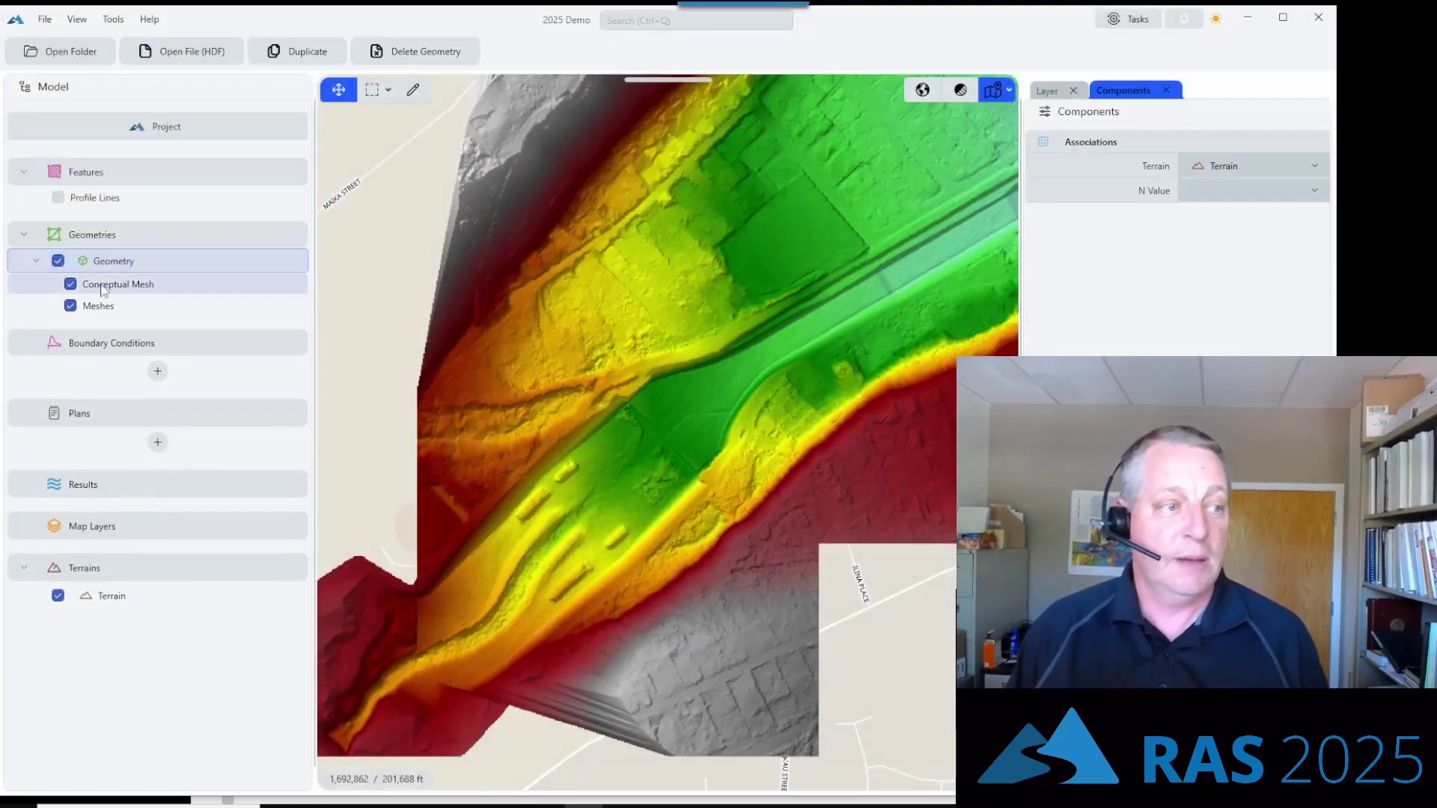
pyautogui.click(104, 287)
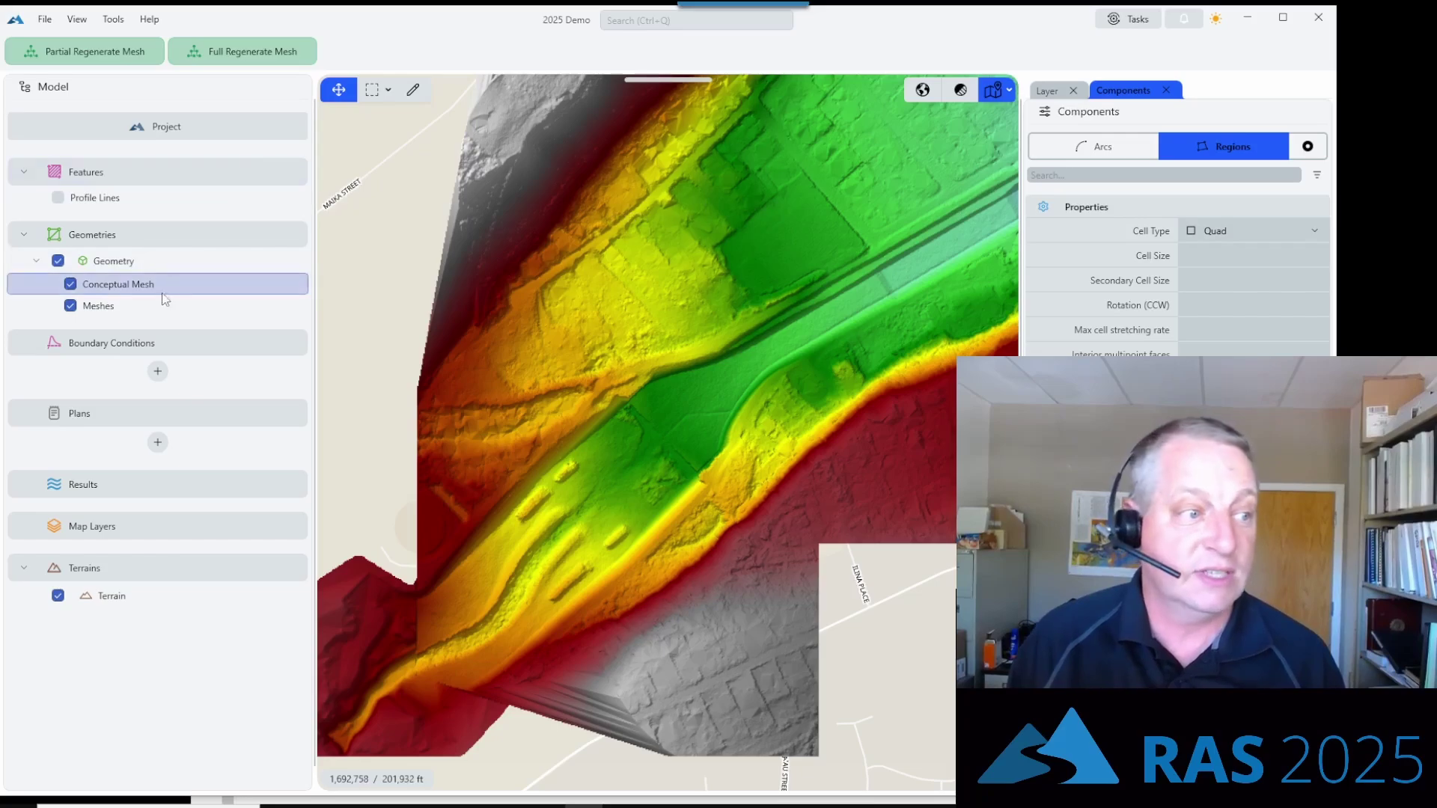
# - Draw four connected arcs forming a closed rectangular outline around the straight, light-coloured channel reach at the terrain's northeast
pyautogui.click(413, 89)
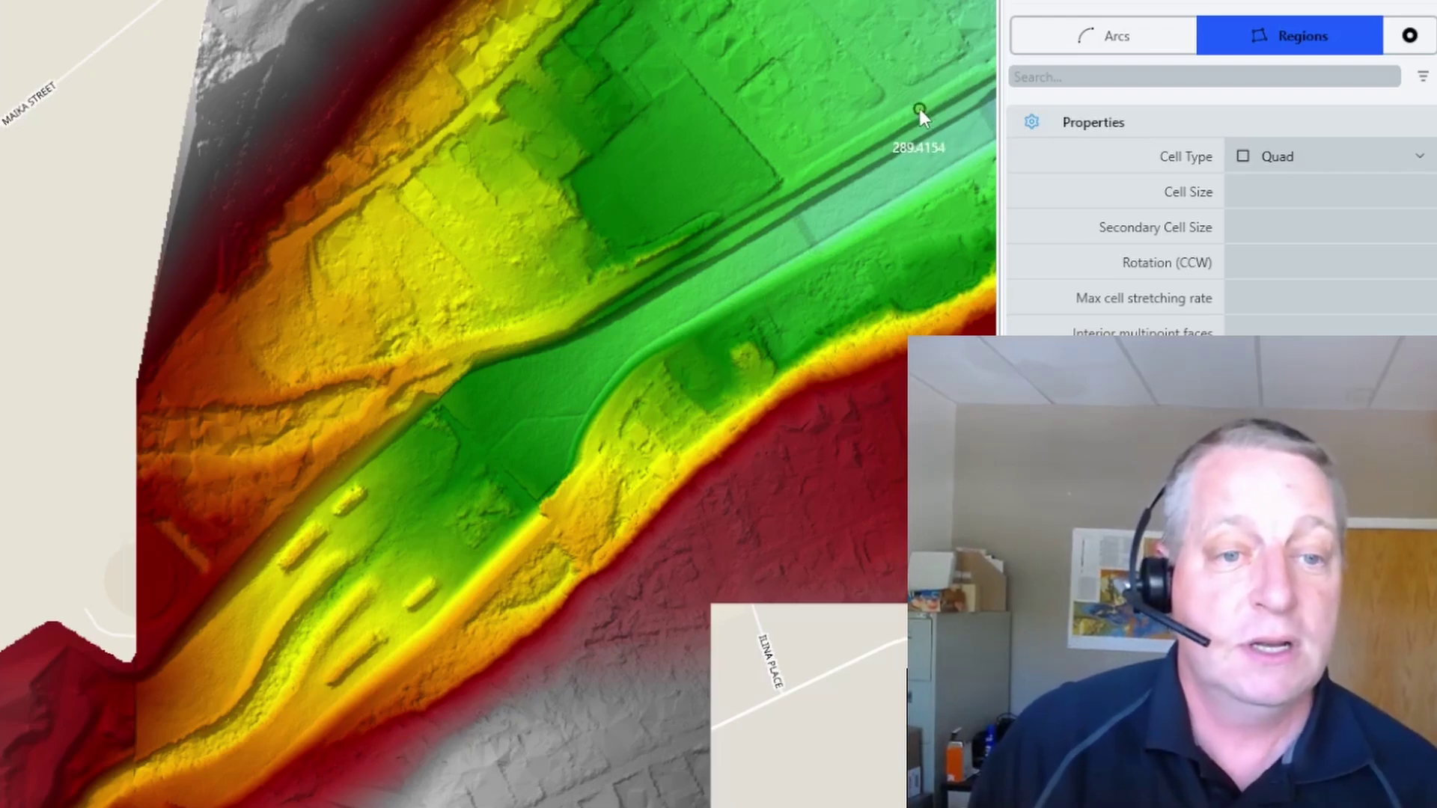
pyautogui.click(919, 109)
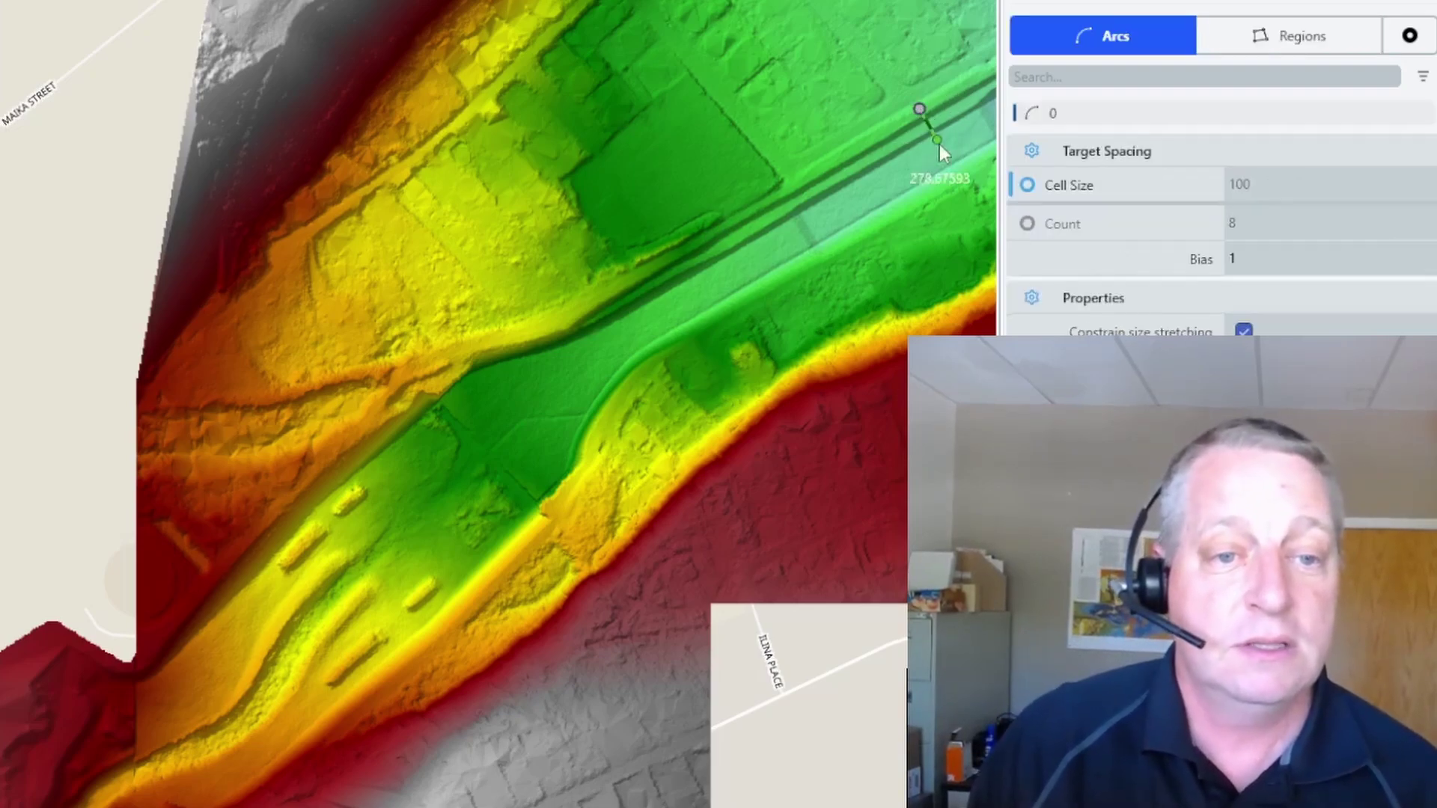
pyautogui.doubleClick(964, 192)
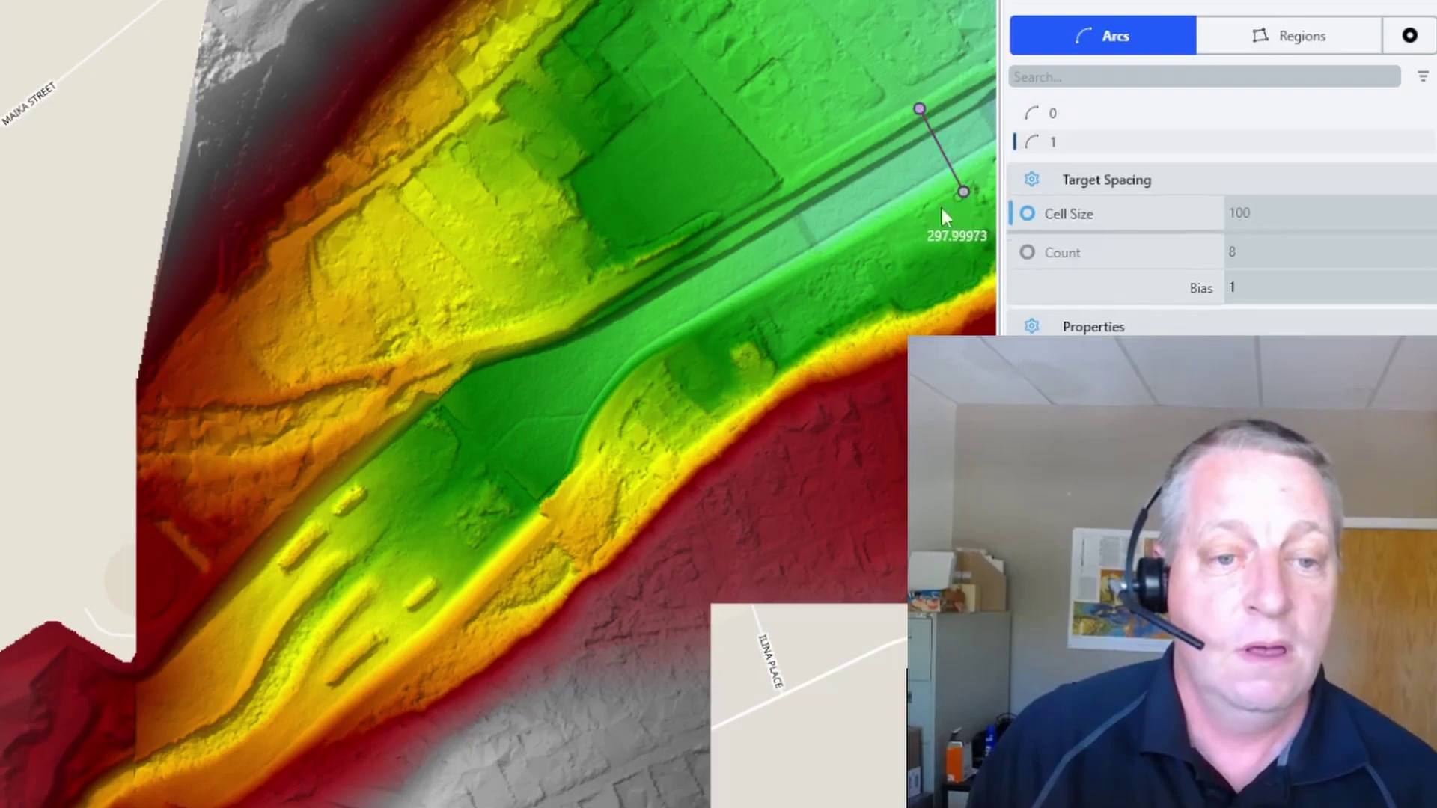
pyautogui.doubleClick(625, 386)
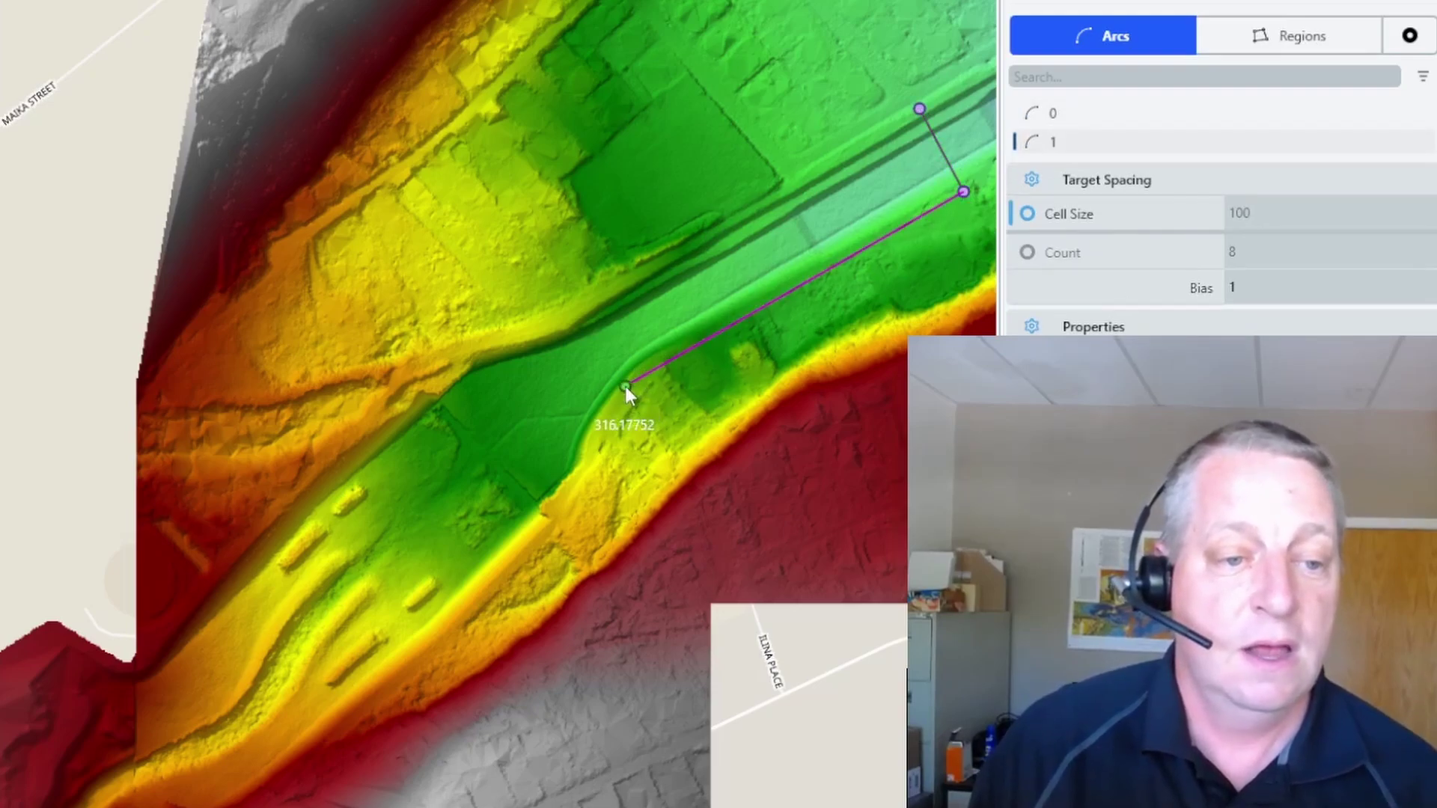
pyautogui.doubleClick(579, 309)
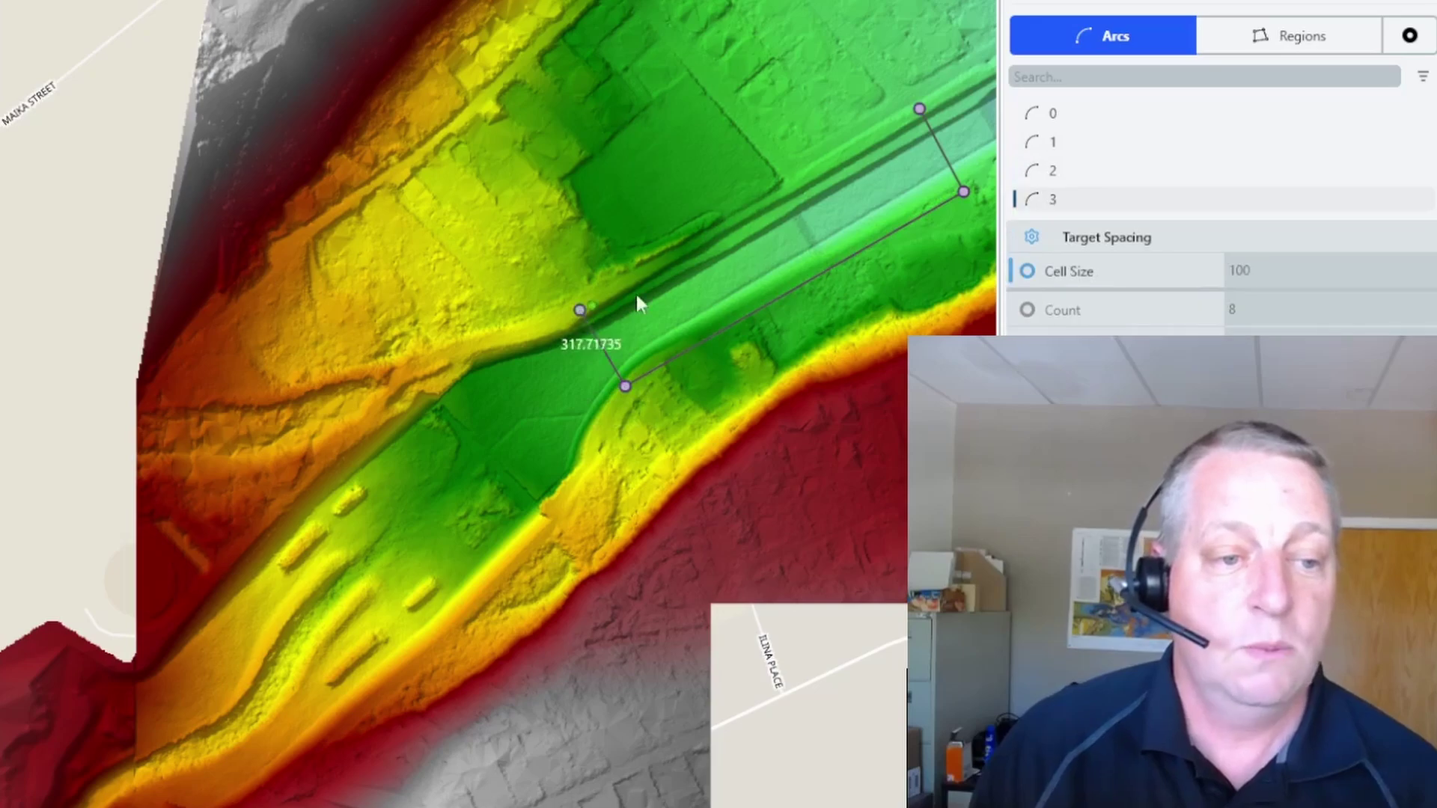
pyautogui.doubleClick(918, 110)
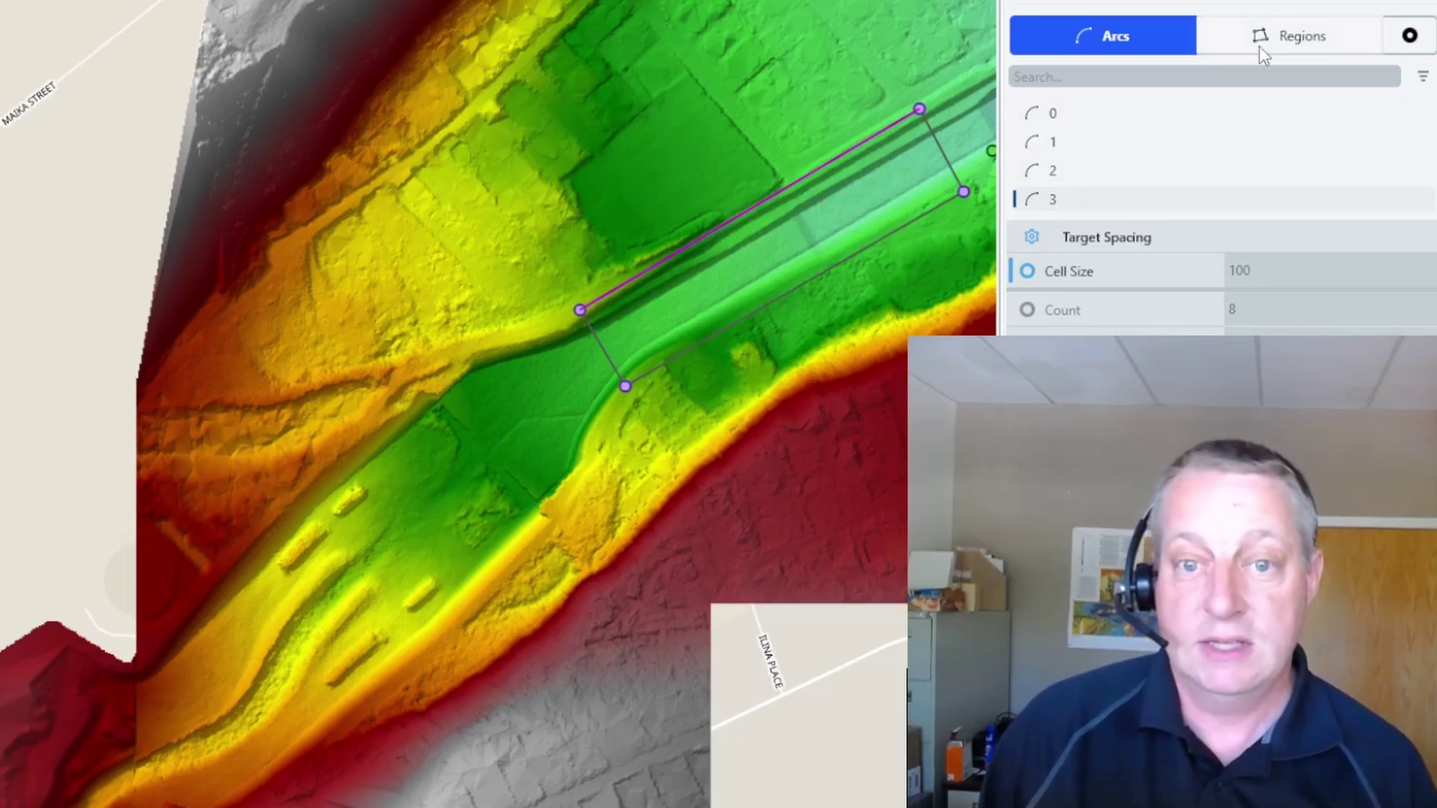
# - Turn the enclosed channel area into a quad-cell region with its width defined by cell count, and fully regenerate the mesh
pyautogui.moveTo(793, 235)
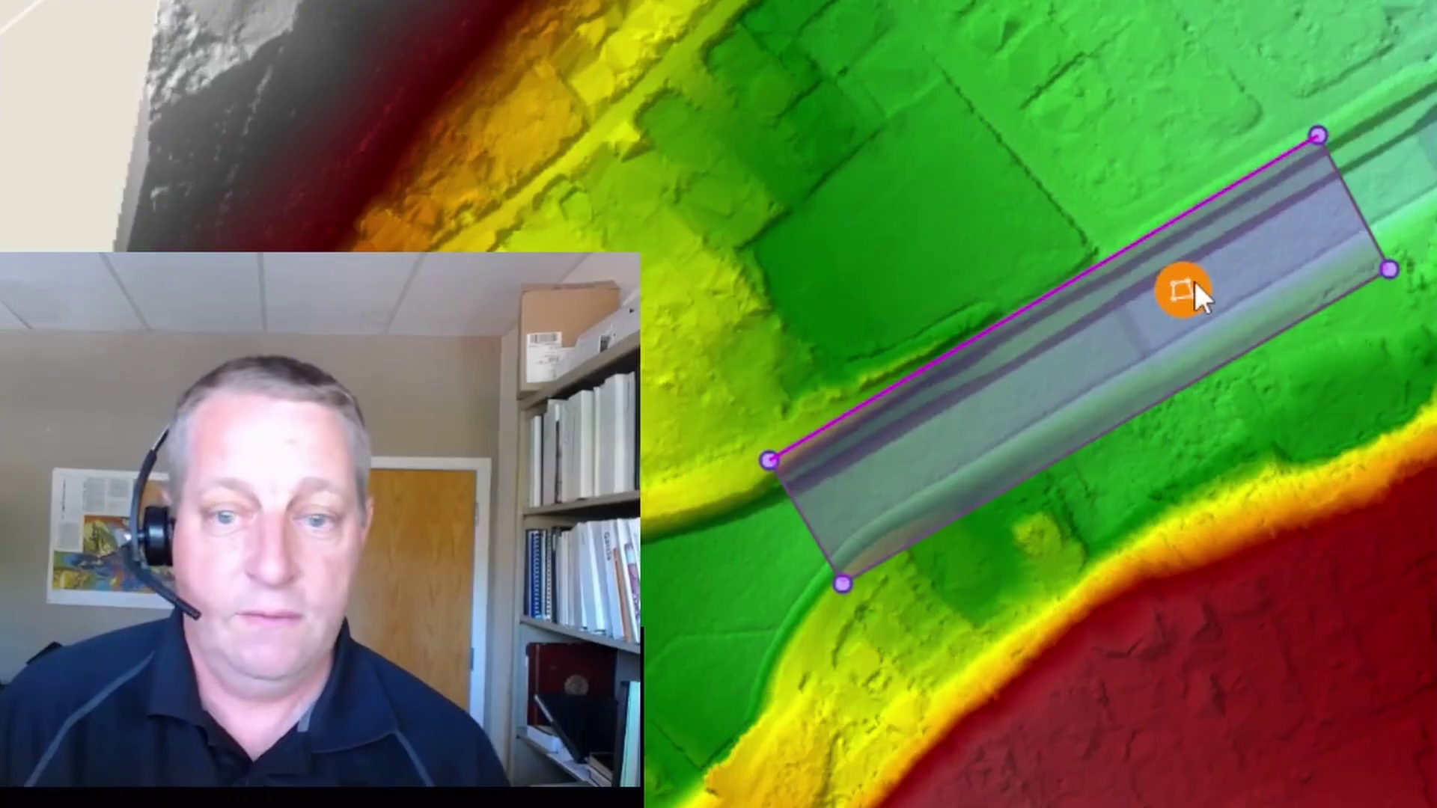
pyautogui.click(834, 204)
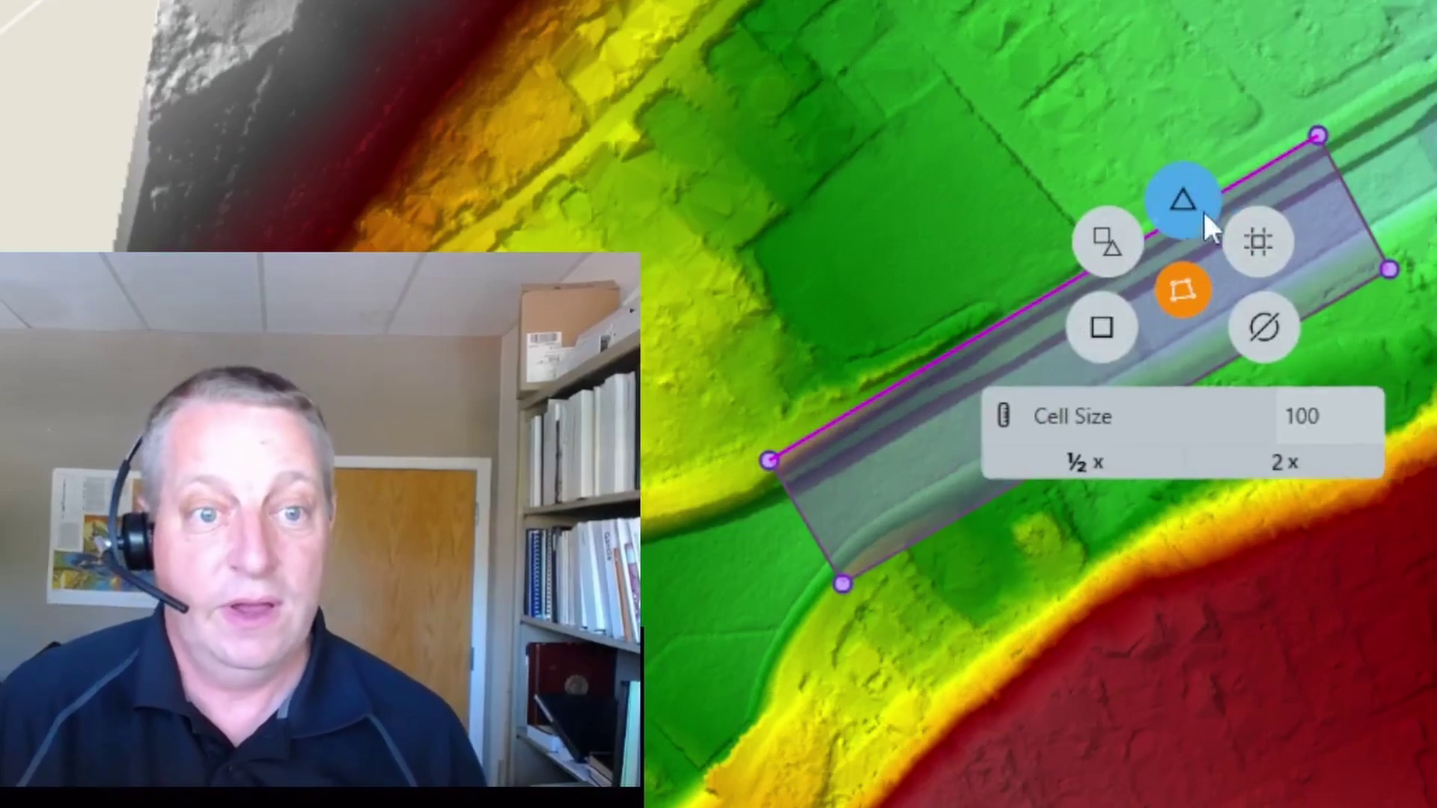
pyautogui.click(1097, 333)
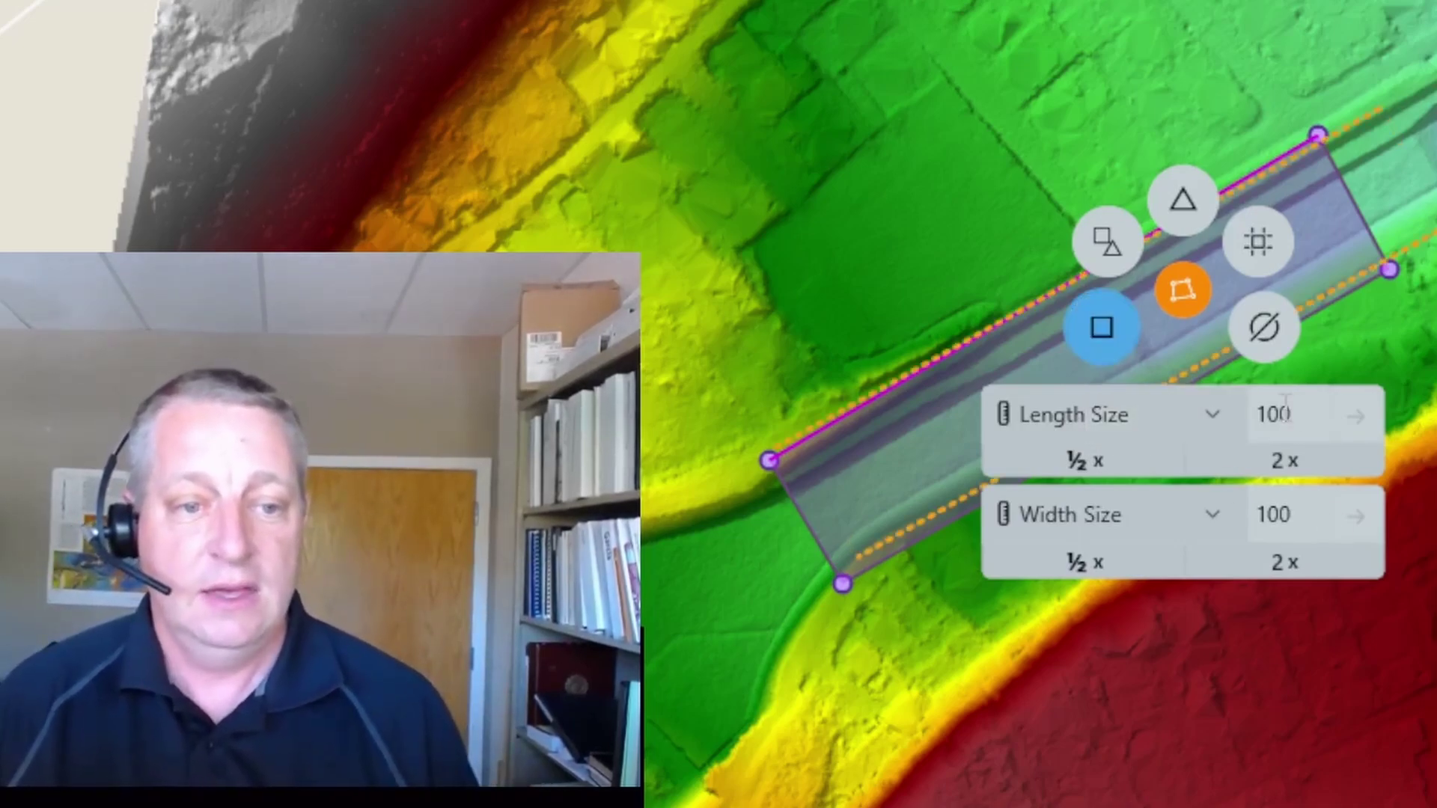
pyautogui.click(1197, 513)
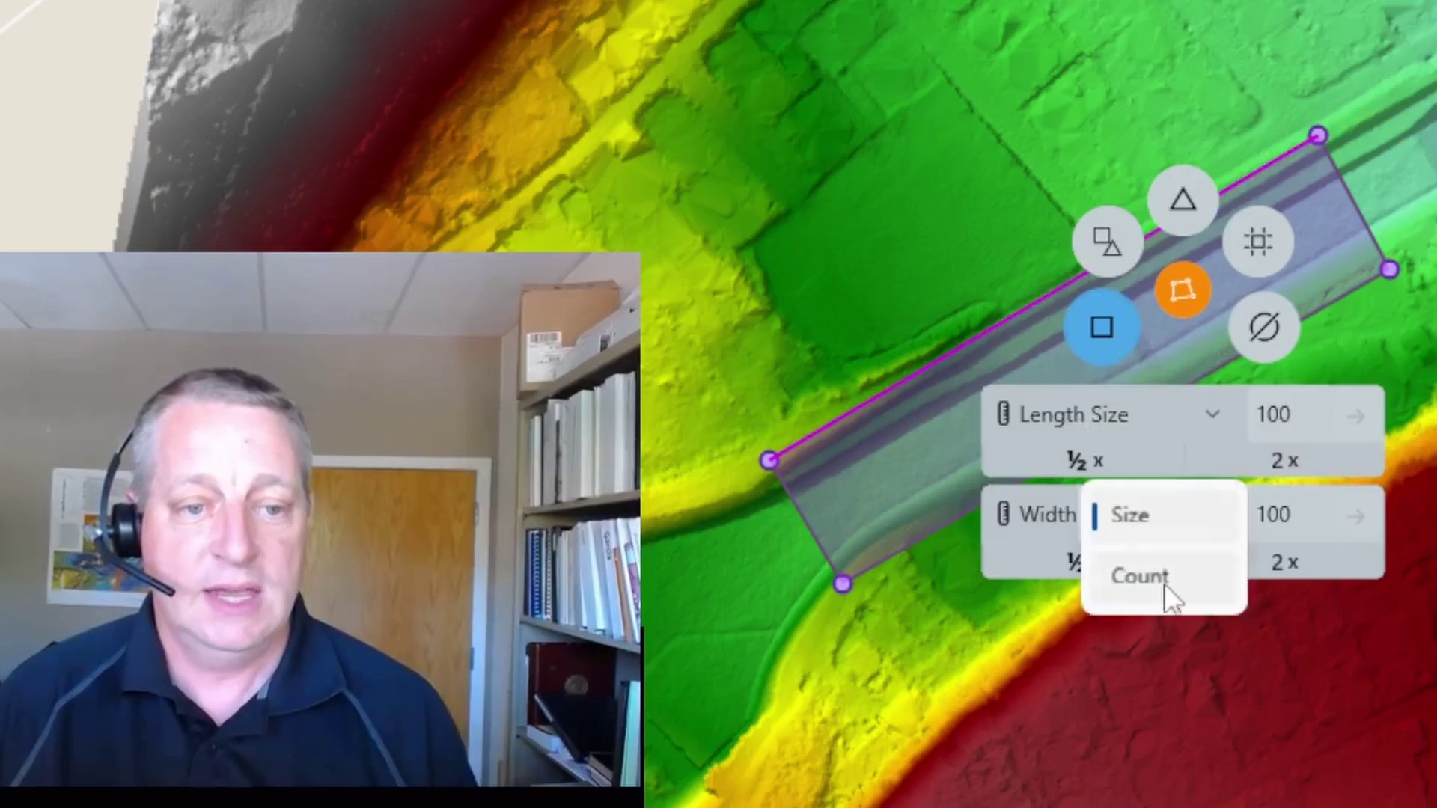
pyautogui.click(1165, 596)
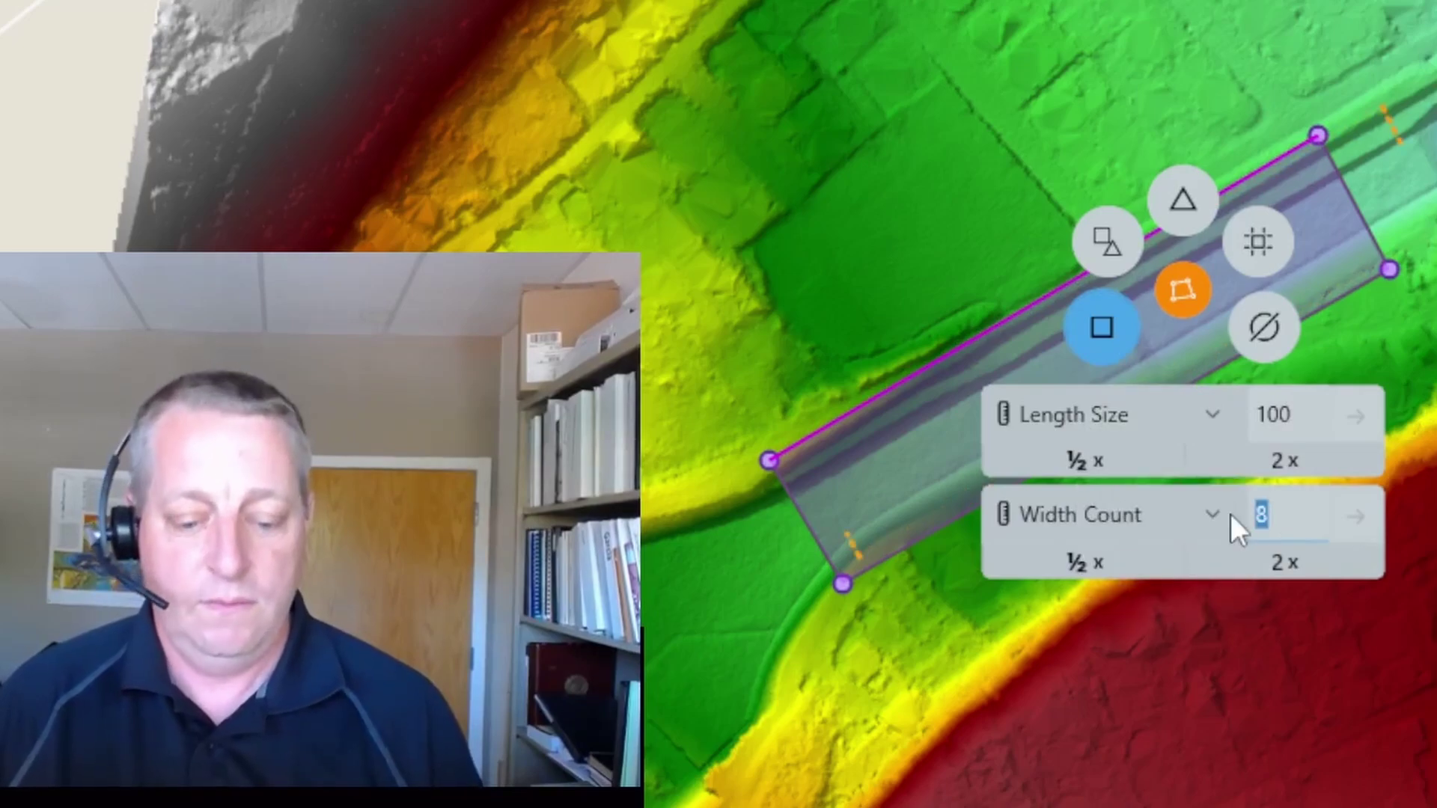
pyautogui.write('1')
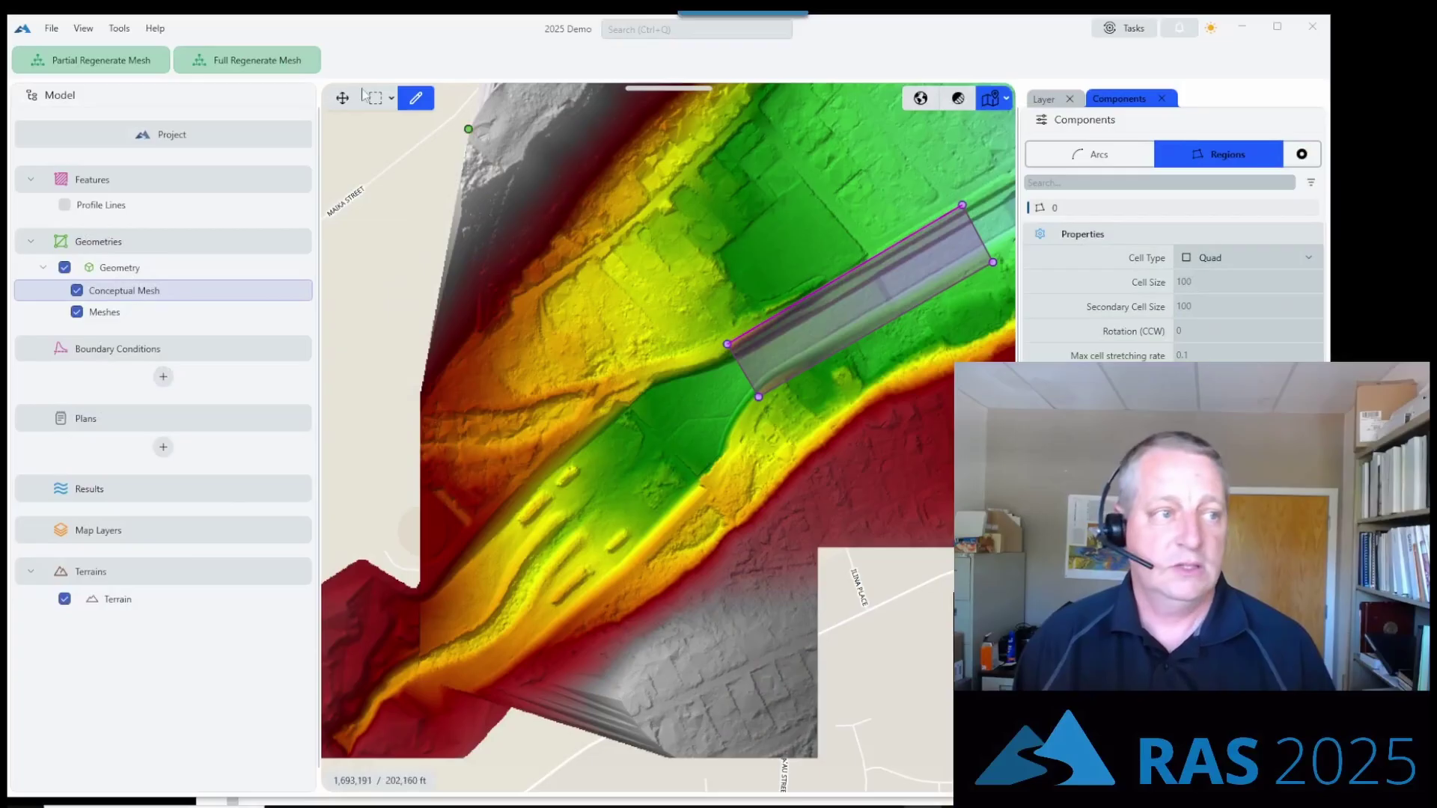
pyautogui.click(204, 66)
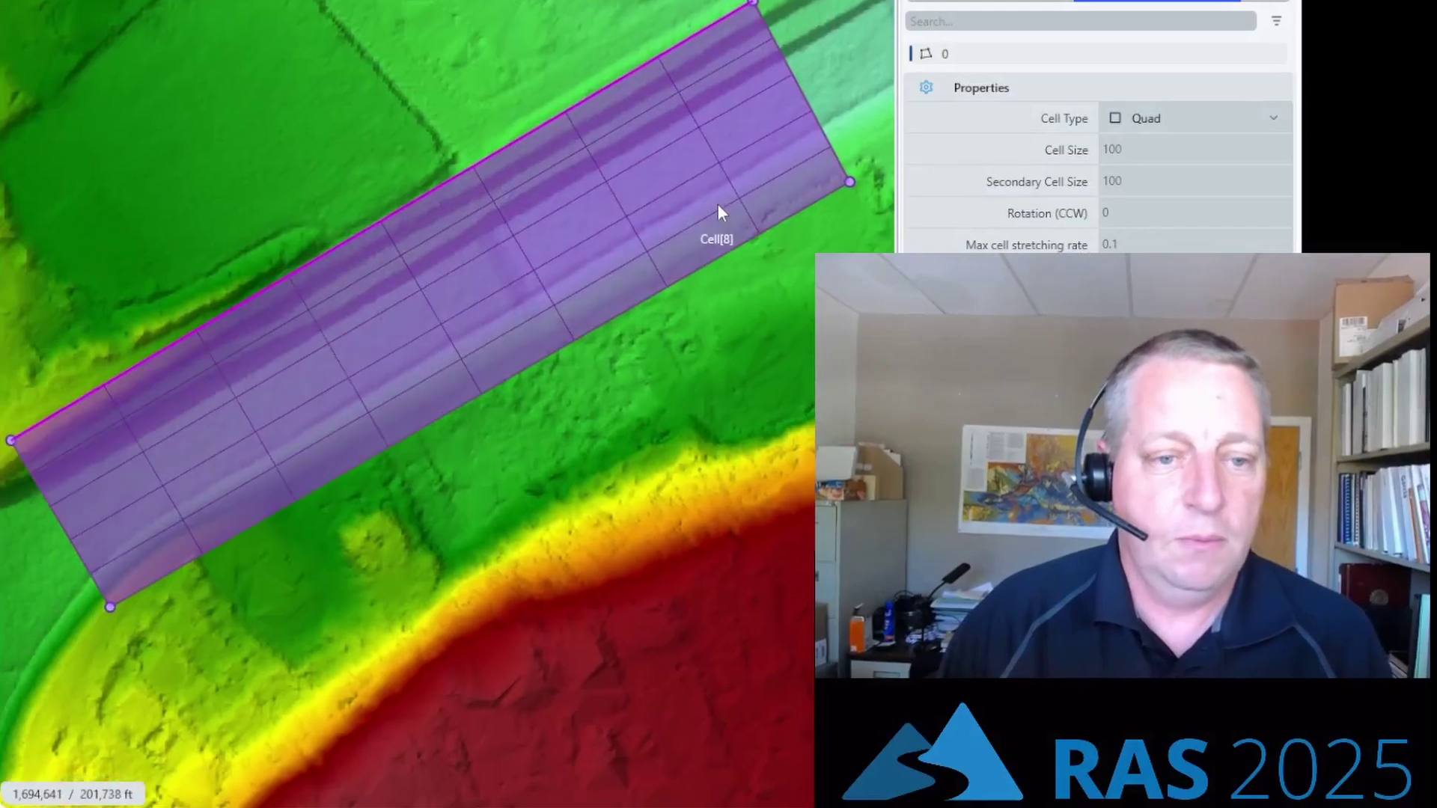
# - Draw two interior arcs along the channel's banks, running the full length of the quad region between its end arcs
pyautogui.click(823, 132)
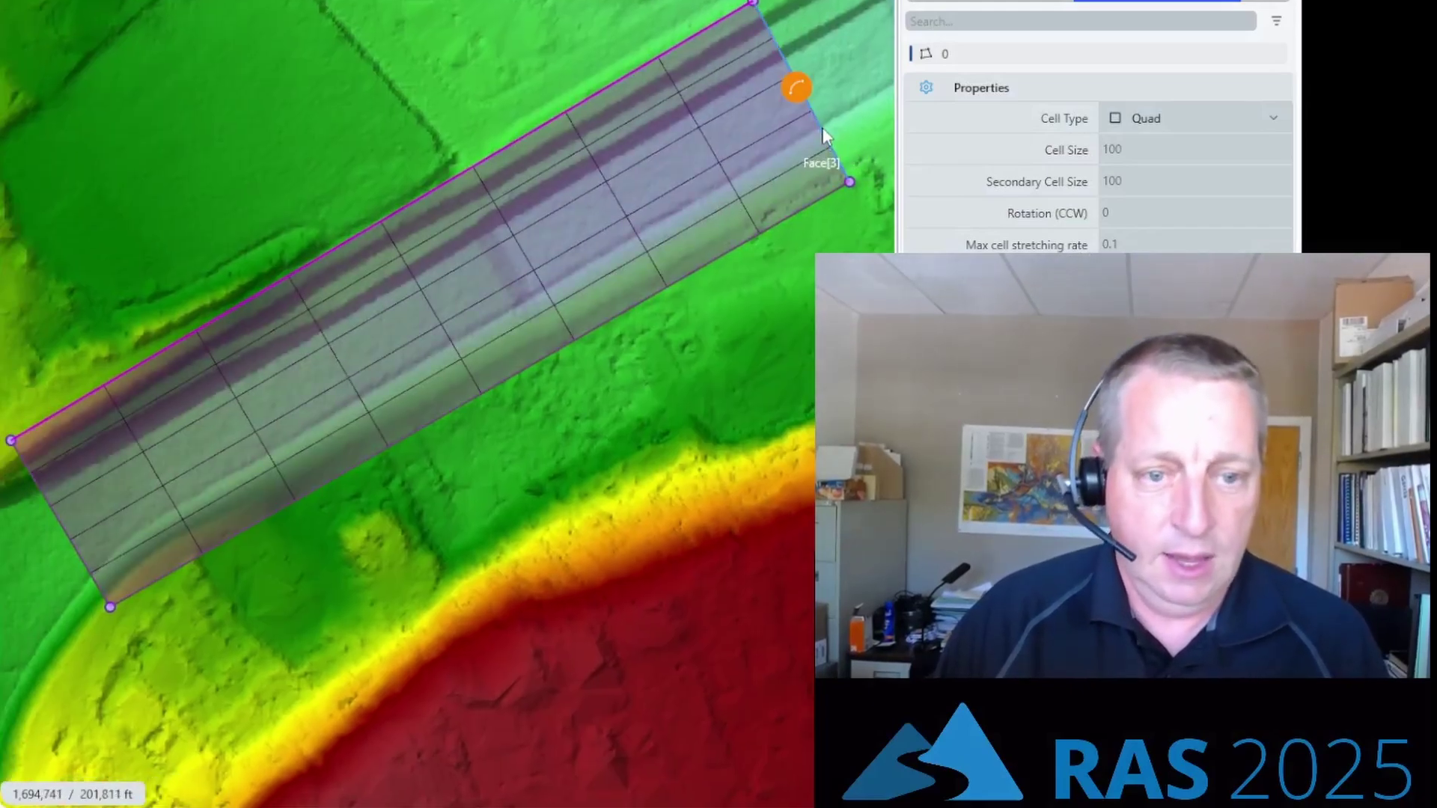
pyautogui.click(823, 135)
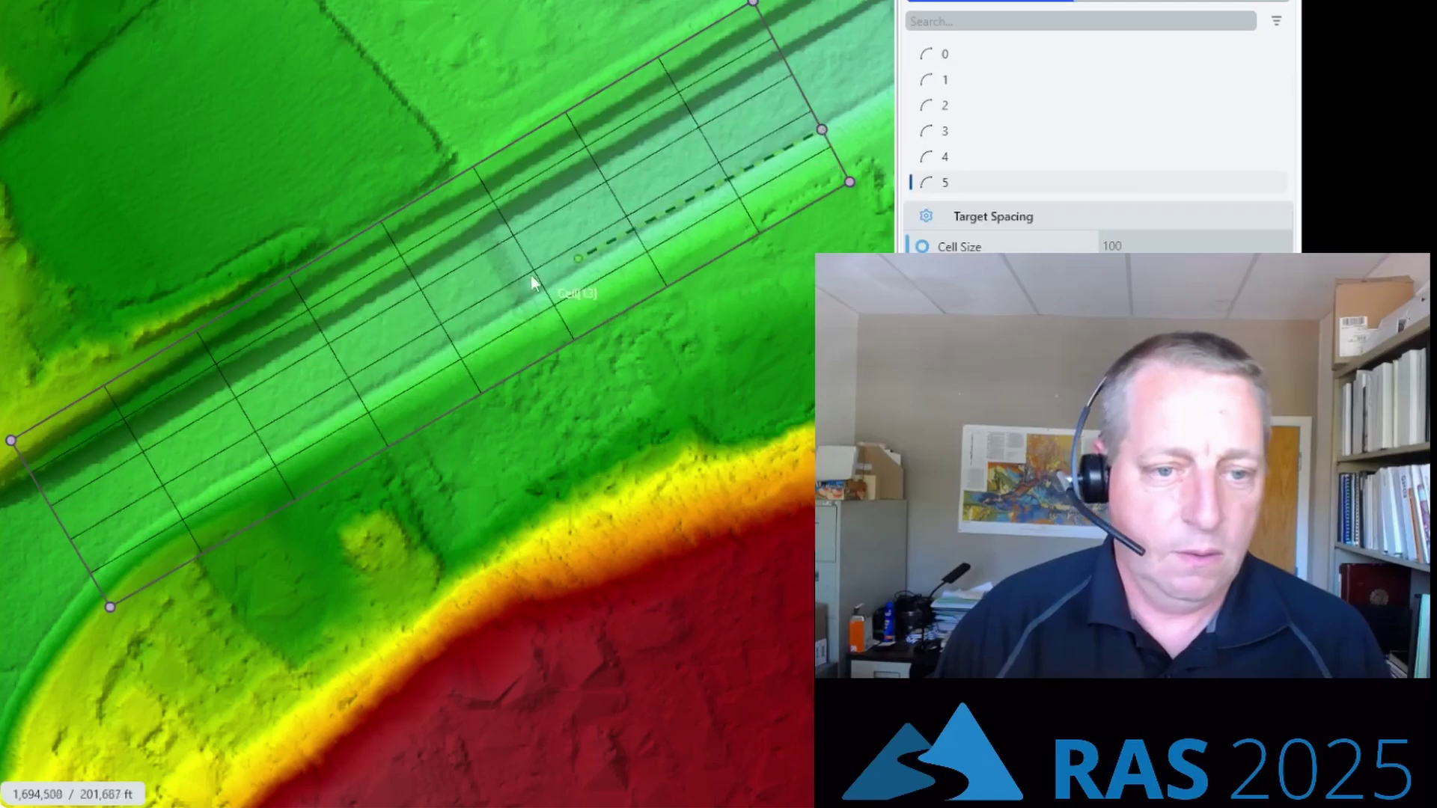
pyautogui.click(39, 487)
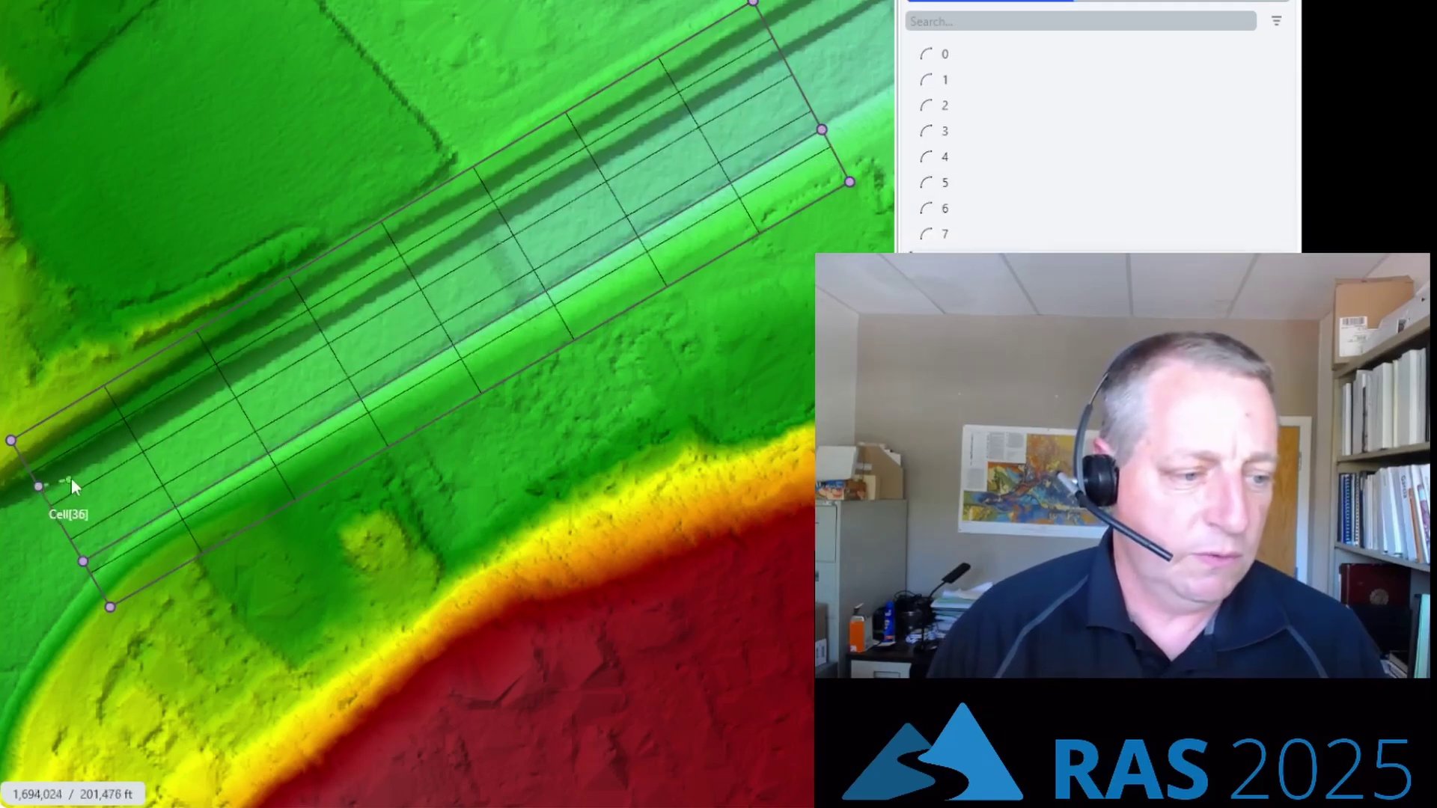
pyautogui.click(779, 57)
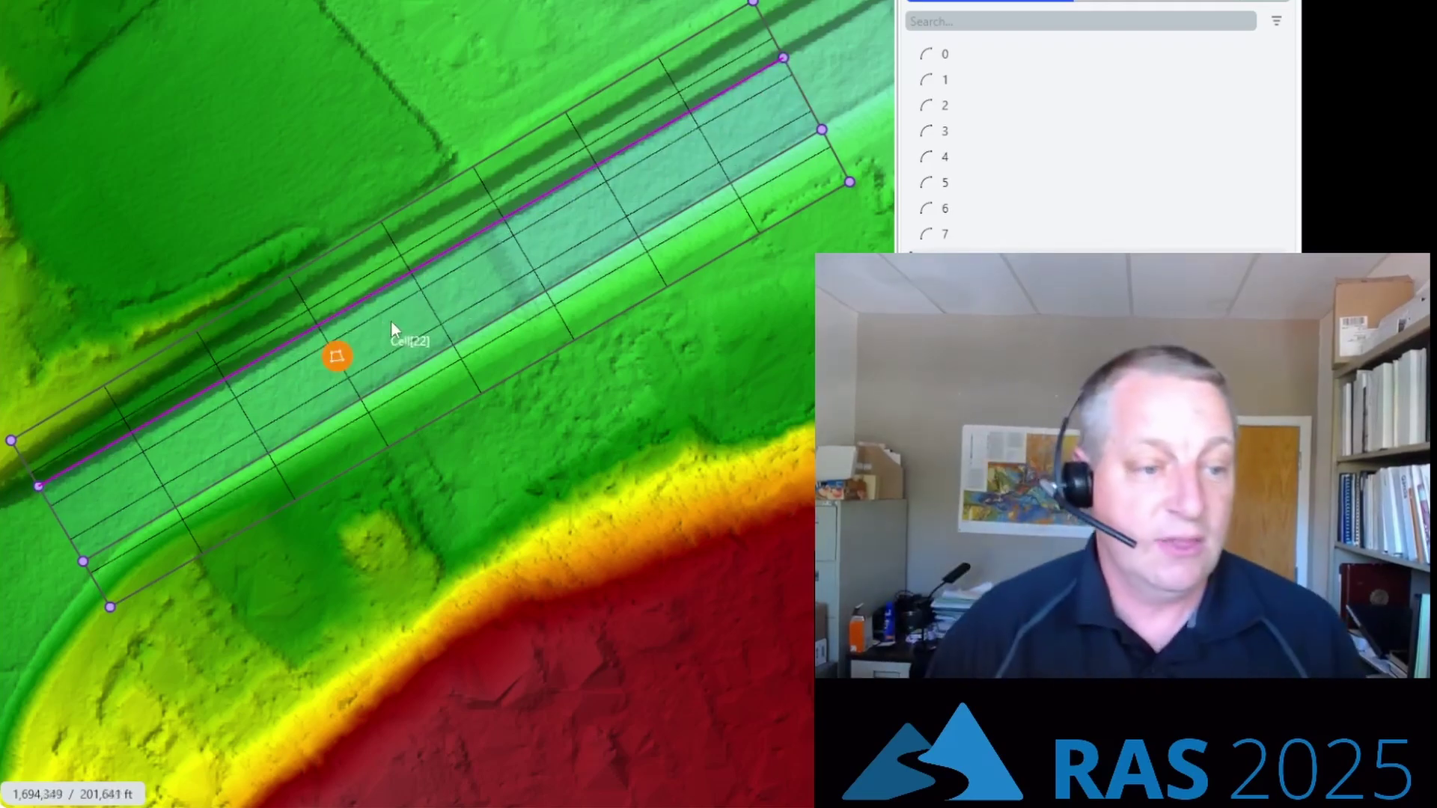
# - Set the width count of the central channel region between the two bank arcs to 1
pyautogui.click(336, 357)
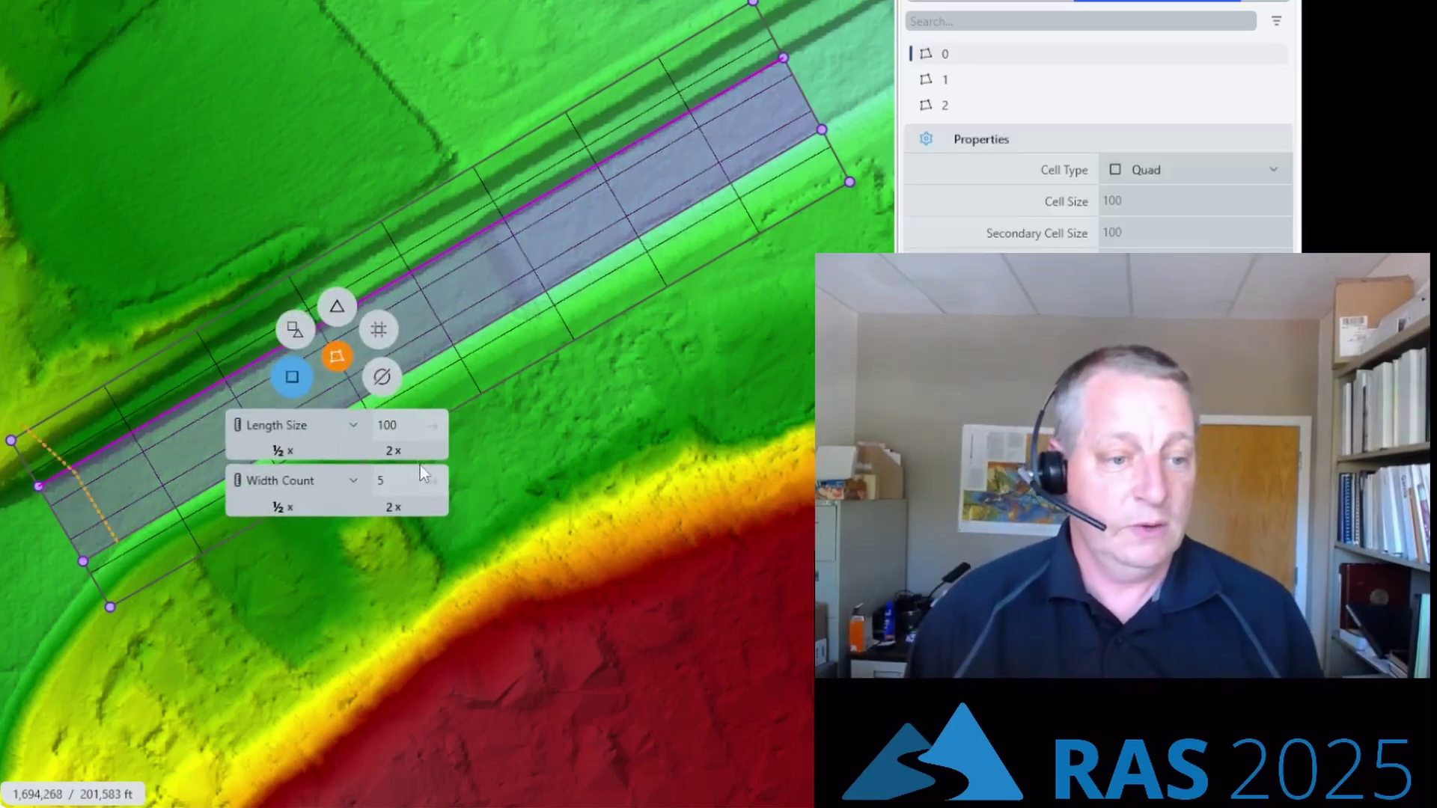
pyautogui.click(394, 483)
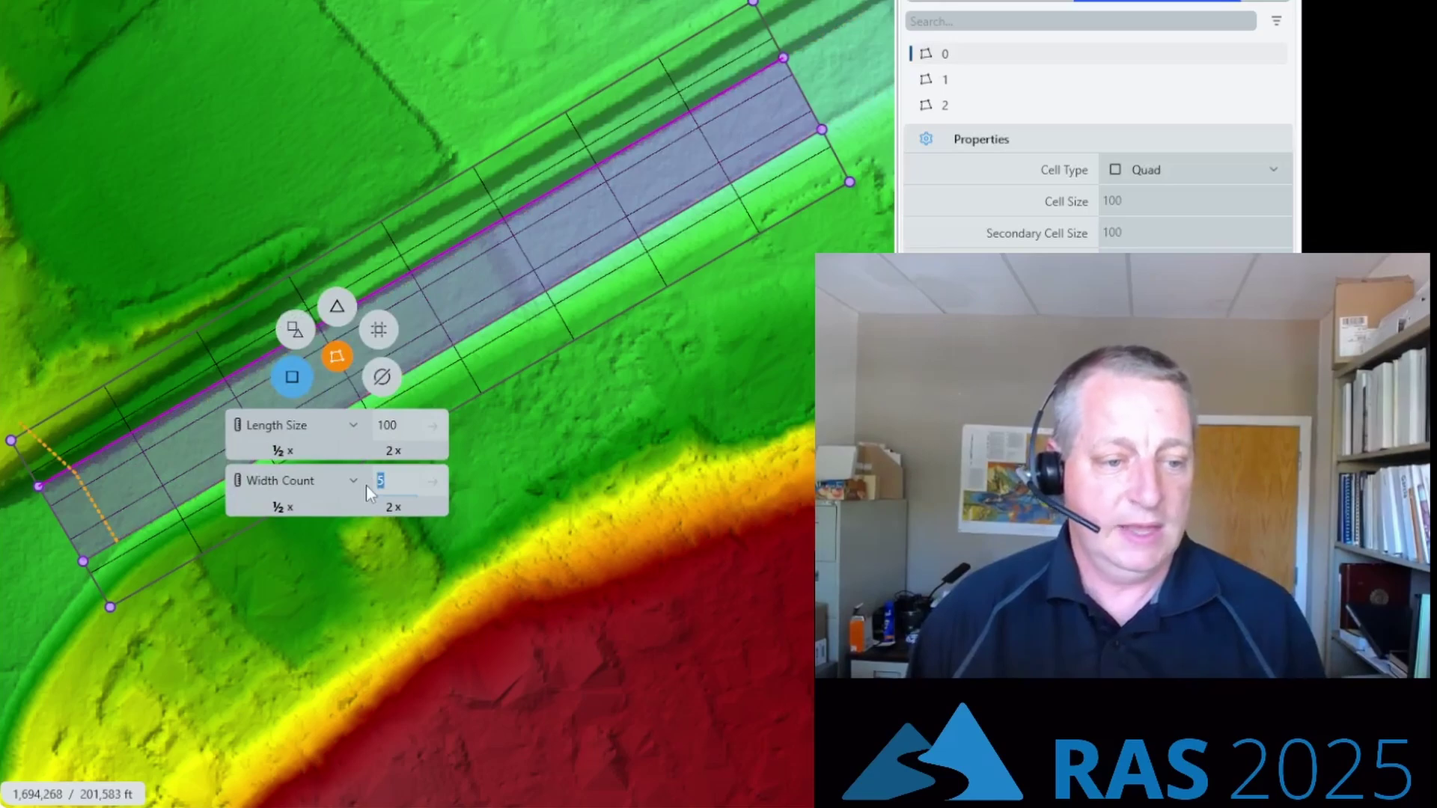
pyautogui.write('1')
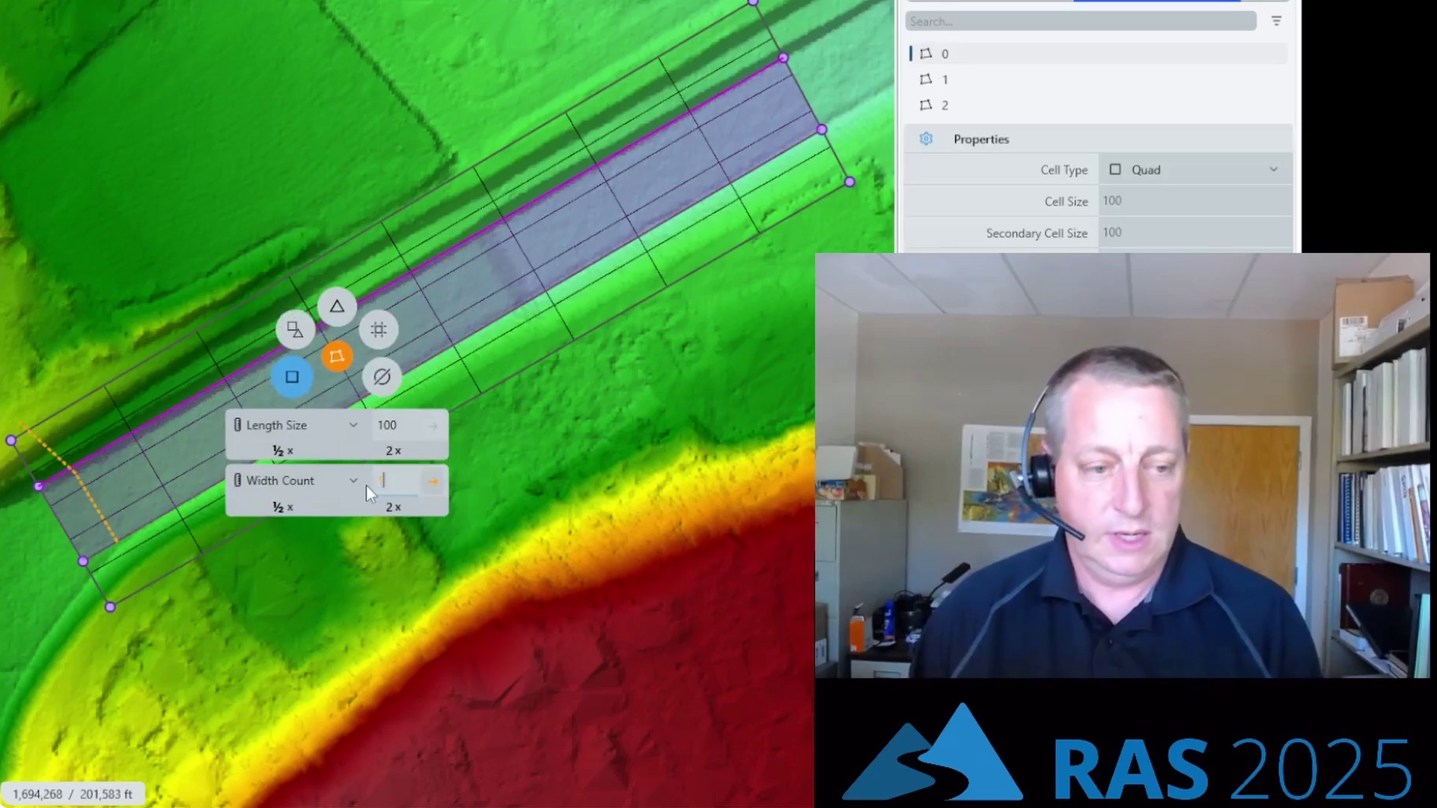
pyautogui.click(430, 484)
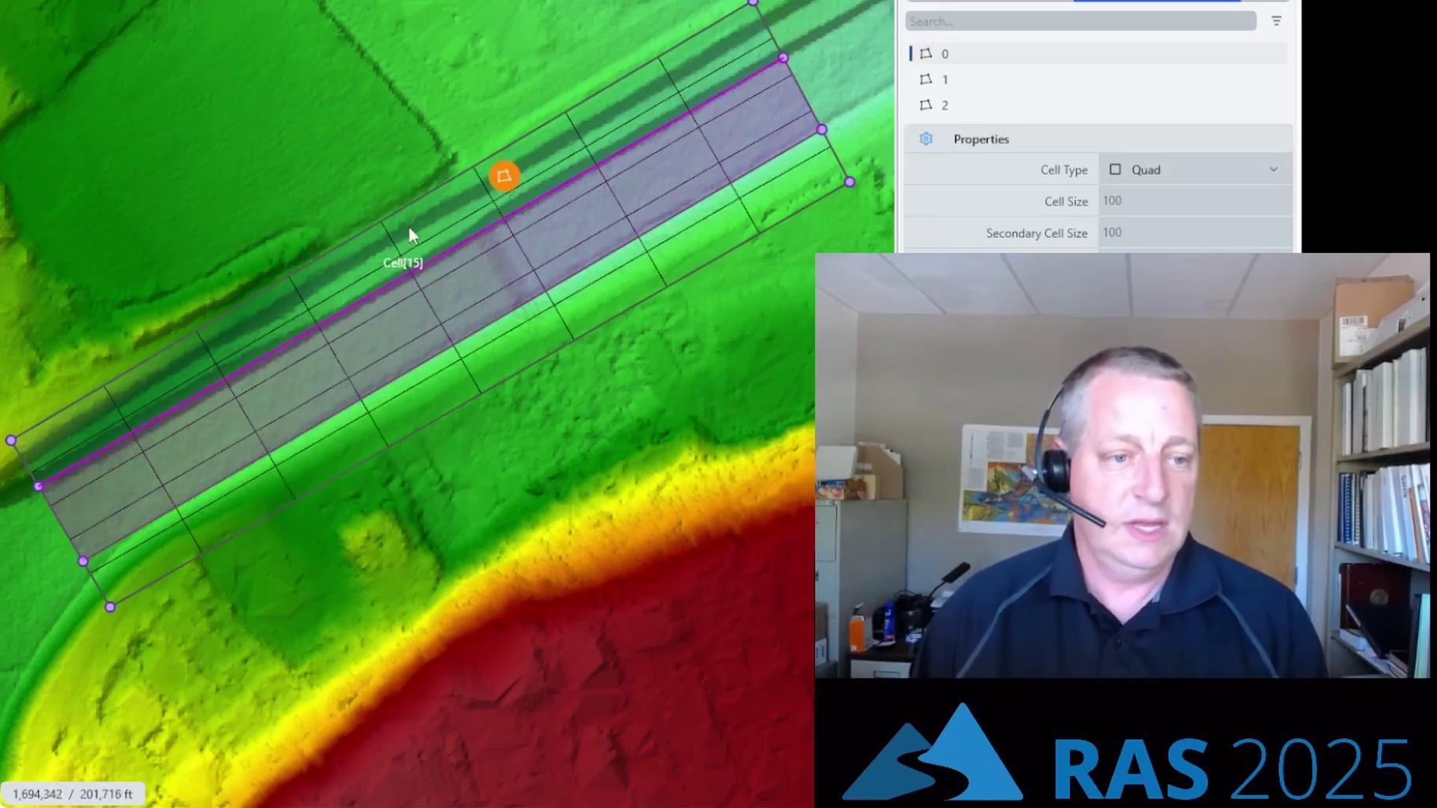
# - Set the width count to 1 for both narrow quad regions flanking the channel, on its northwest and southeast sides
pyautogui.click(506, 180)
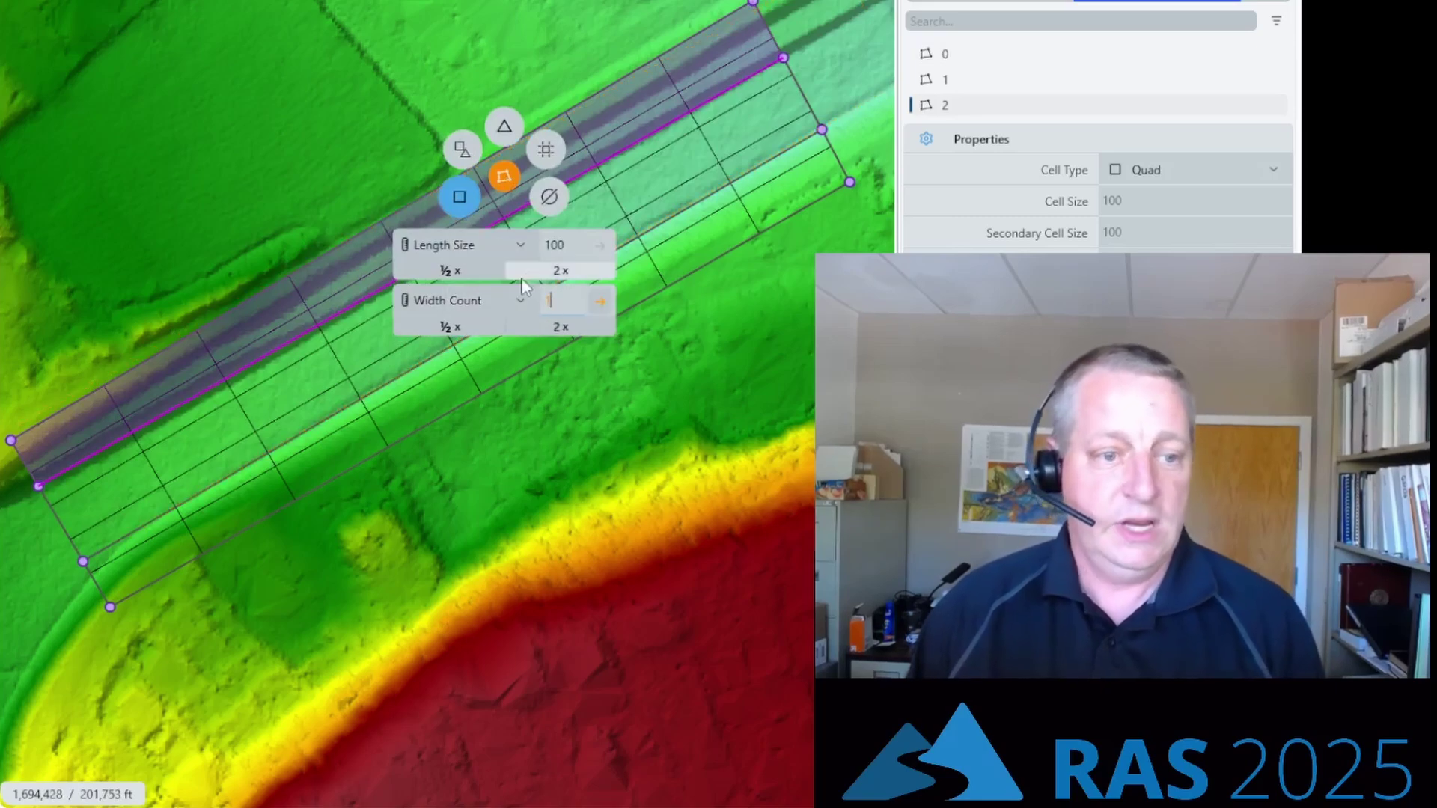
pyautogui.click(599, 302)
pyautogui.click(483, 358)
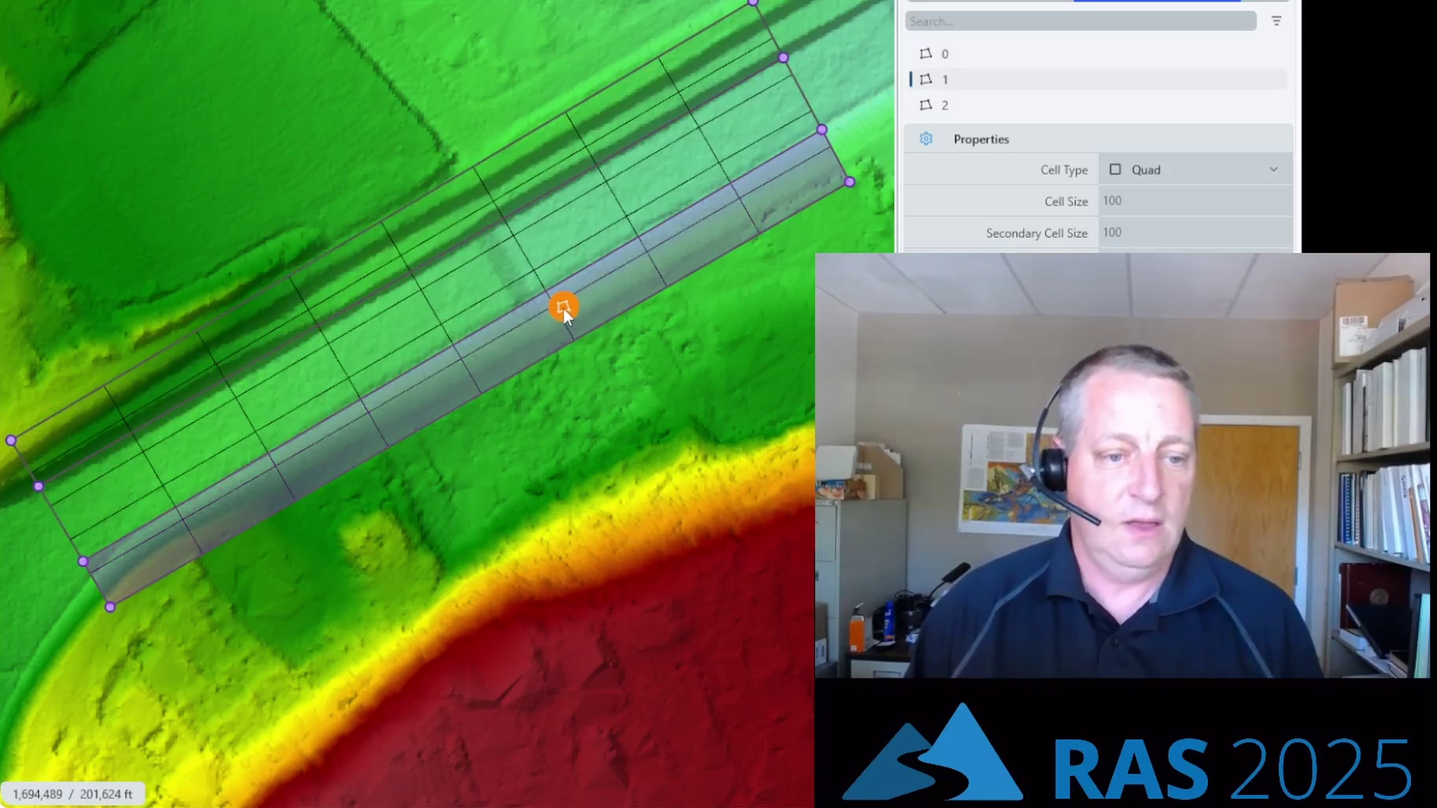
pyautogui.click(563, 308)
pyautogui.click(661, 437)
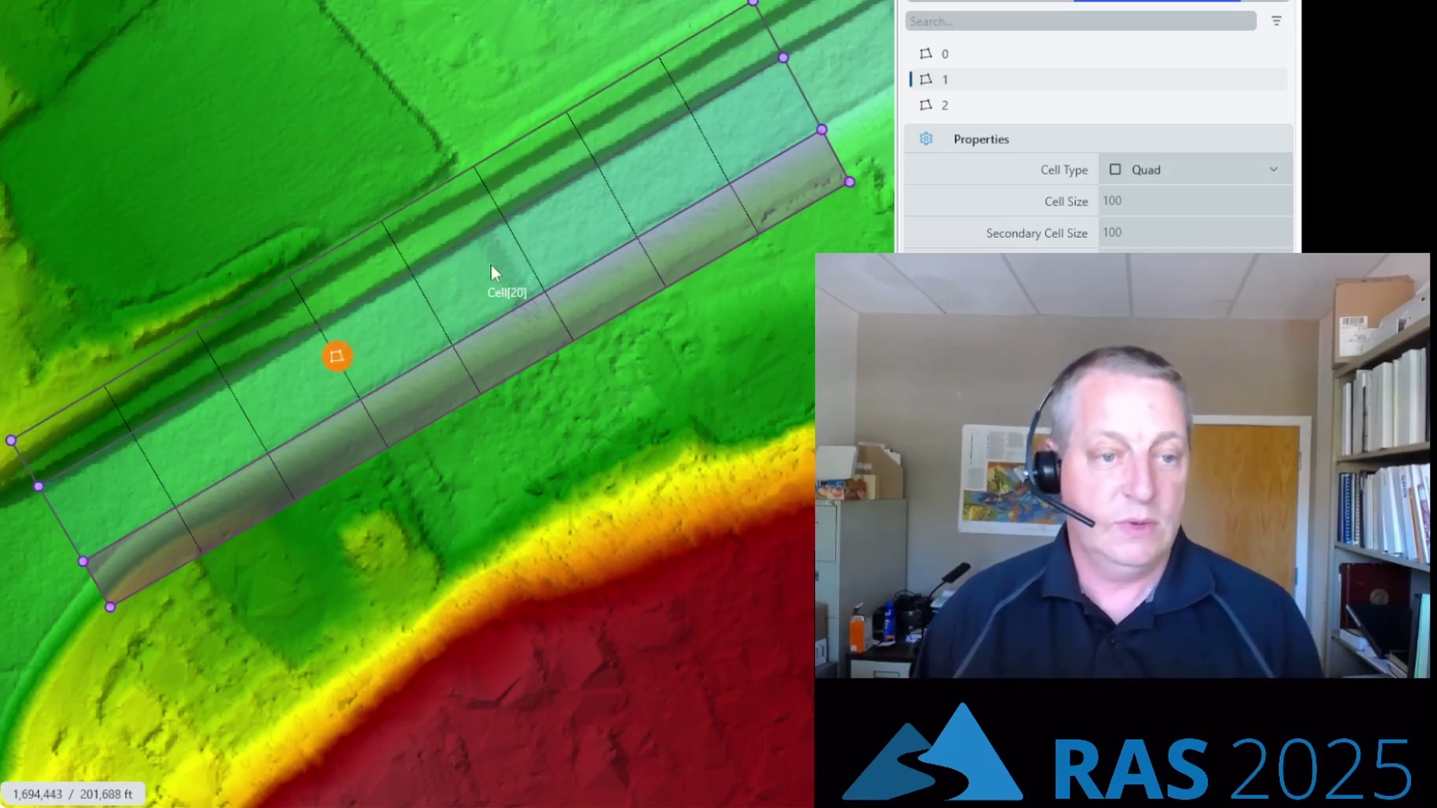
pyautogui.click(353, 344)
# - Draw an arc from the channel region's northern bank node southwest across the wide green basin, and start a crossing arc at its end
pyautogui.moveTo(357, 359); pyautogui.dragTo(664, 159)
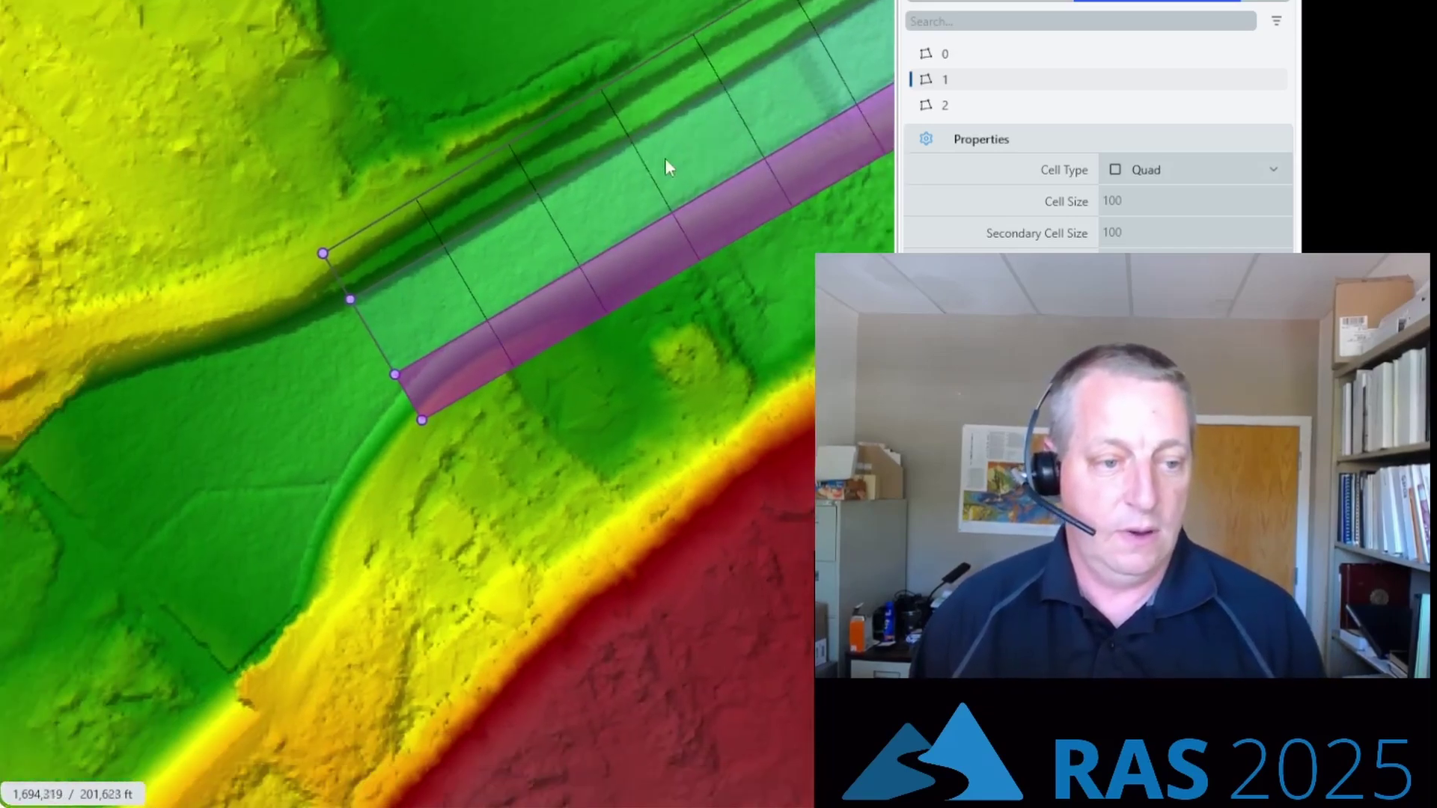
pyautogui.scroll(-3, 600, 242)
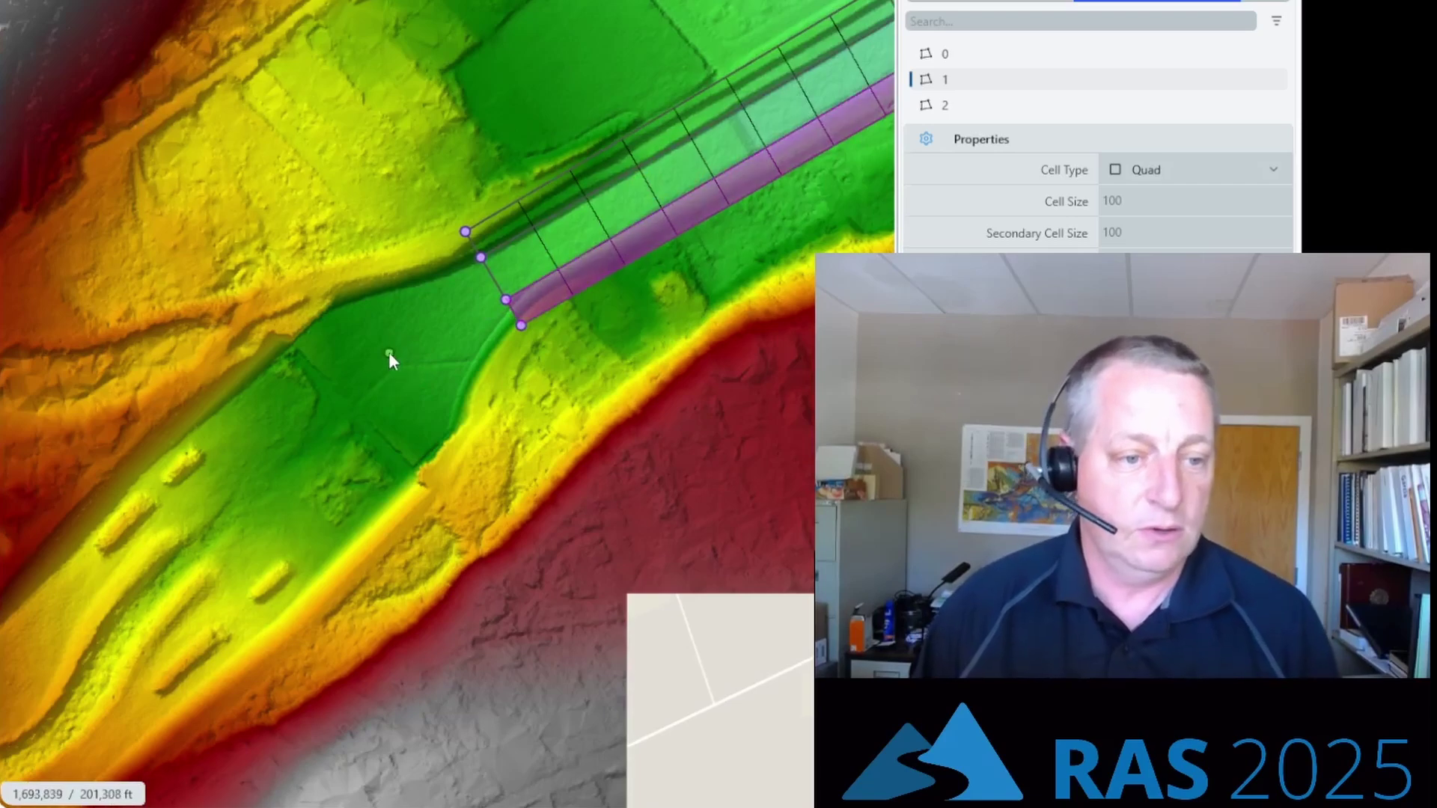
pyautogui.moveTo(388, 354); pyautogui.dragTo(512, 248)
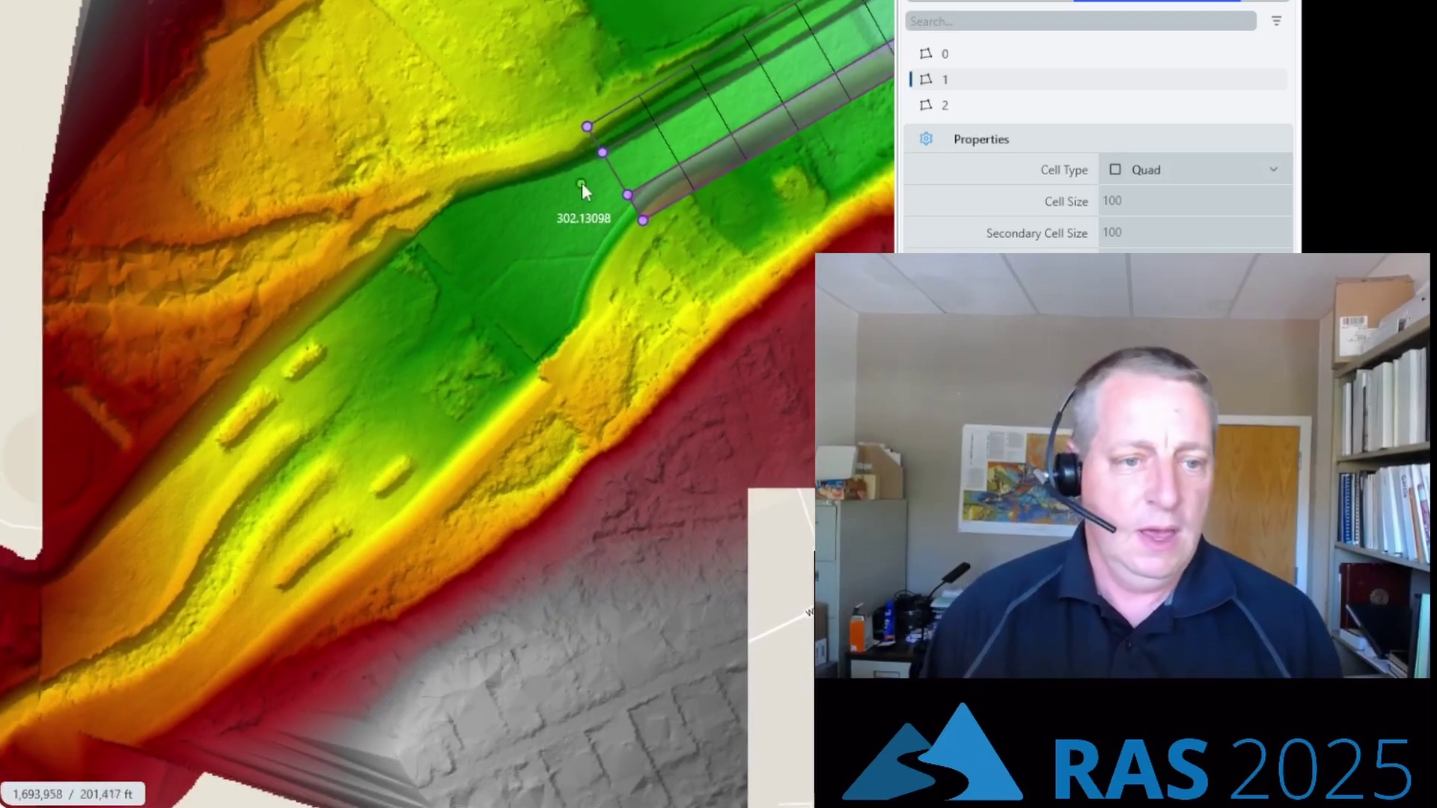
pyautogui.click(599, 155)
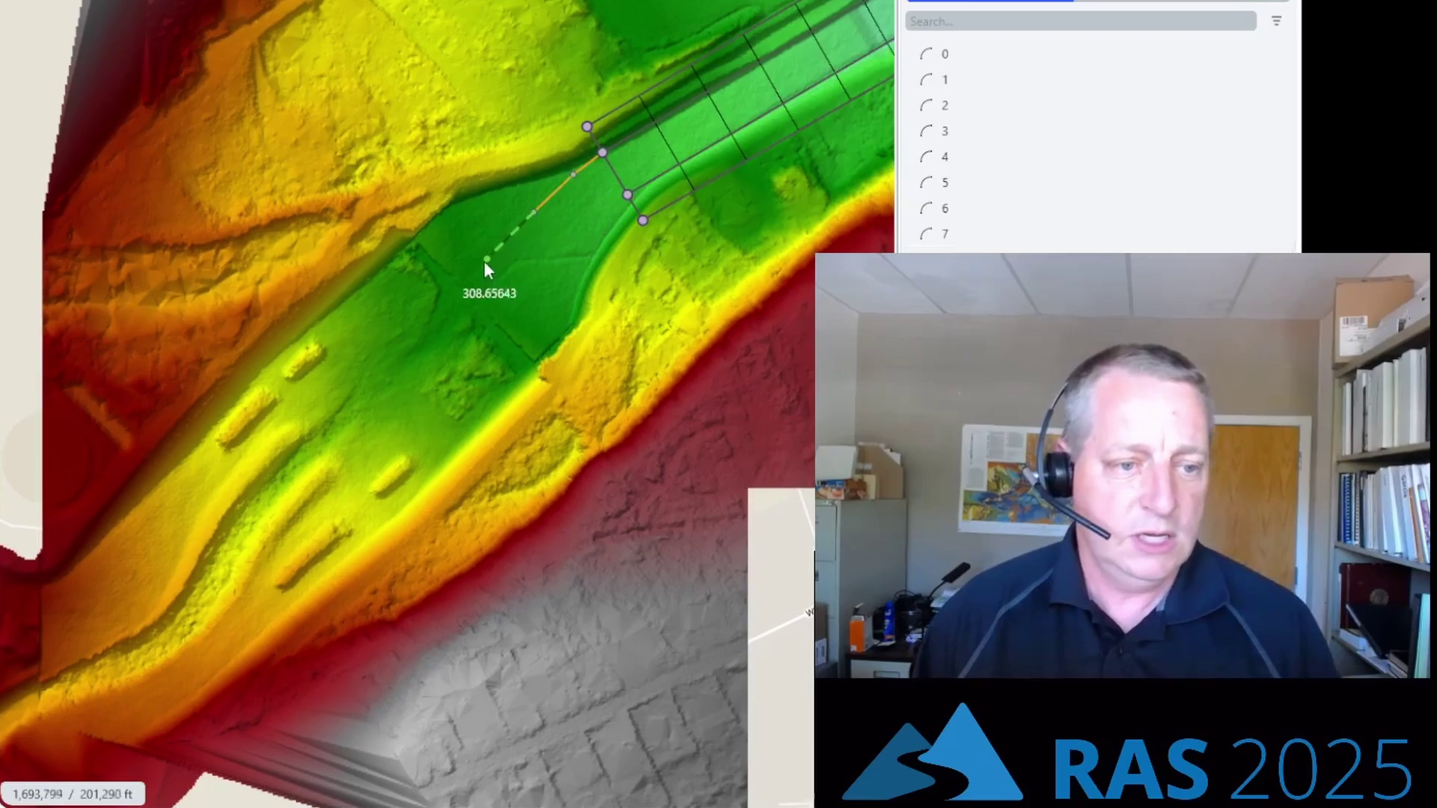
pyautogui.click(464, 278)
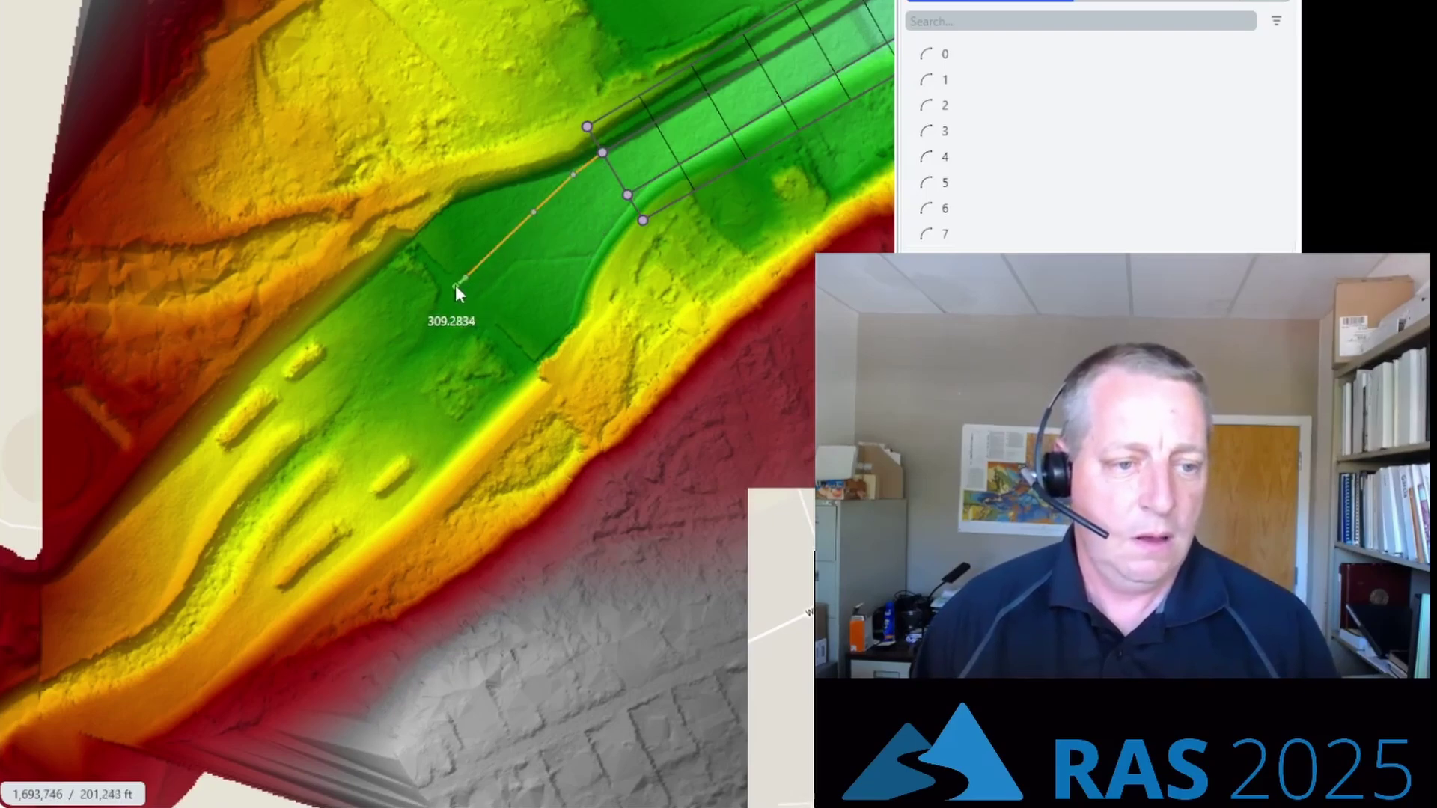
pyautogui.doubleClick(456, 285)
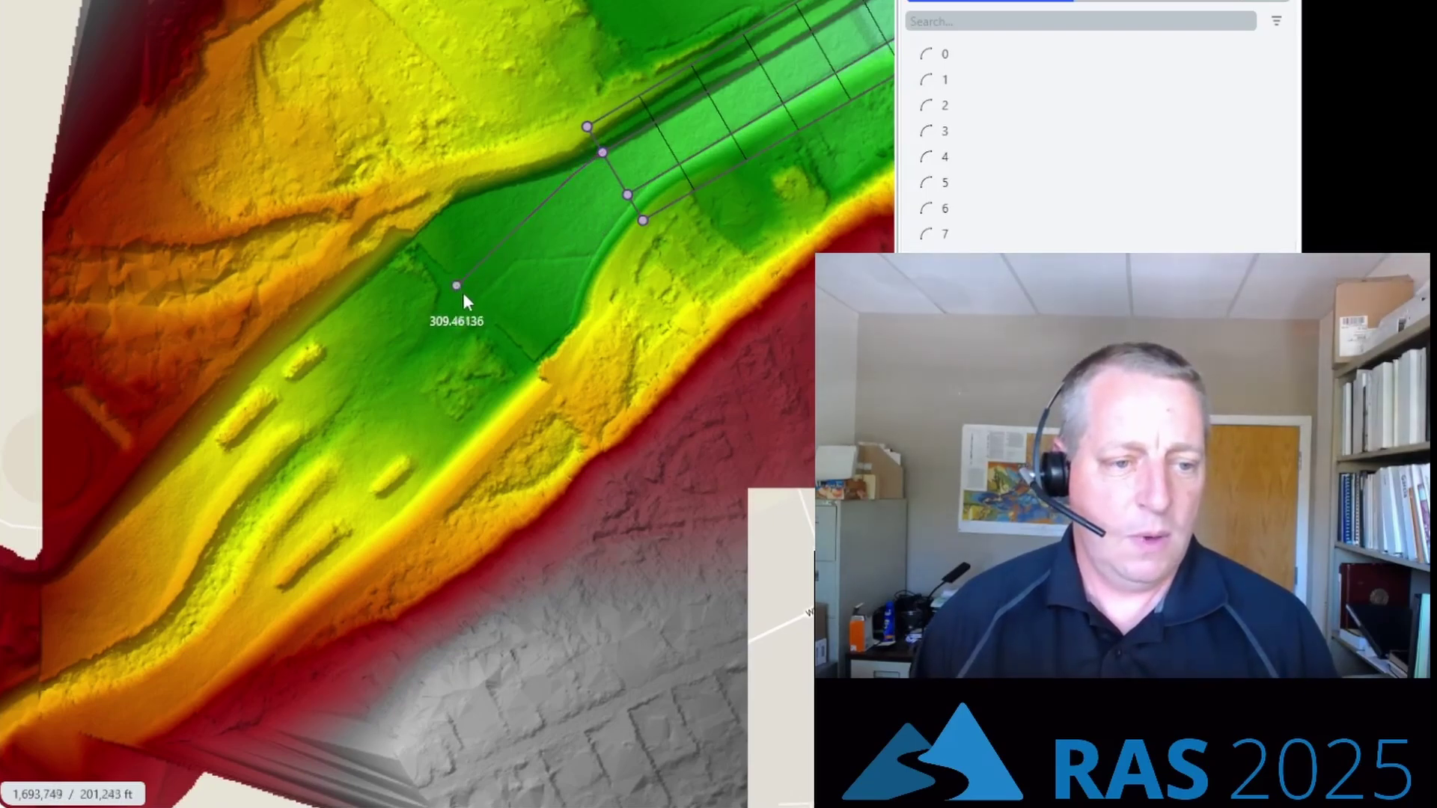
pyautogui.click(458, 288)
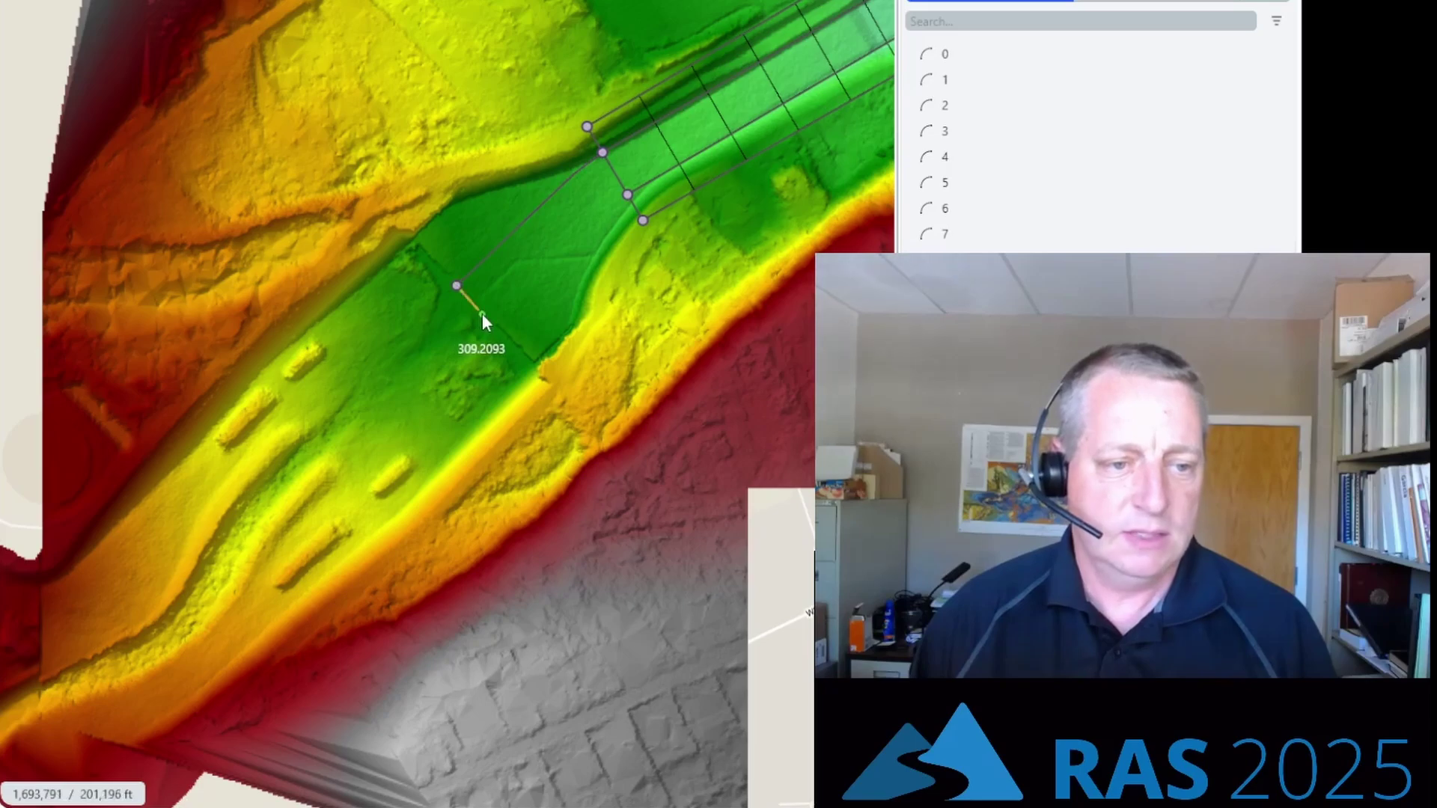
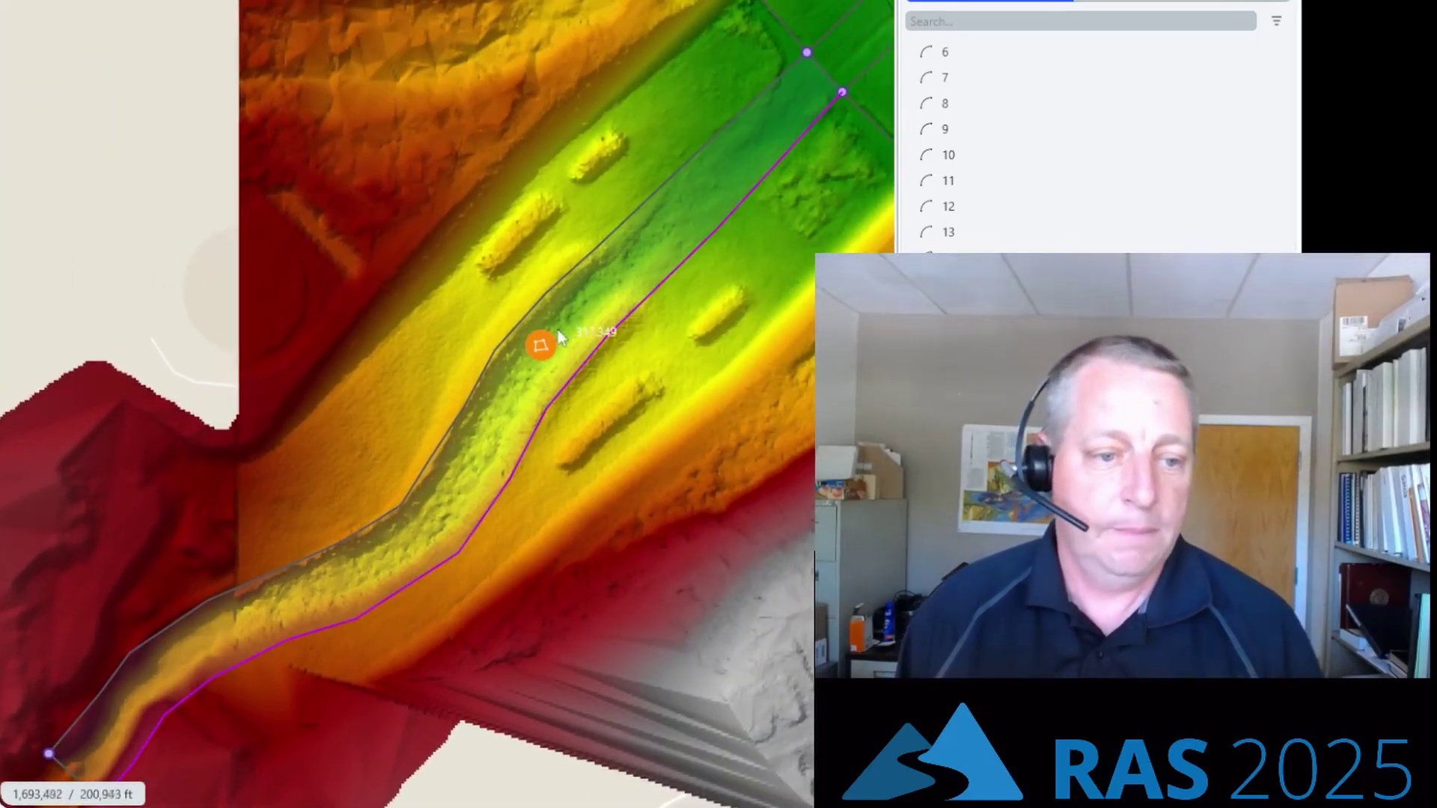
# - Turn the enclosed winding channel region in the southwest into quad cells with its width defined by count
pyautogui.rightClick(542, 344)
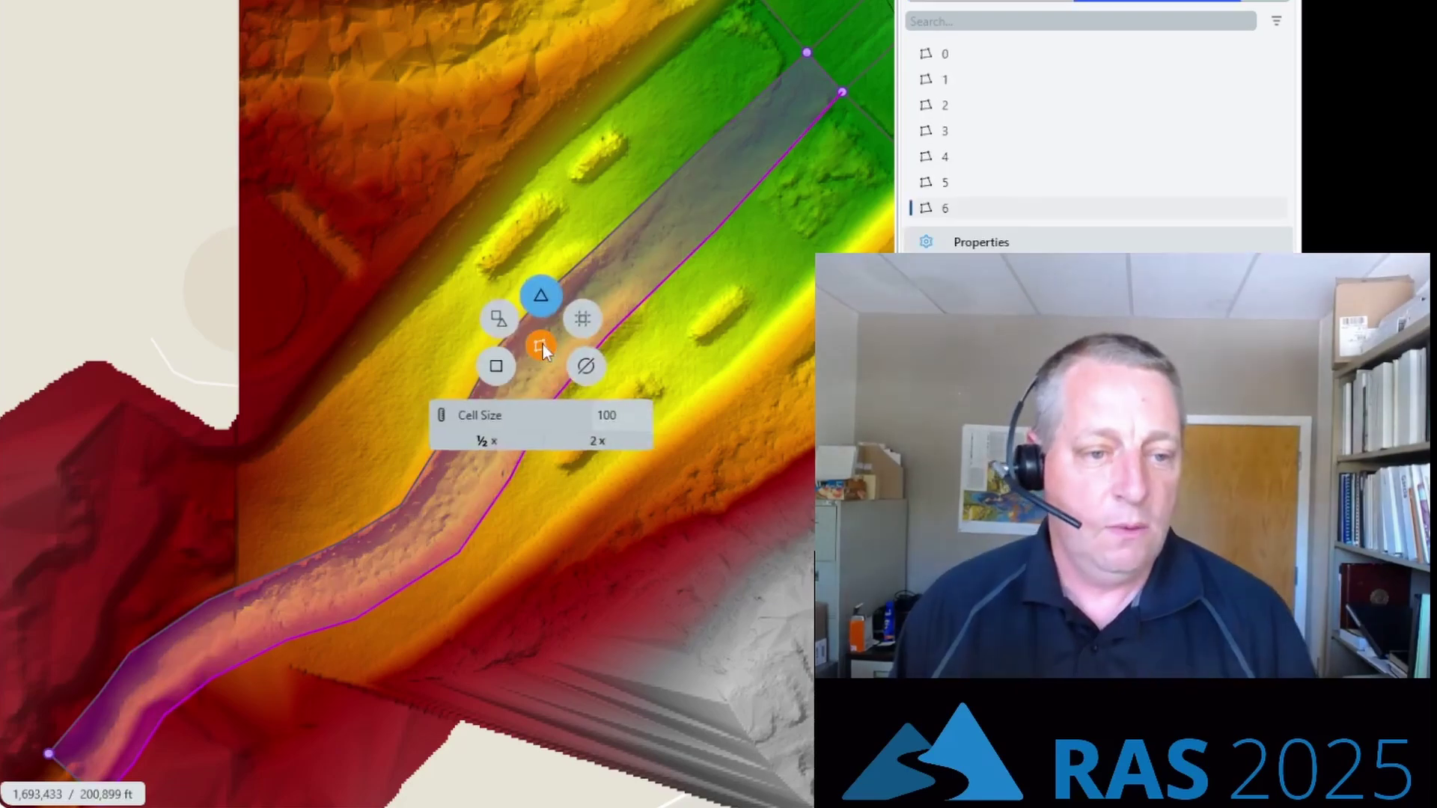
pyautogui.click(501, 376)
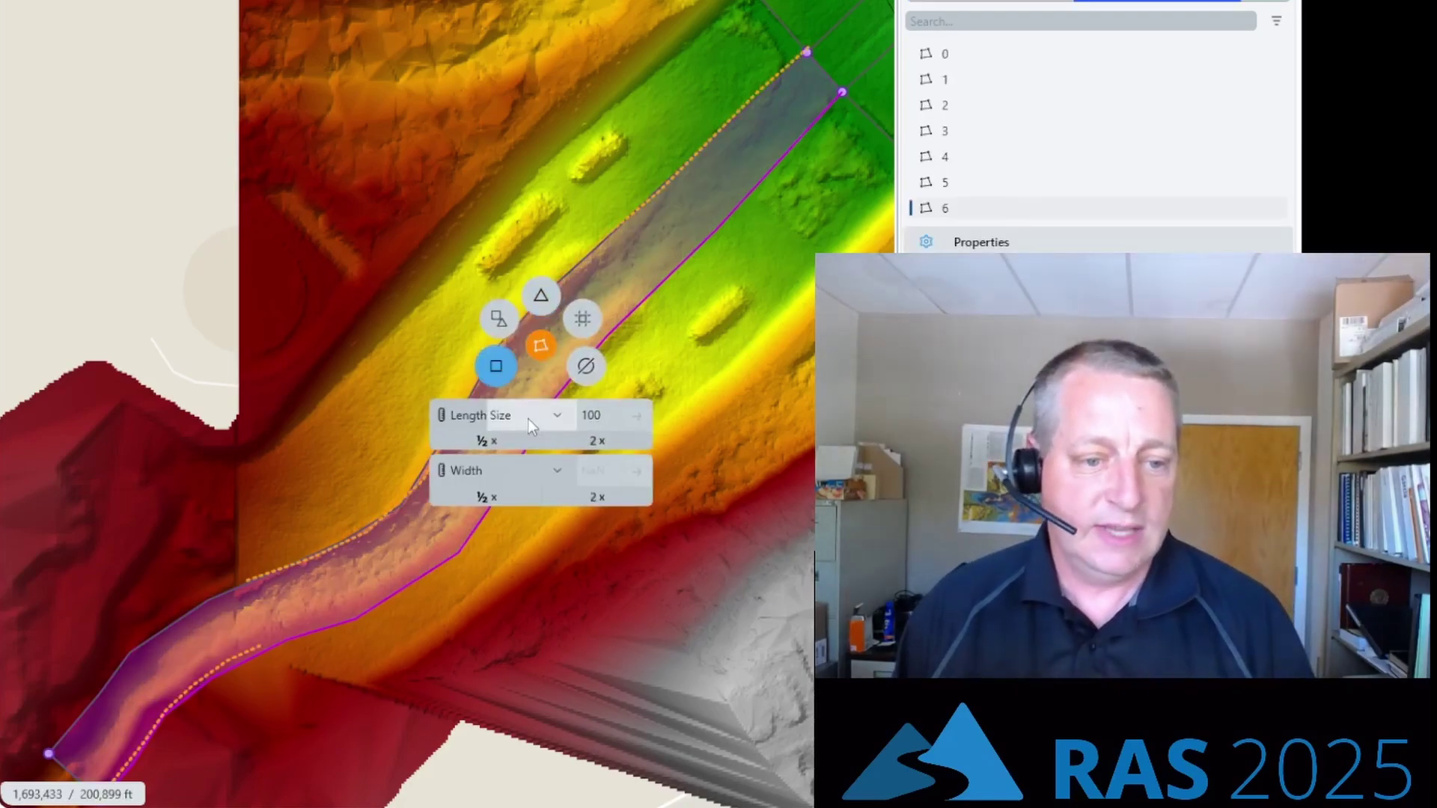
pyautogui.click(547, 473)
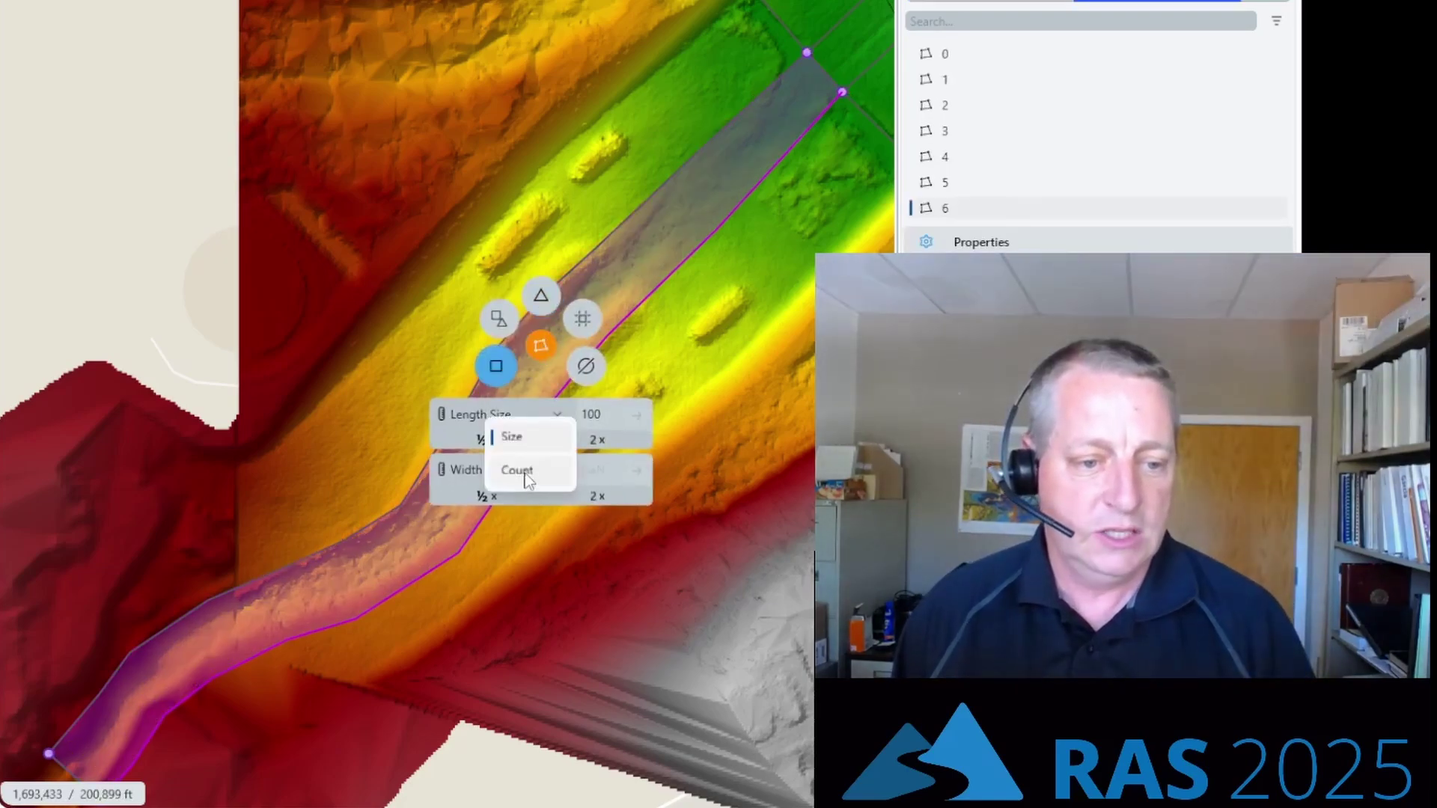
pyautogui.click(518, 471)
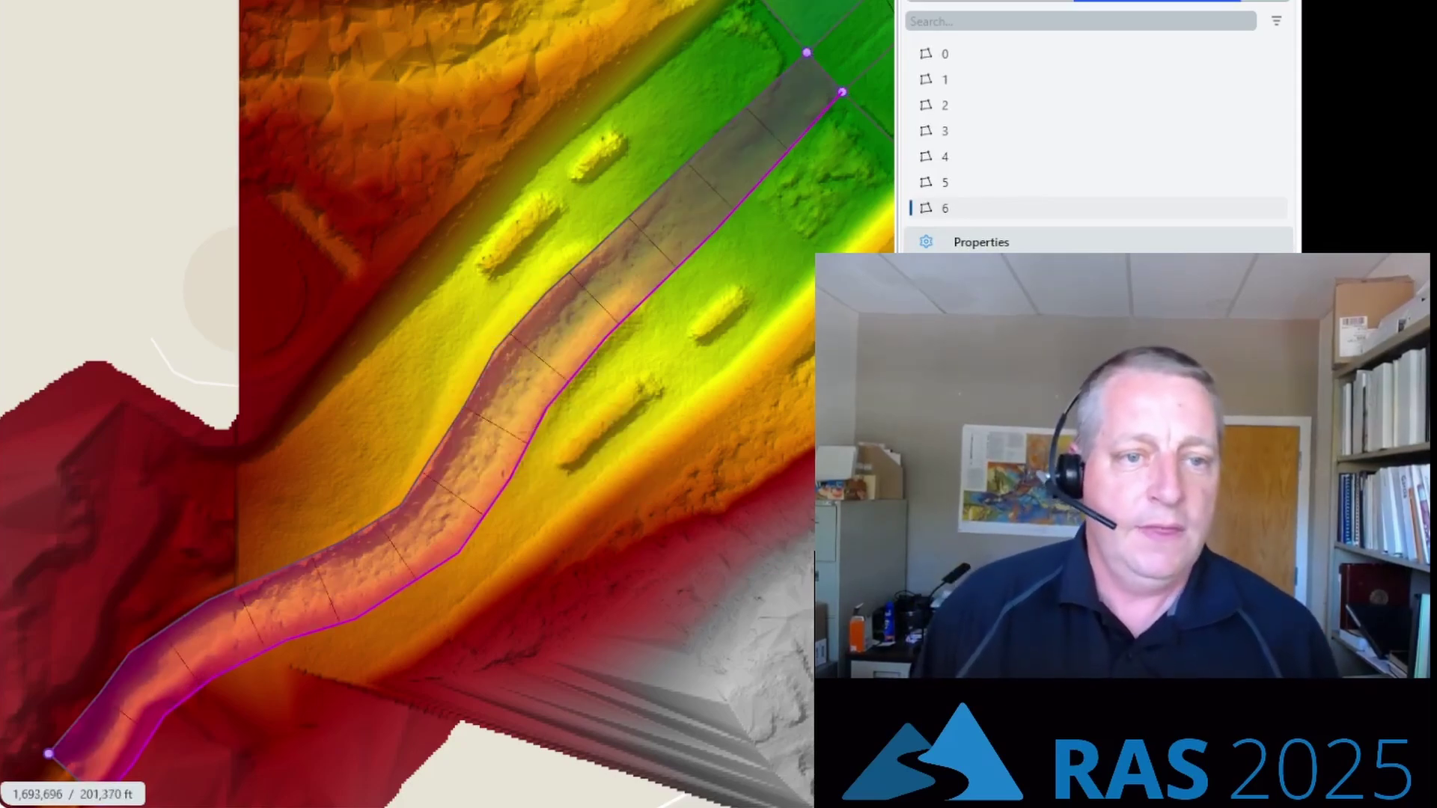
# - Draw an arc along the valley's northwest edge and a closing arc from its southwest end down to the channel's north bank
pyautogui.click(654, 12)
pyautogui.click(413, 241)
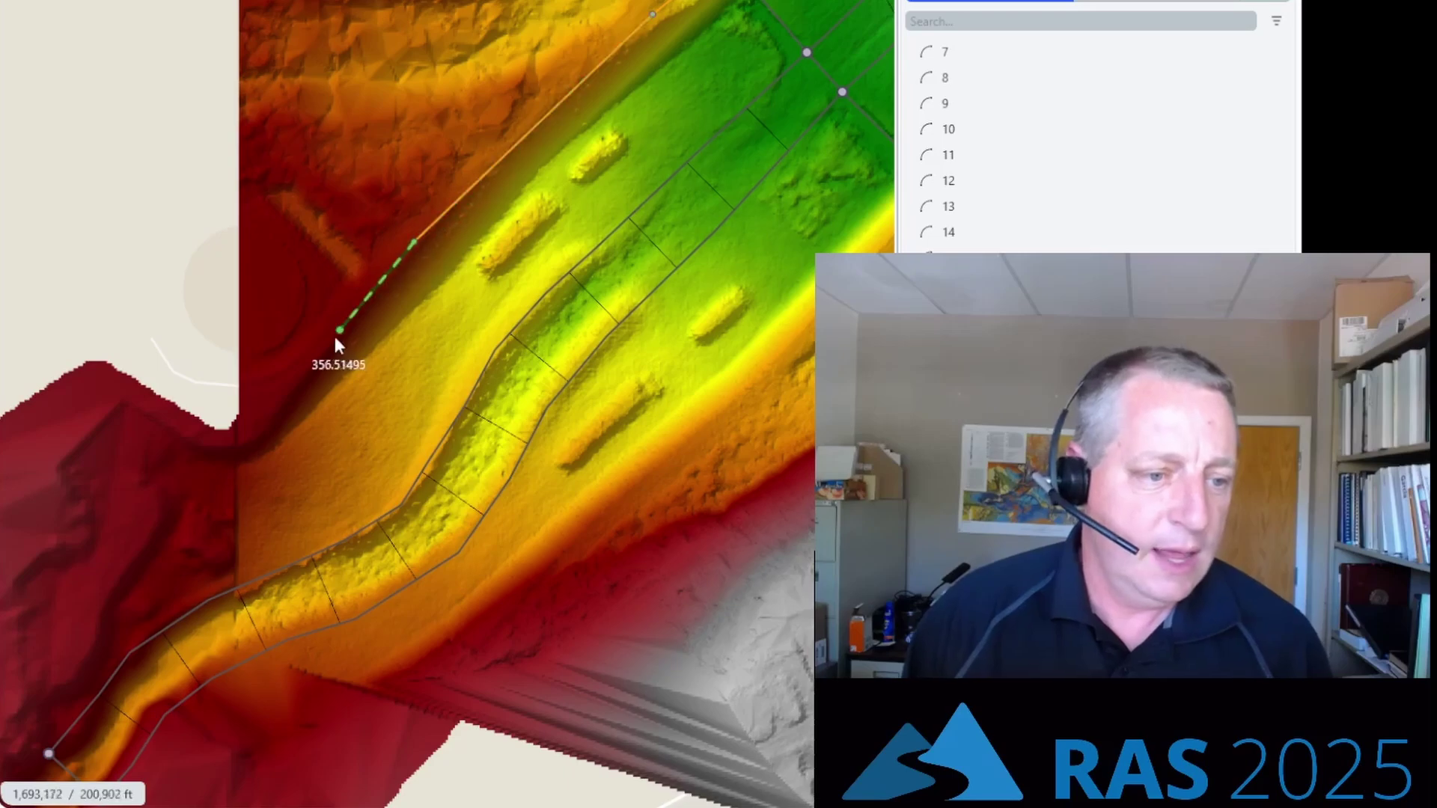
pyautogui.doubleClick(249, 424)
pyautogui.click(240, 586)
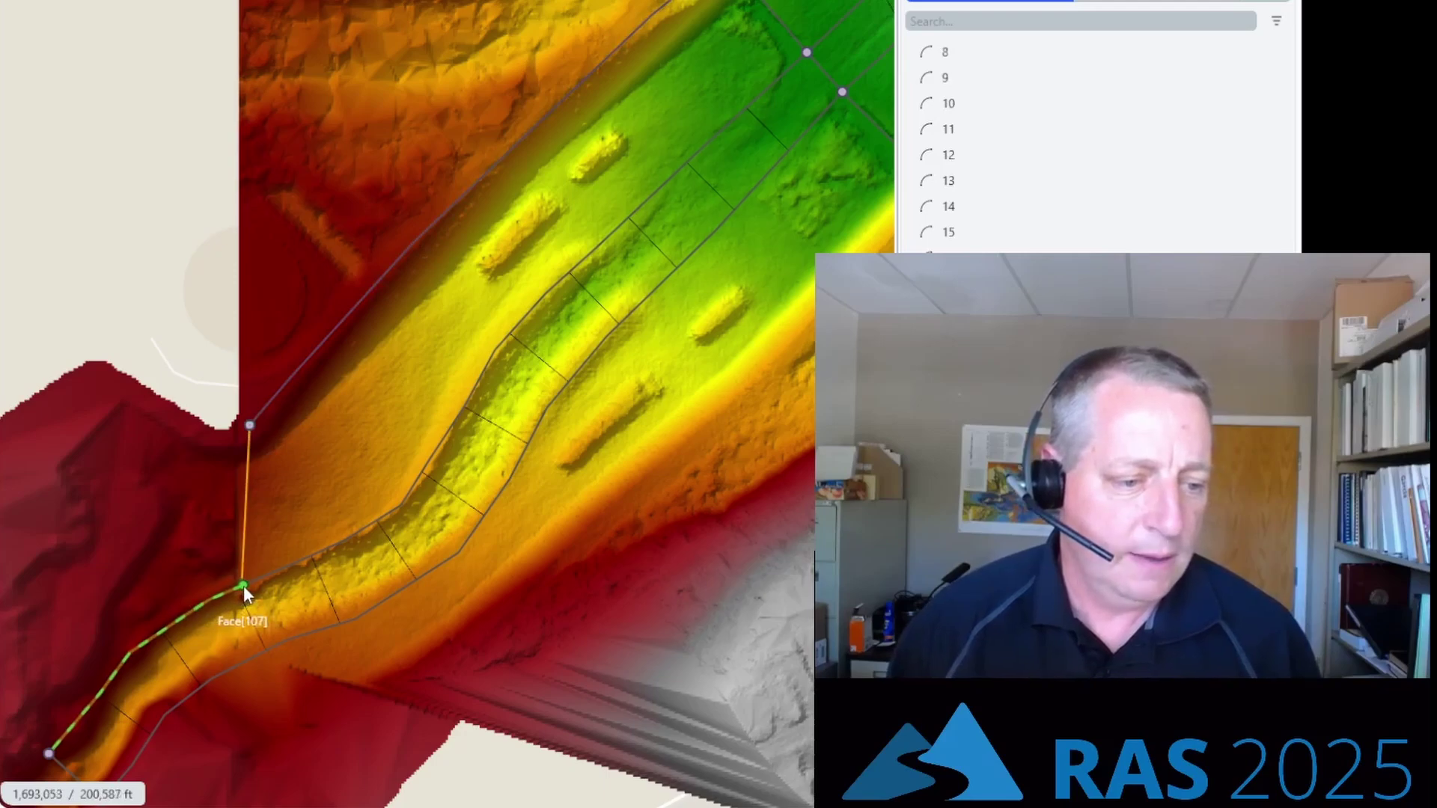
pyautogui.doubleClick(243, 587)
# - Draw an arc along the valley's southeast edge, from the basin's southern corner node to the valley's southwest end
pyautogui.click(786, 135)
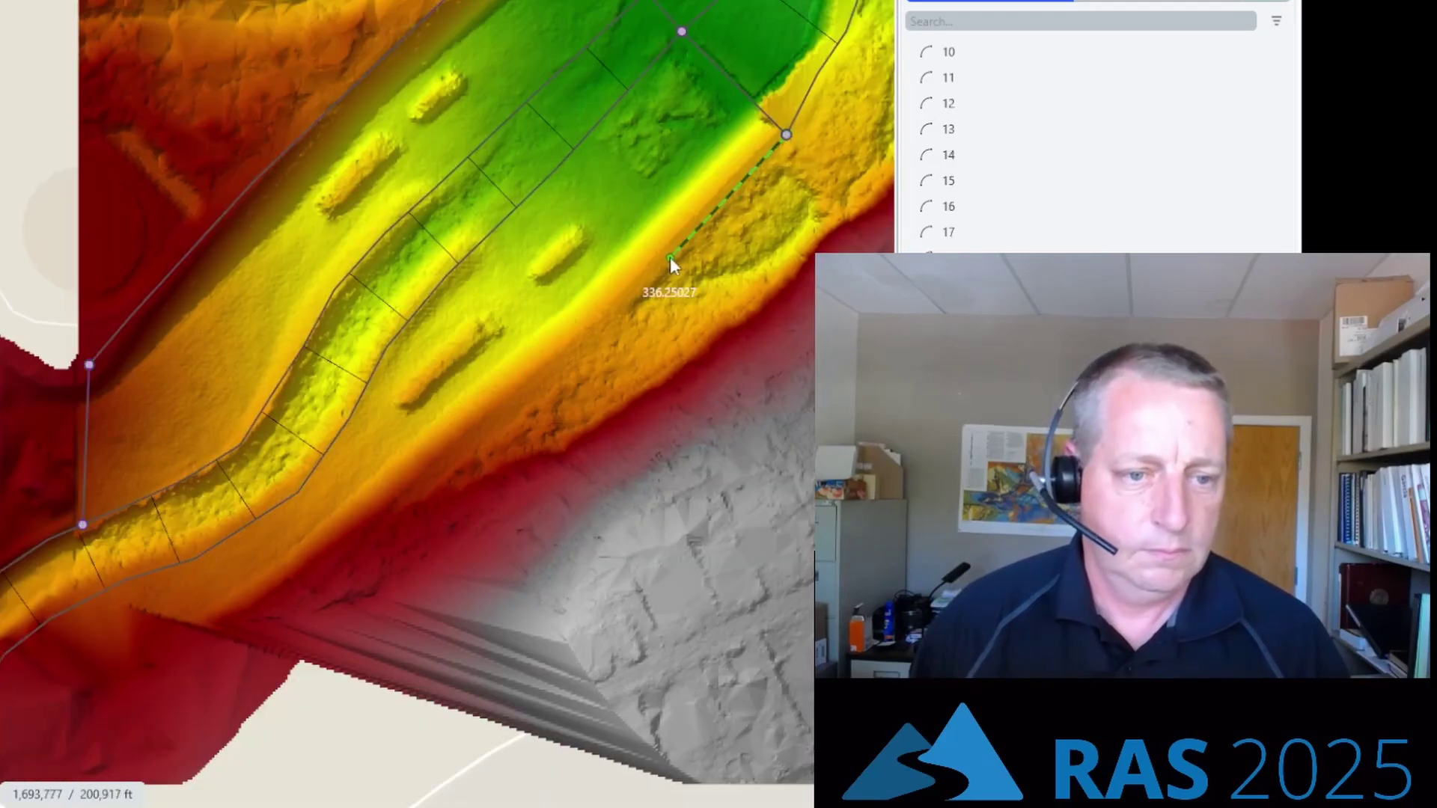
pyautogui.click(266, 593)
pyautogui.doubleClick(213, 621)
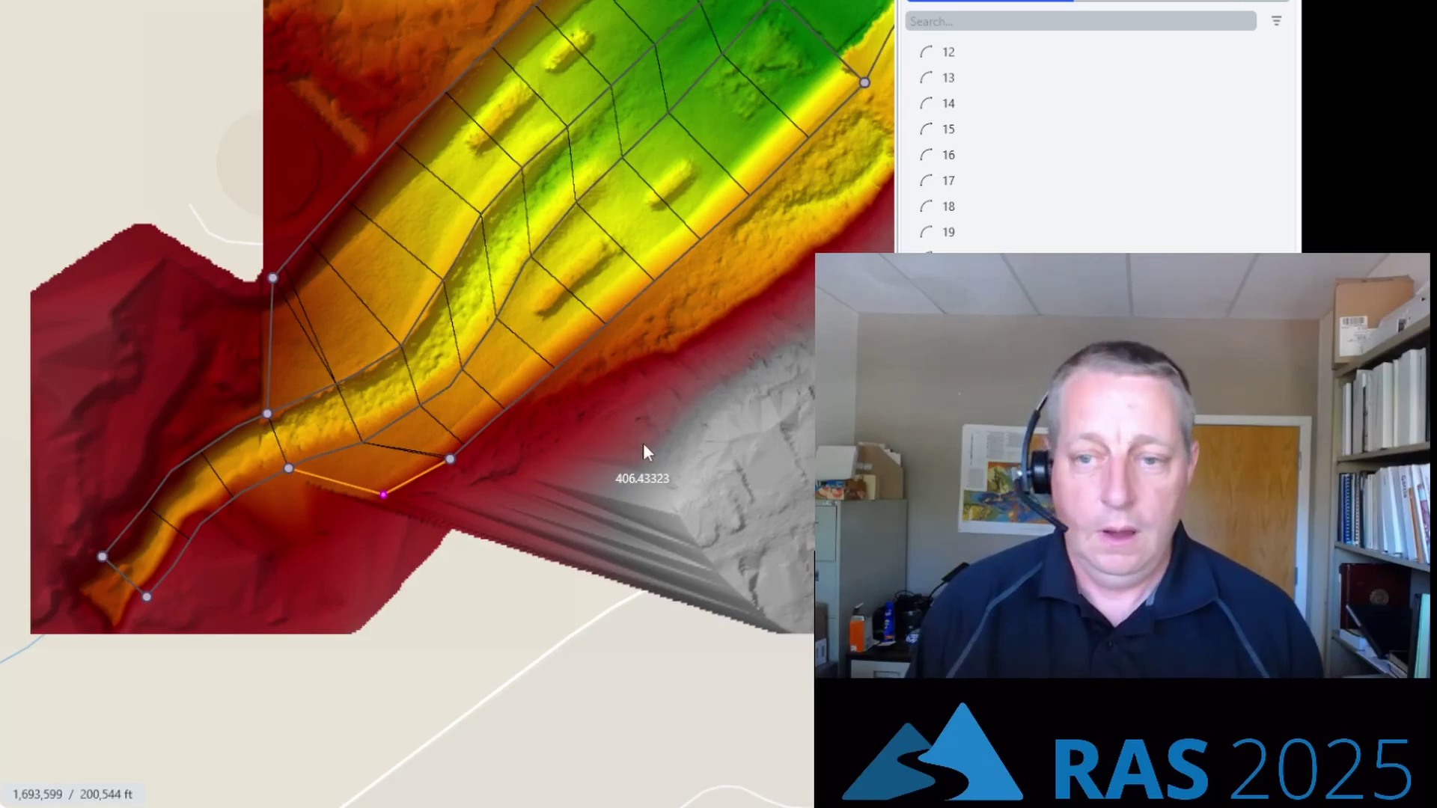
# - Draw an outer arc around the northwest floodplain along the high ground, ending at the straight channel reach's northeast corner node
pyautogui.scroll(-1, 643, 443)
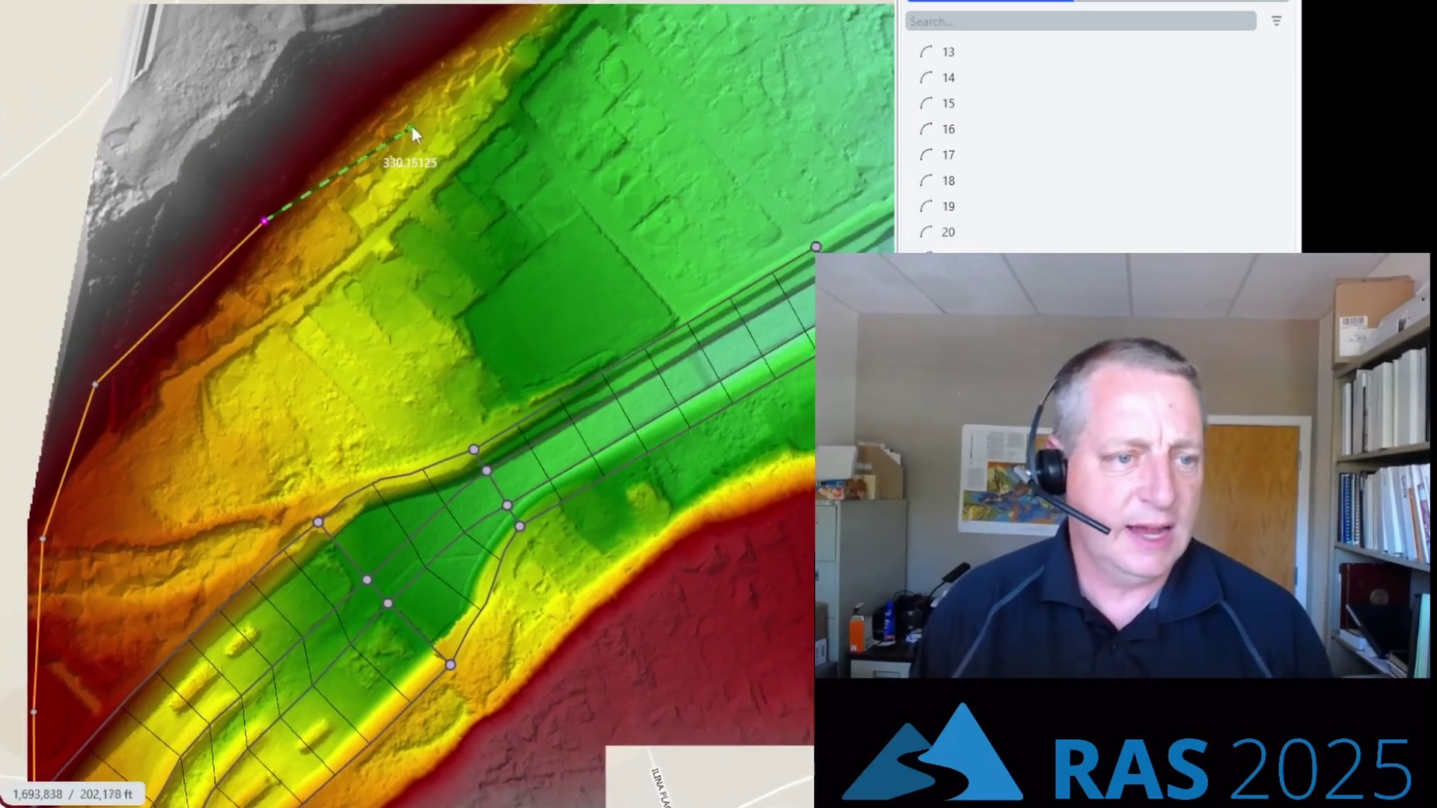
pyautogui.click(405, 68)
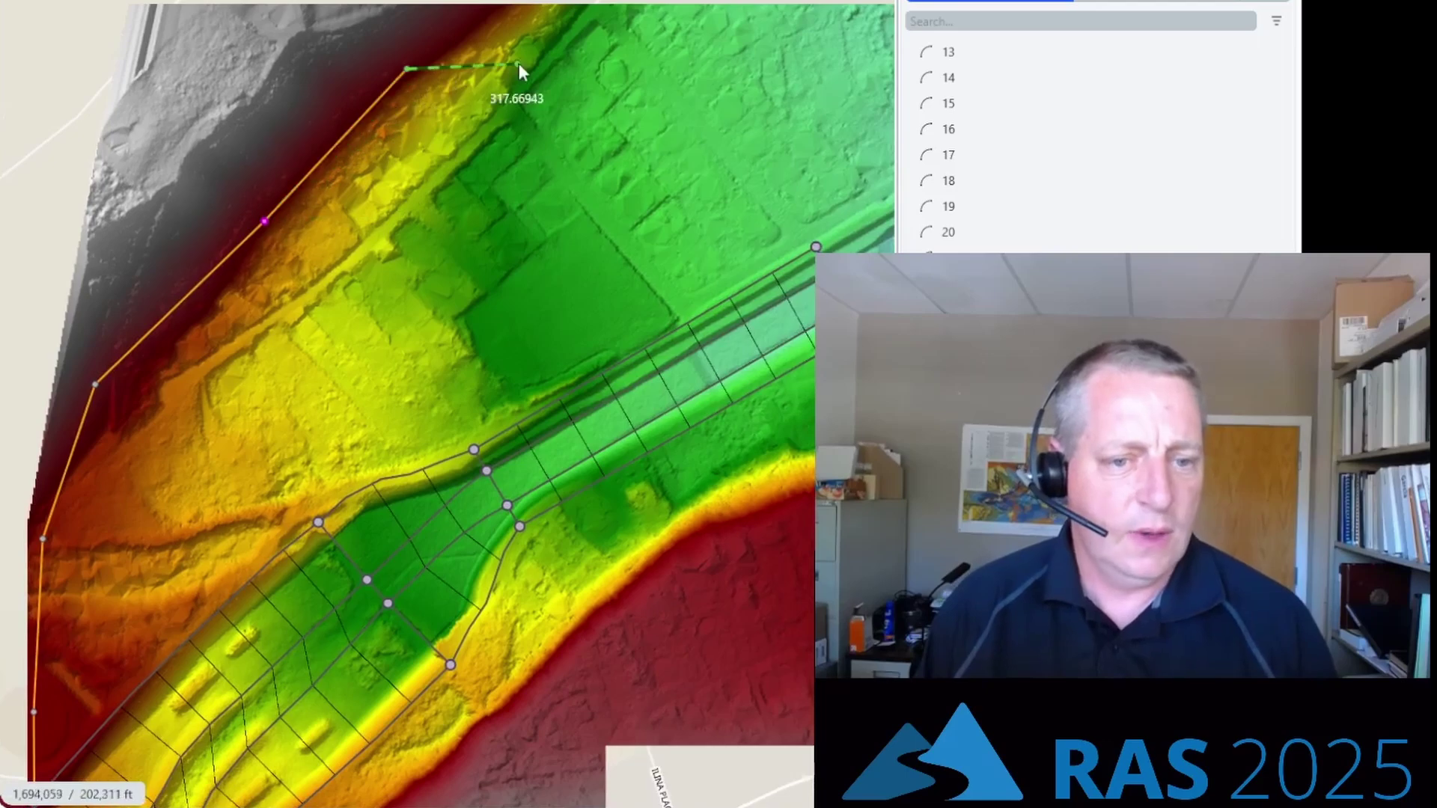
pyautogui.click(534, 12)
pyautogui.doubleClick(815, 247)
# - Turn the enclosed northwest floodplain area into a triangular-cell region
pyautogui.click(494, 222)
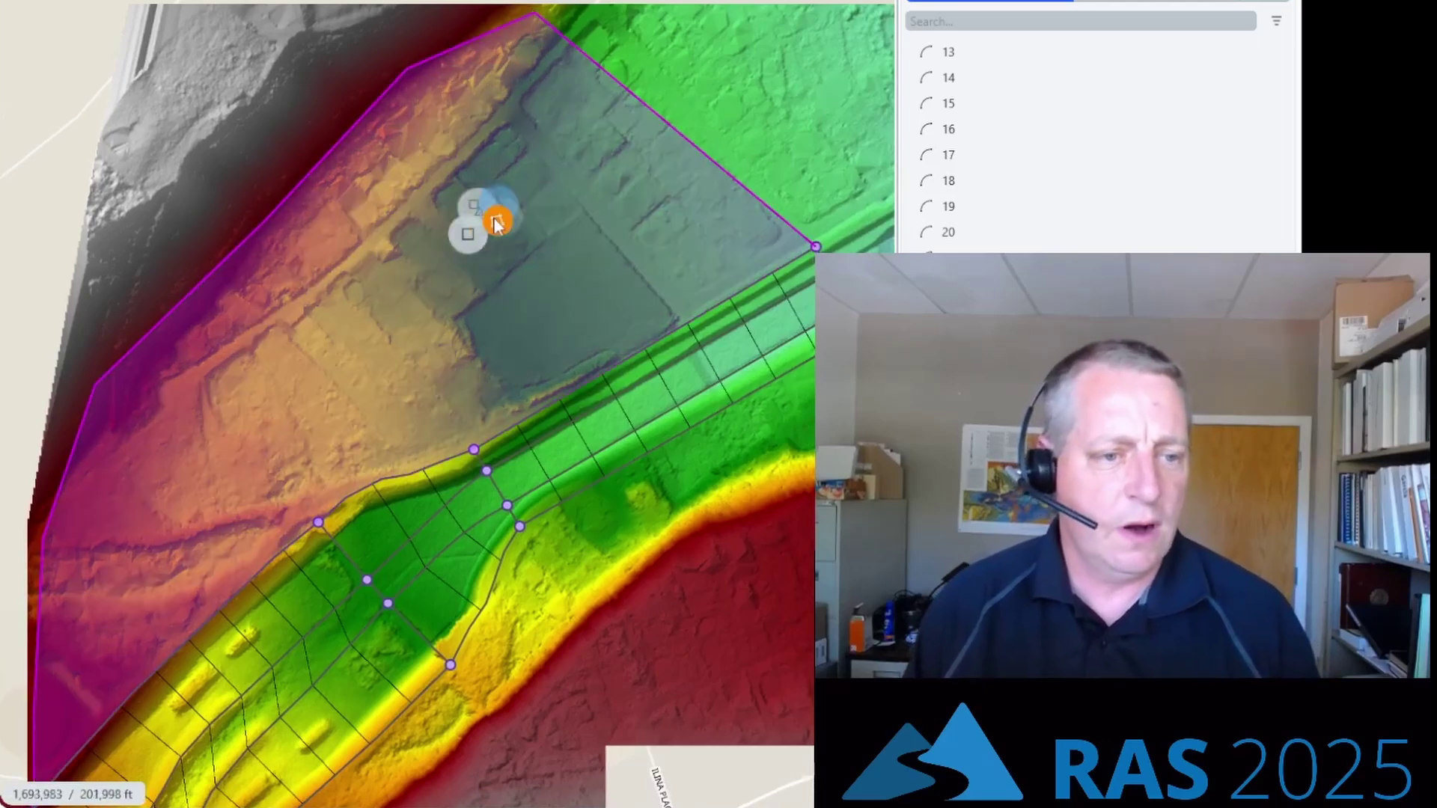
pyautogui.click(497, 174)
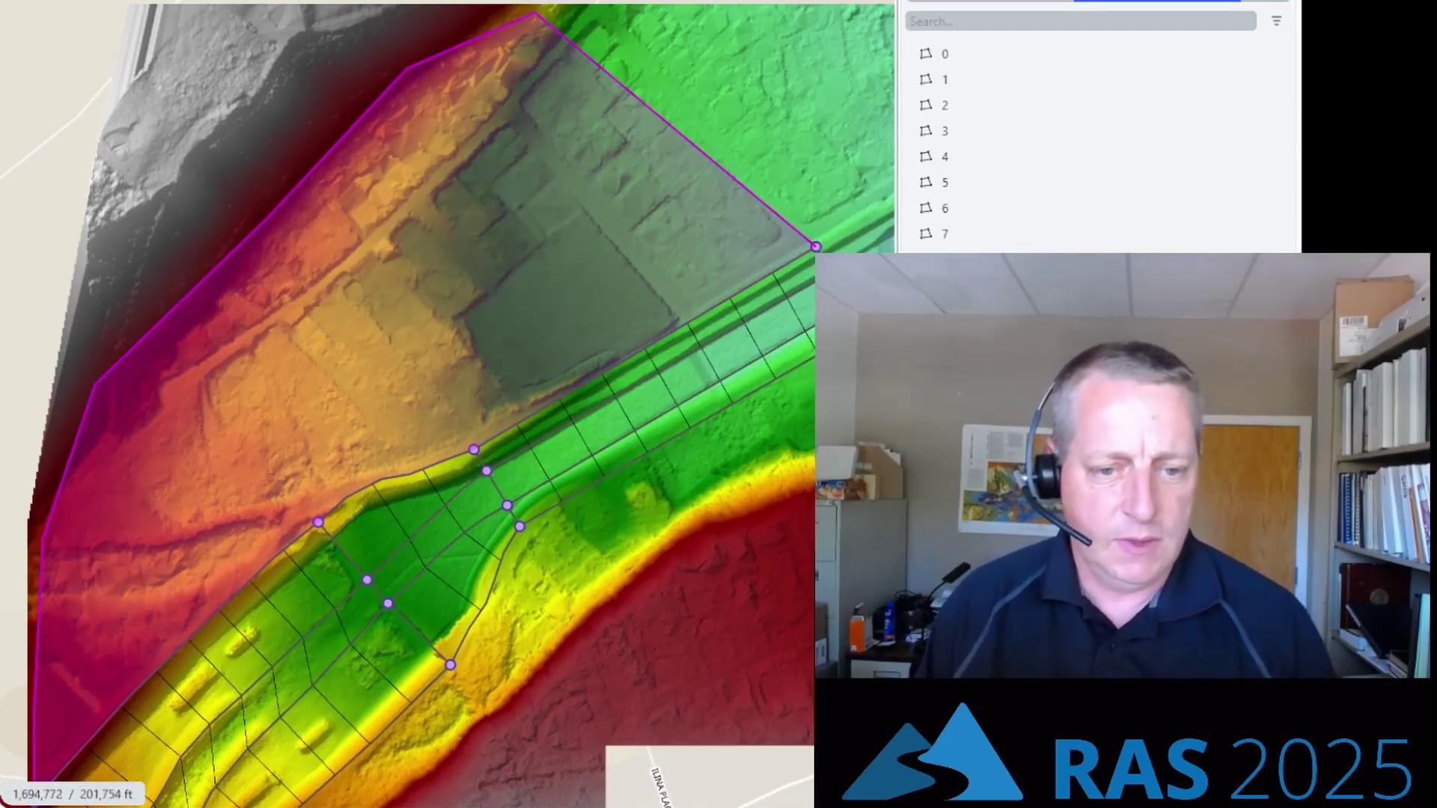
pyautogui.press('Escape')
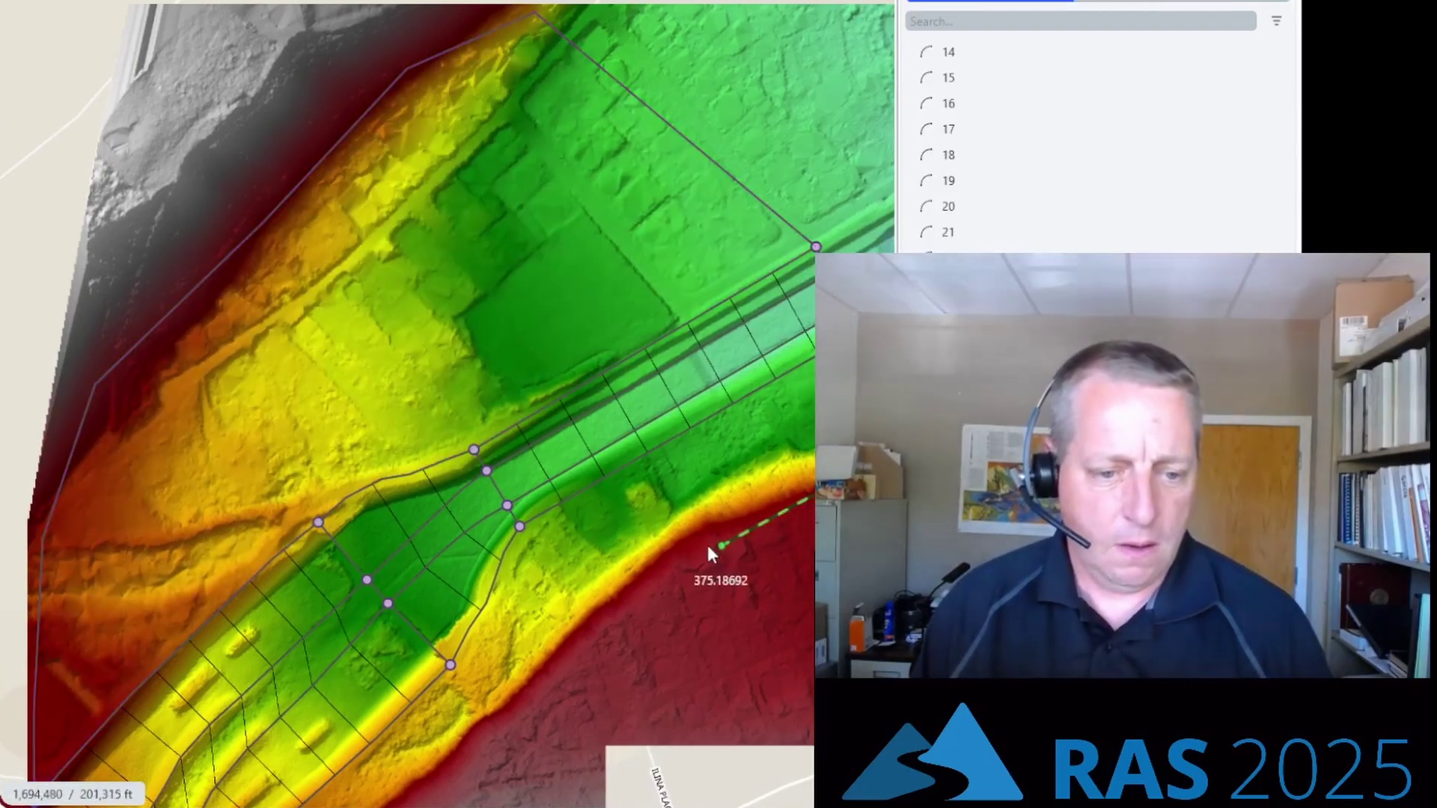
# - Continue the outer arc southwest along the high ground southeast of the valley, ending it at the valley edge's southwest node
pyautogui.moveTo(550, 643); pyautogui.dragTo(701, 308)
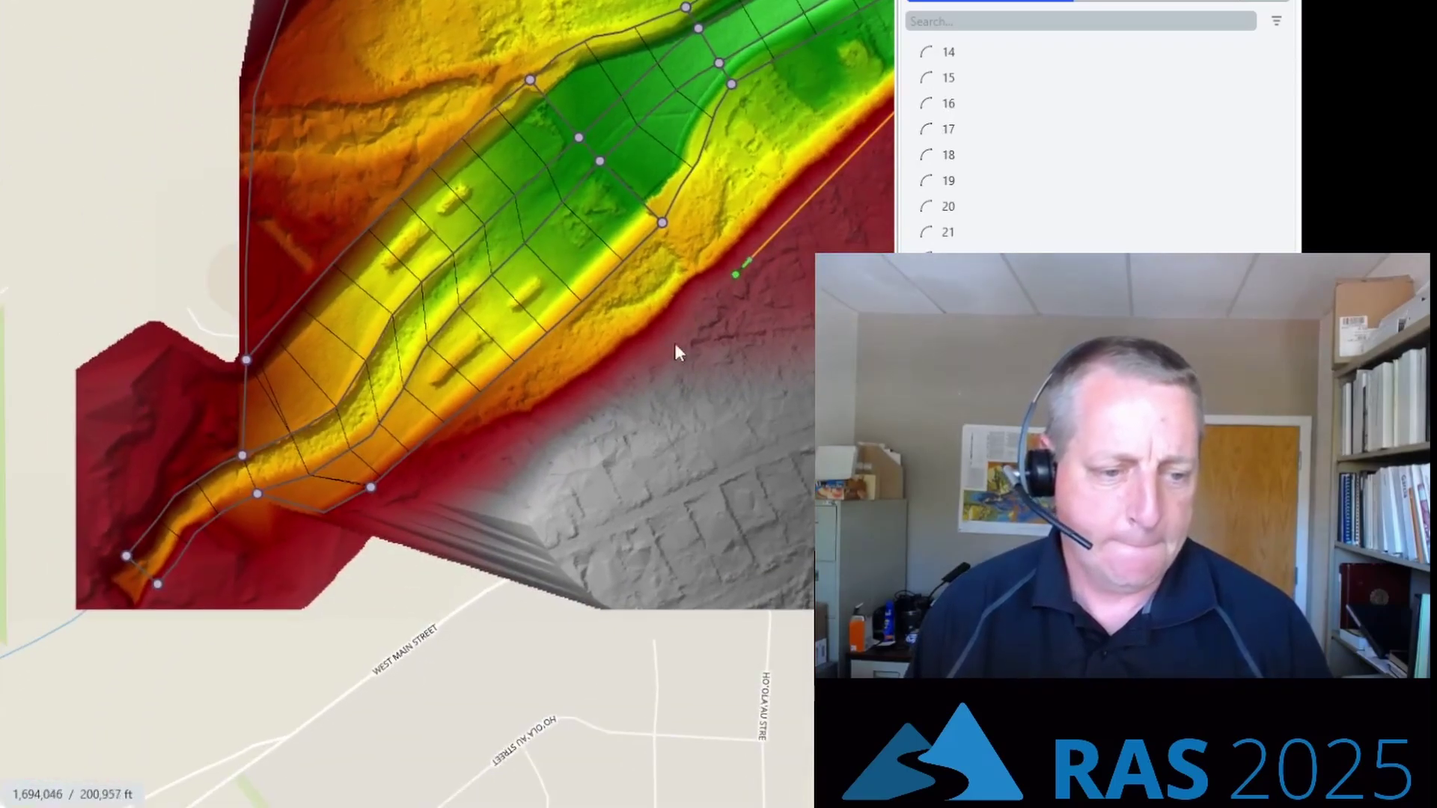
pyautogui.click(571, 423)
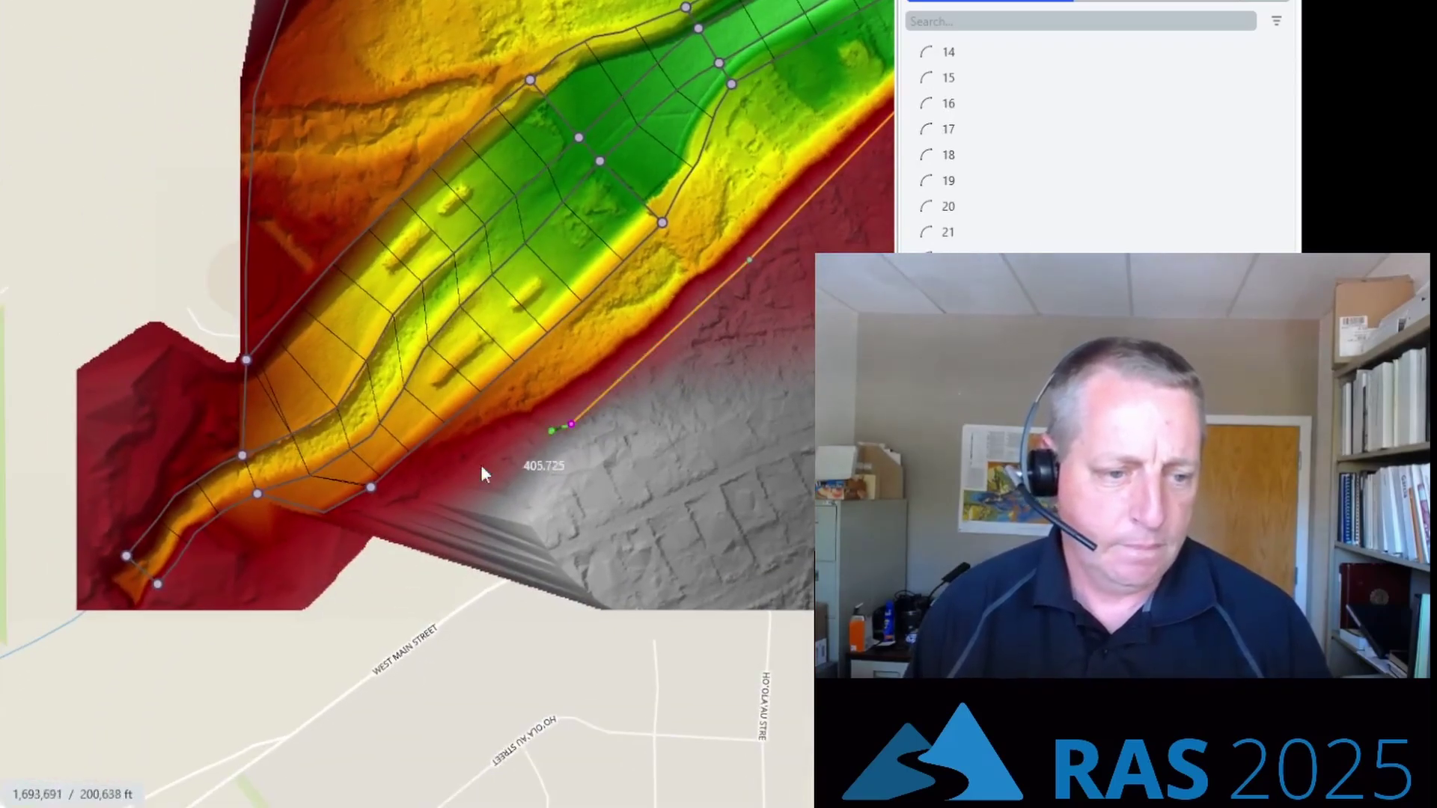
pyautogui.doubleClick(369, 494)
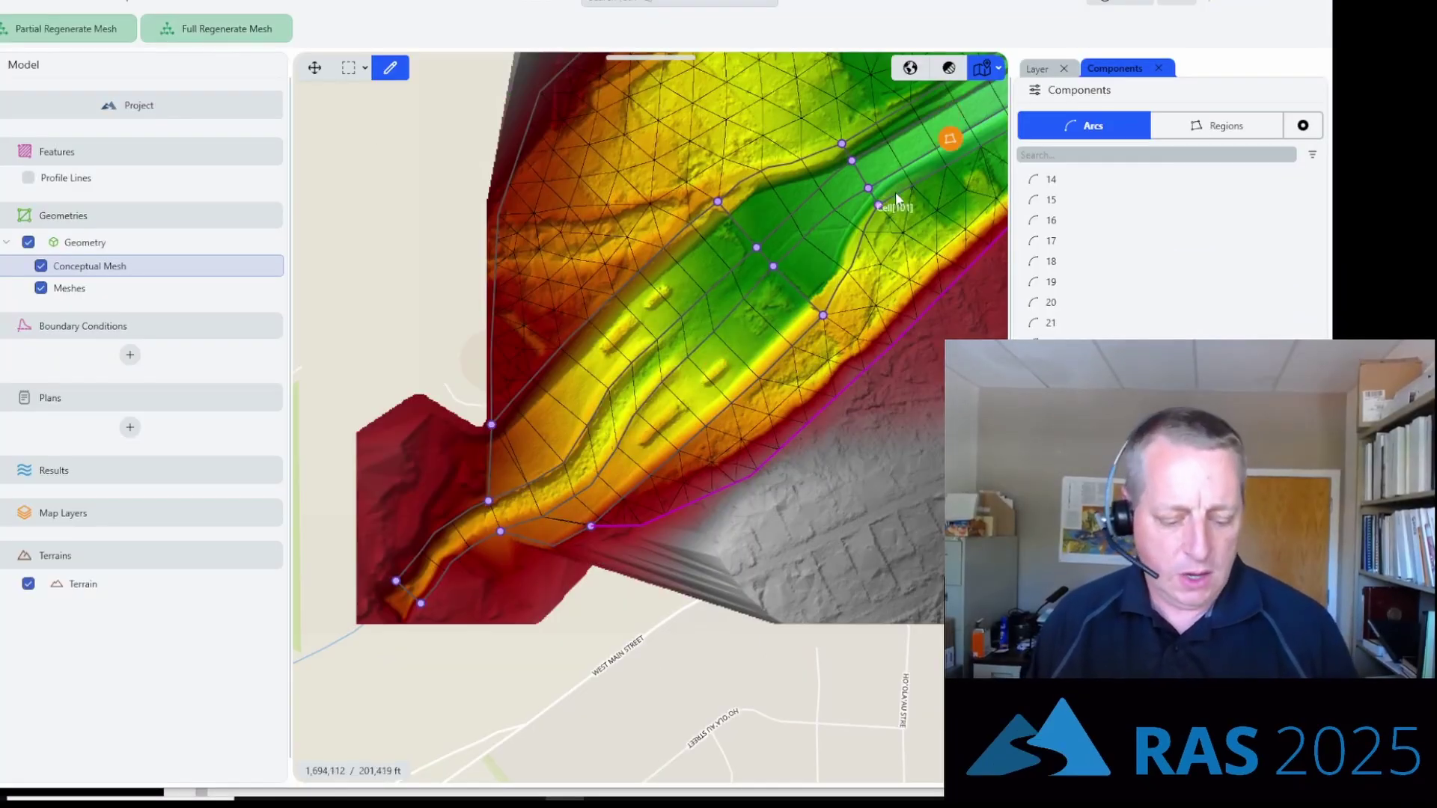
# - Add a boundary condition with the default name, with the channel's southwest end in view
pyautogui.moveTo(876, 208); pyautogui.dragTo(684, 310)
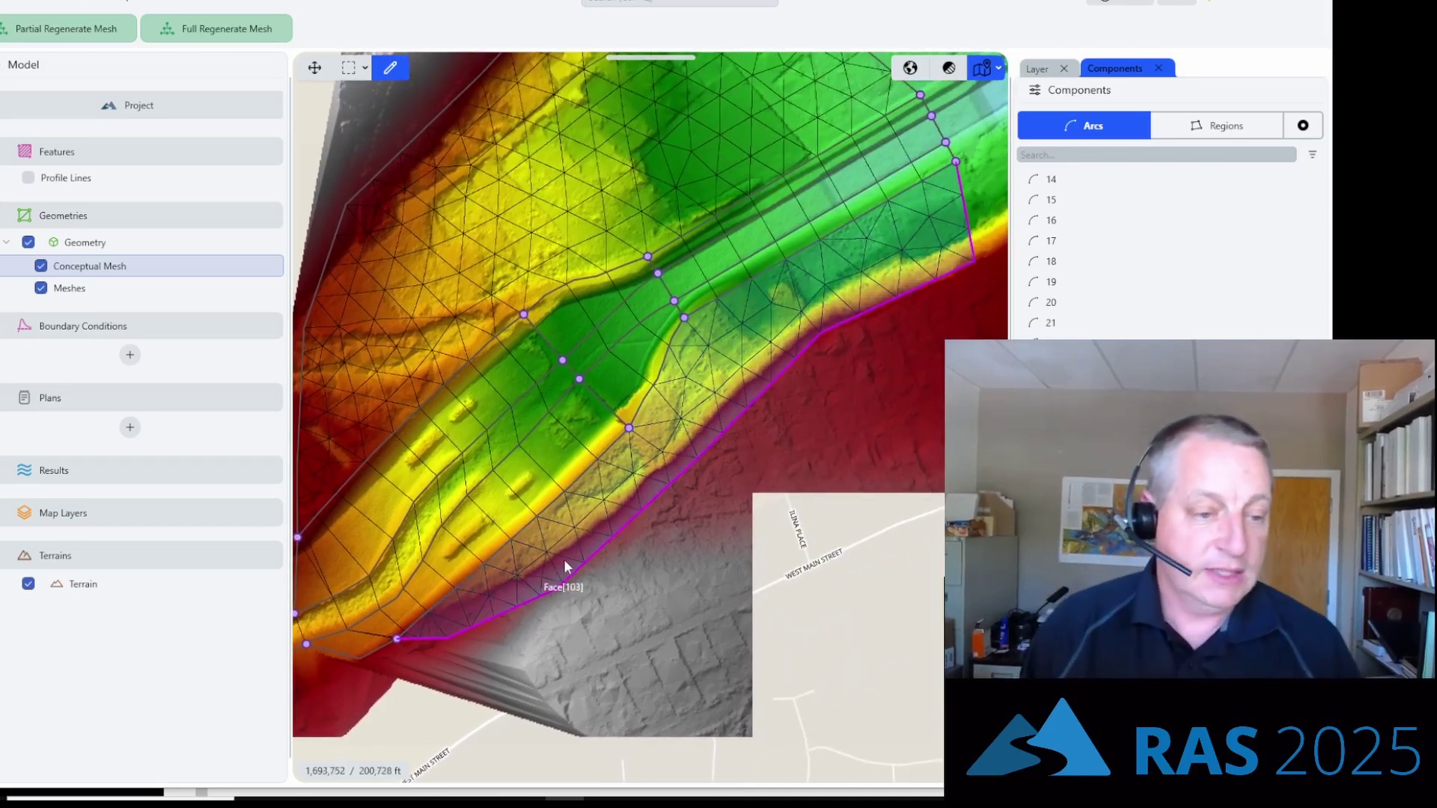
pyautogui.moveTo(586, 630); pyautogui.dragTo(896, 370)
pyautogui.scroll(5, 551, 455)
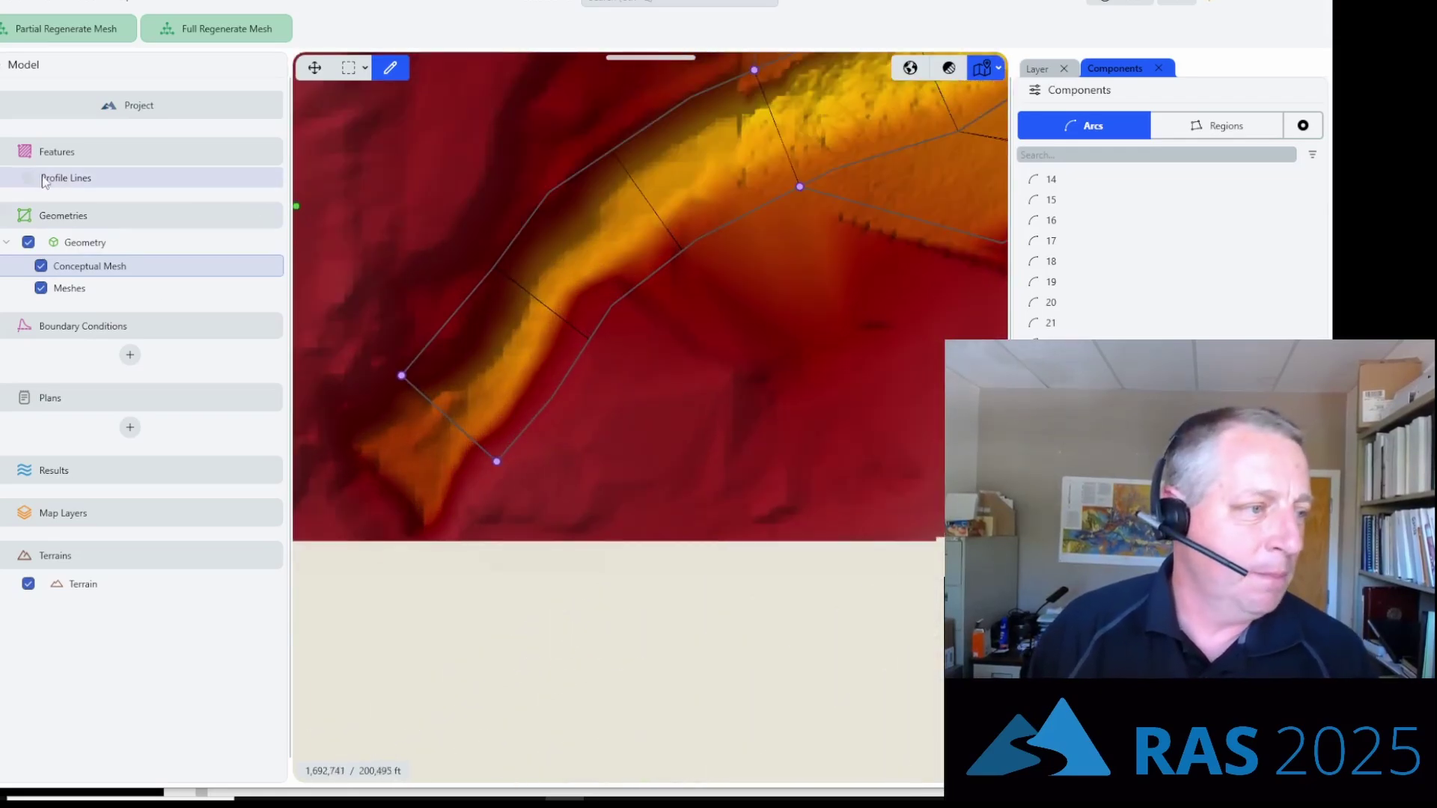
pyautogui.click(130, 356)
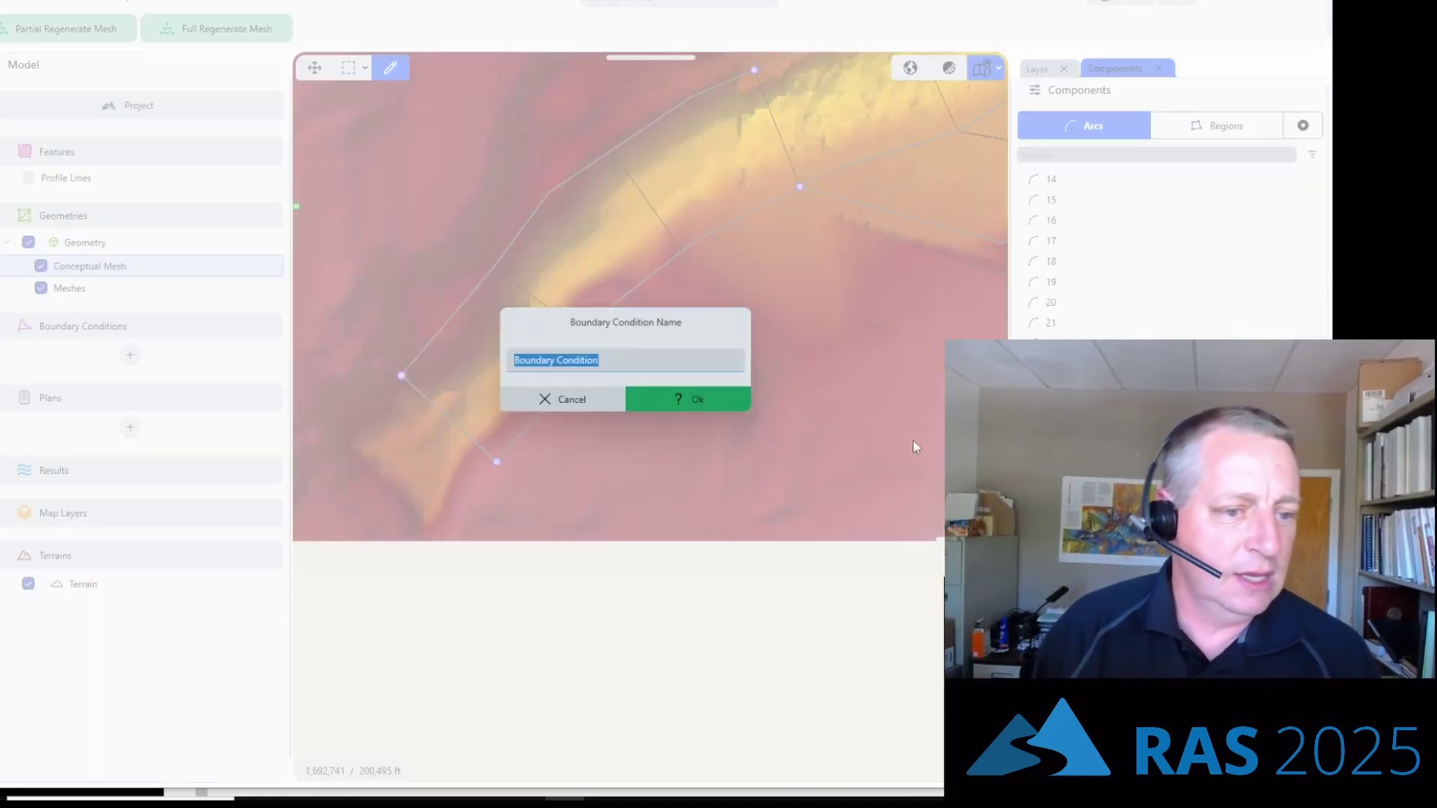
pyautogui.click(718, 403)
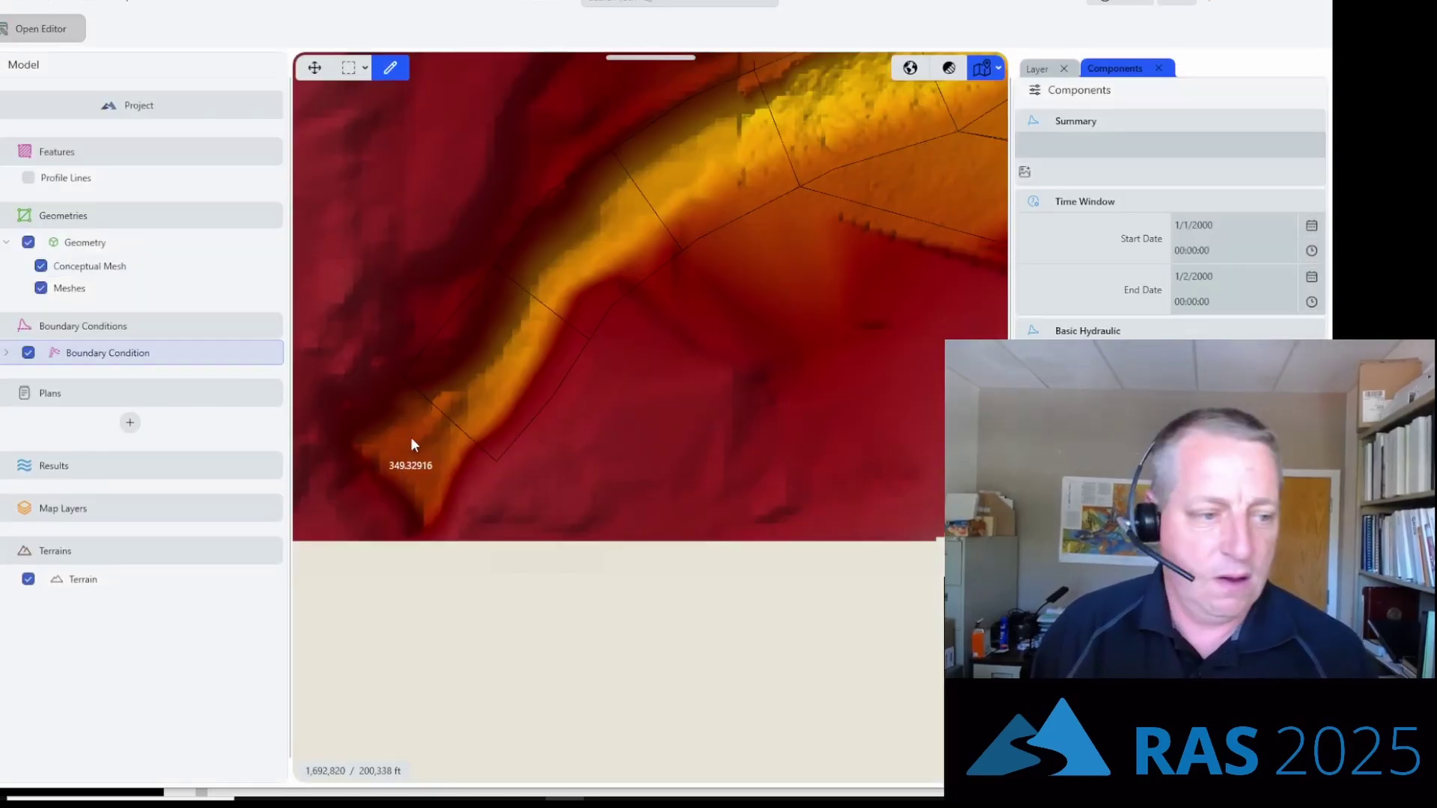
# - Draw a boundary condition line across the channel's southwest end and make it a Flow boundary
pyautogui.click(6, 352)
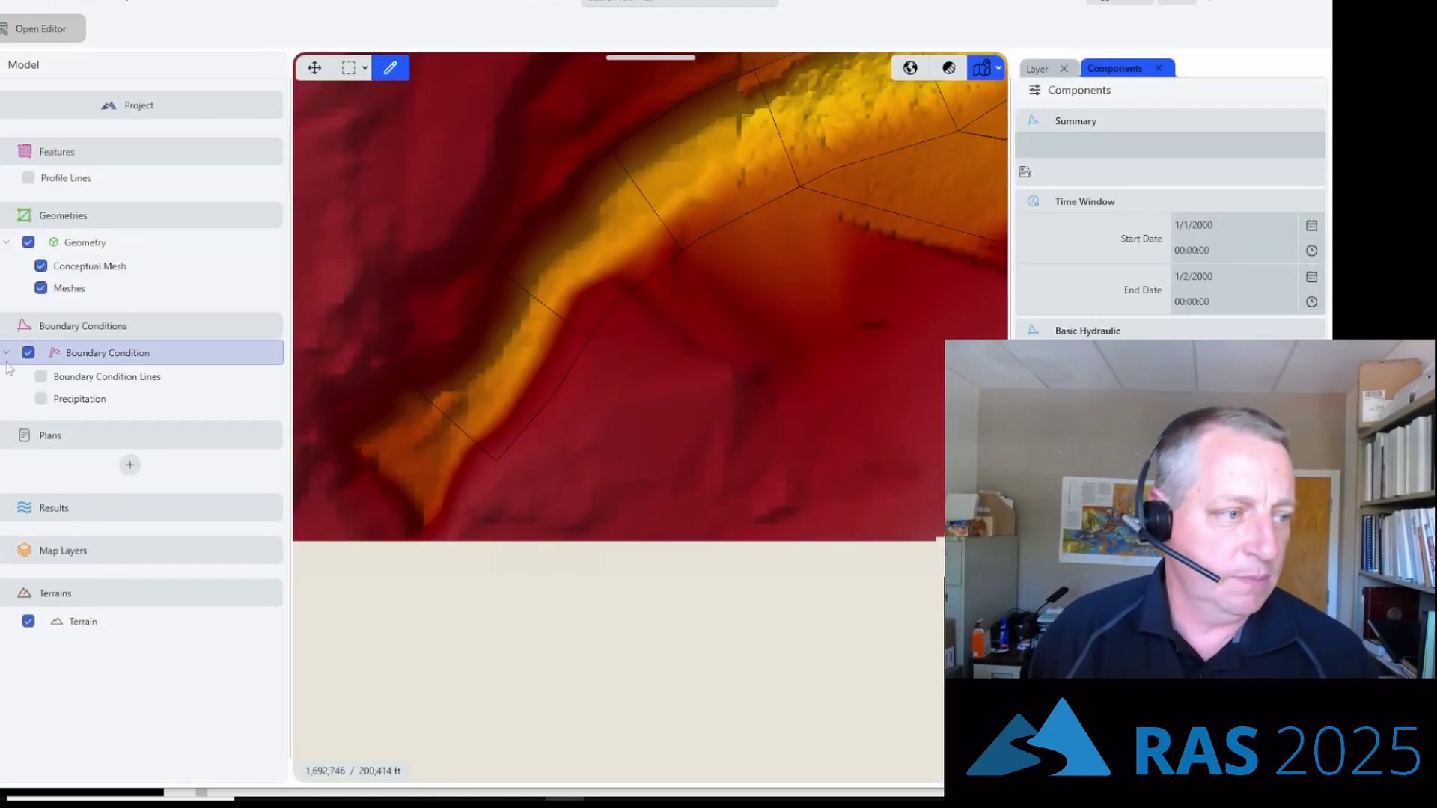
pyautogui.click(96, 378)
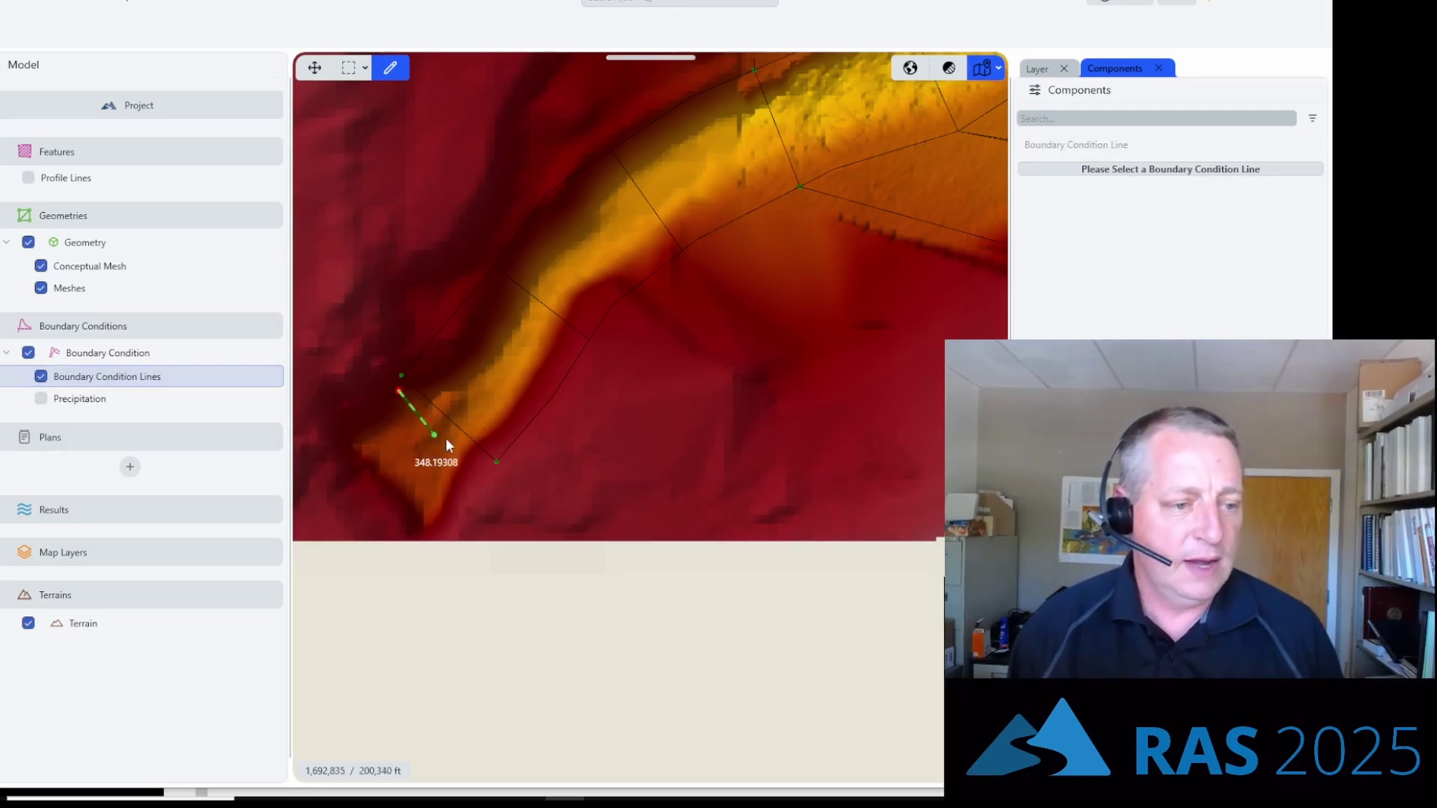
pyautogui.doubleClick(478, 462)
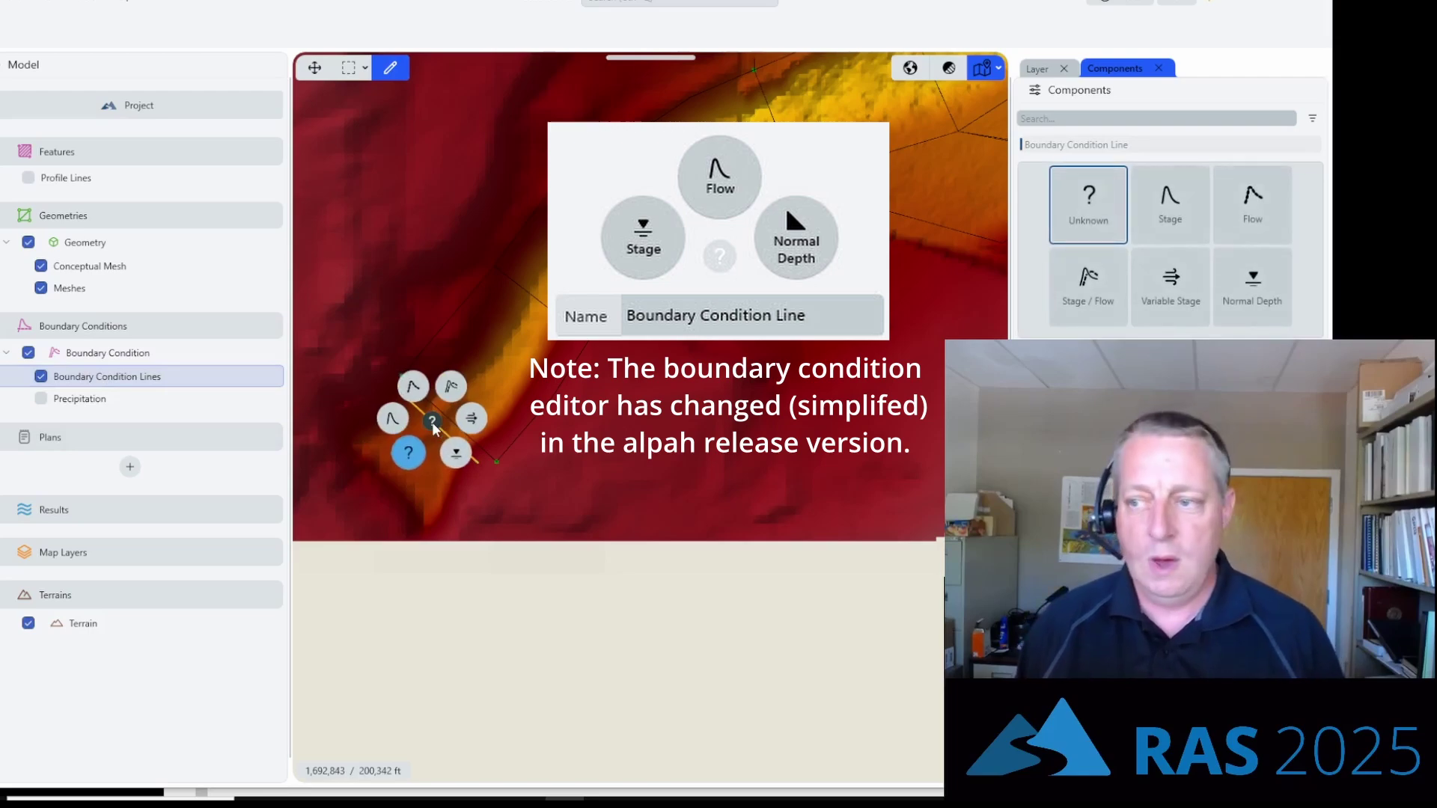
pyautogui.click(1241, 202)
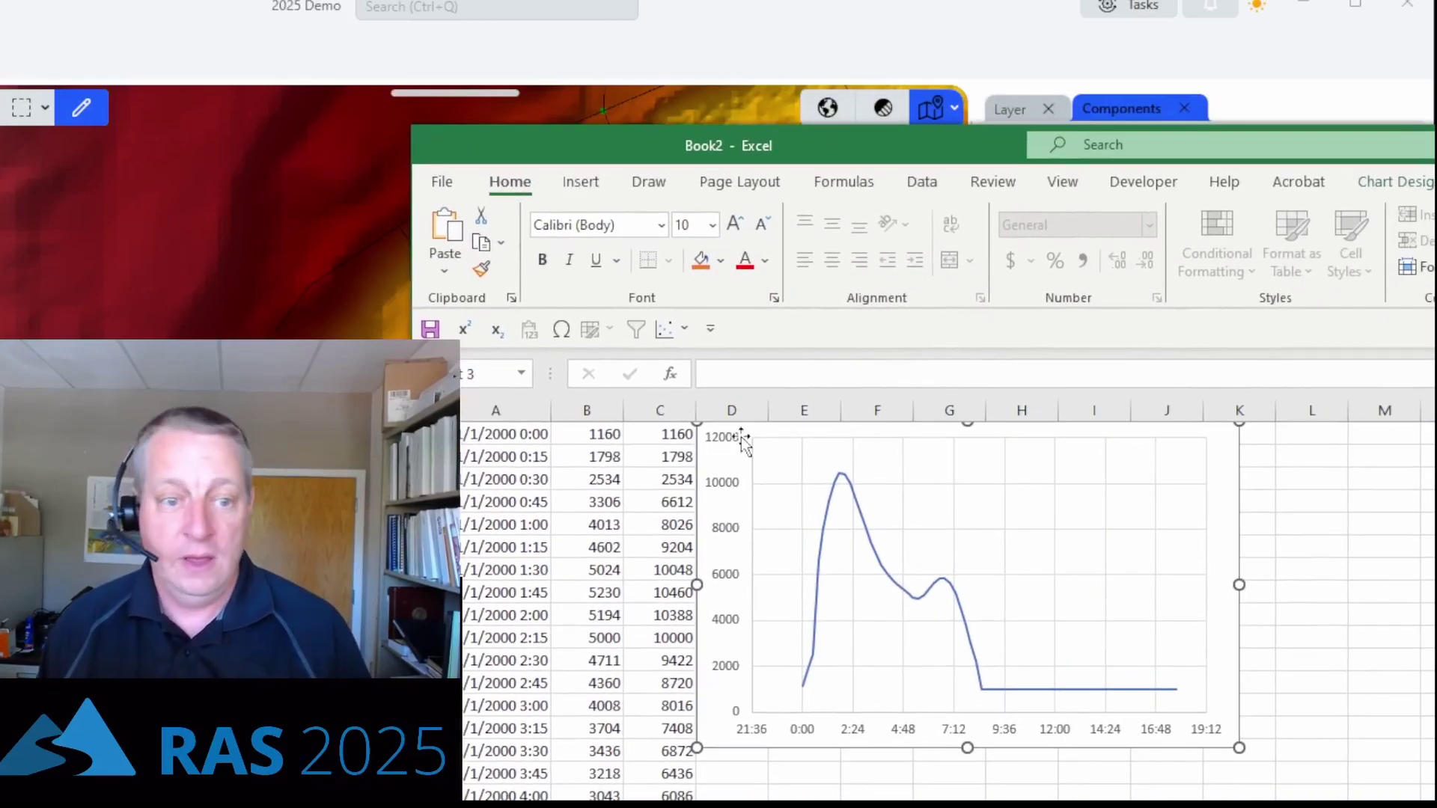
# - Copy all the flow values in column C of the Excel workbook Book2, starting at C1, and return to RAS 2025
pyautogui.click(674, 434)
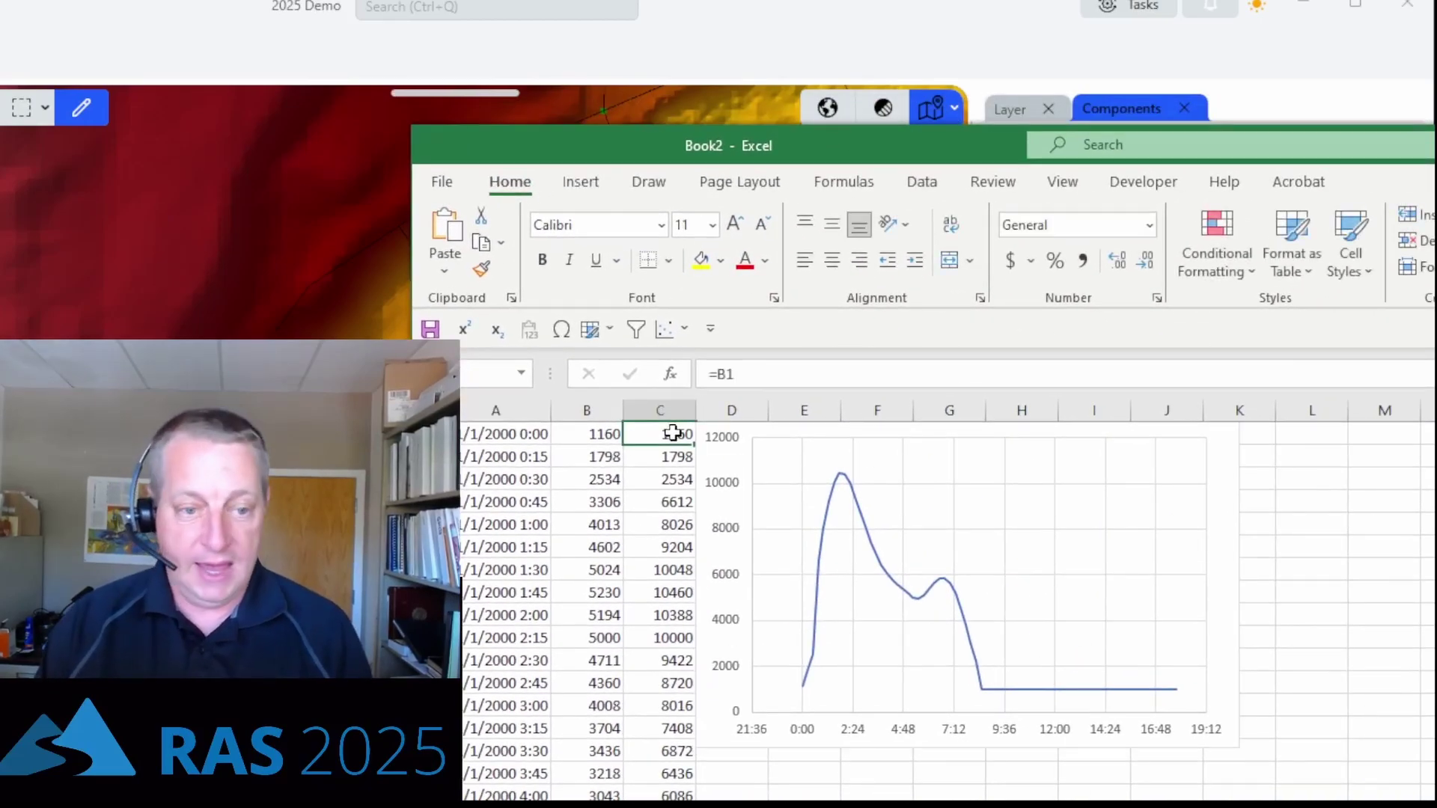
pyautogui.hotkey('ctrl', 'shift', 'Down')
pyautogui.hotkey('ctrl', 'c')
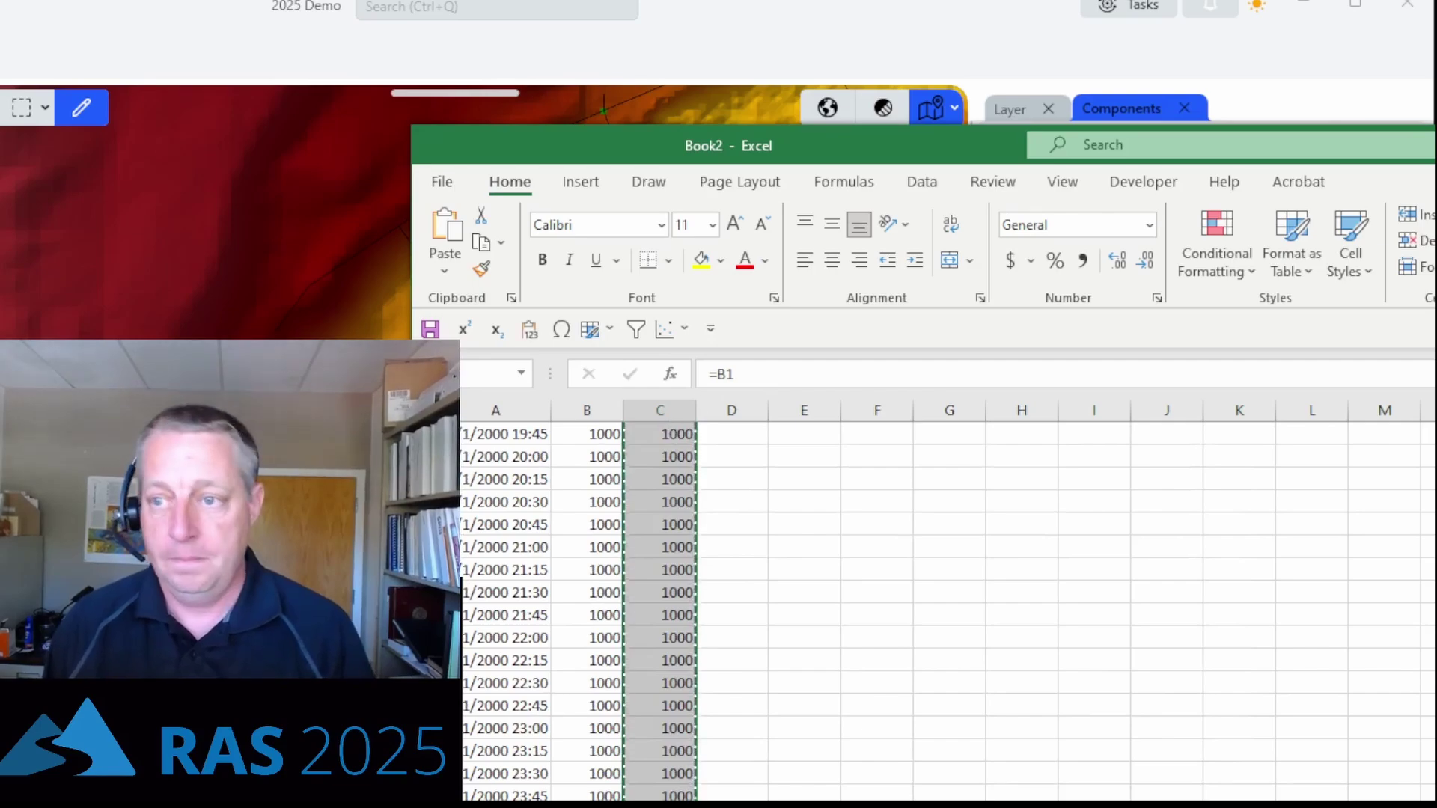
pyautogui.hotkey('alt', 'Tab')
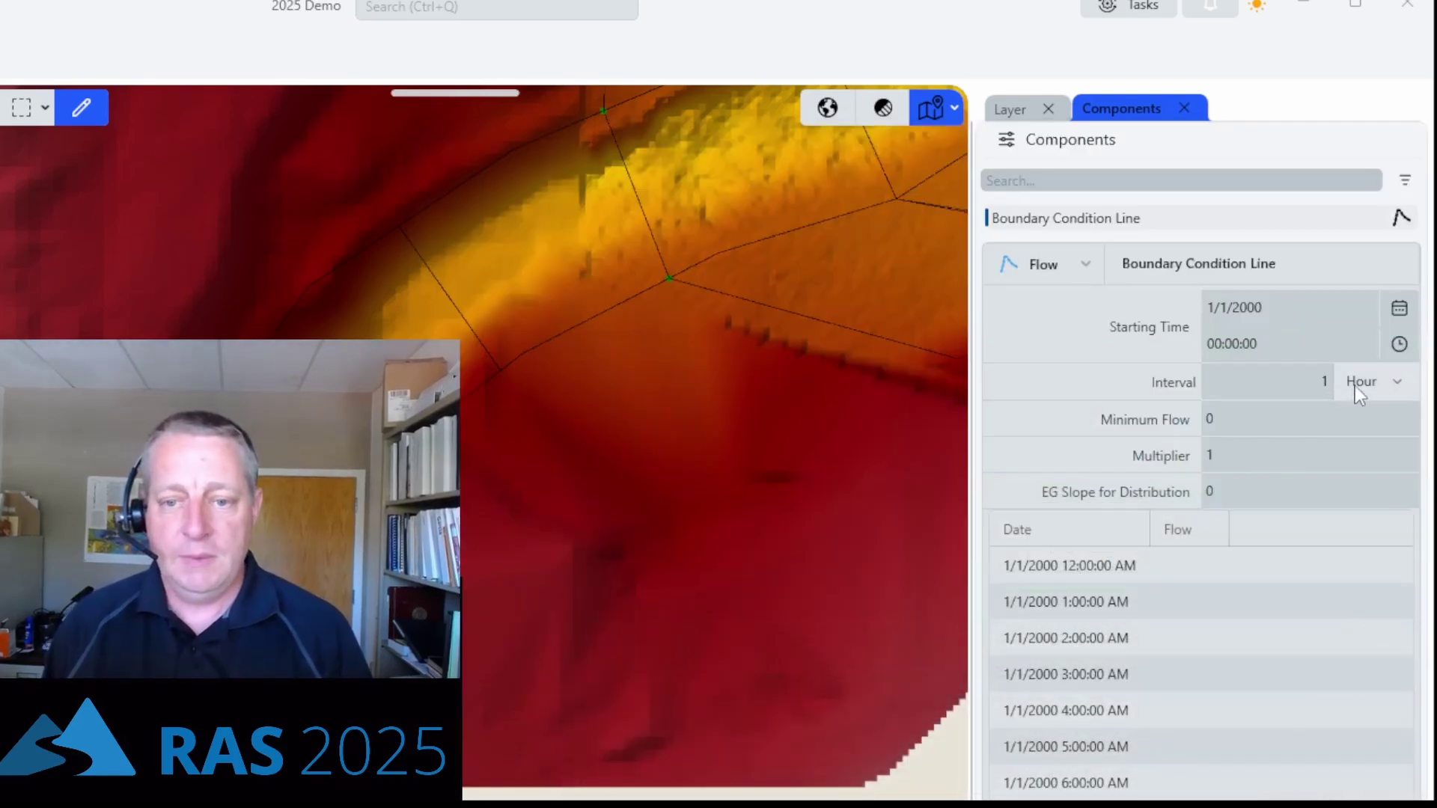
# - Set the flow boundary's interval to 15 minutes and paste the copied hydrograph from the first row of its flow table
pyautogui.click(1351, 384)
pyautogui.click(1384, 416)
pyautogui.click(1313, 381)
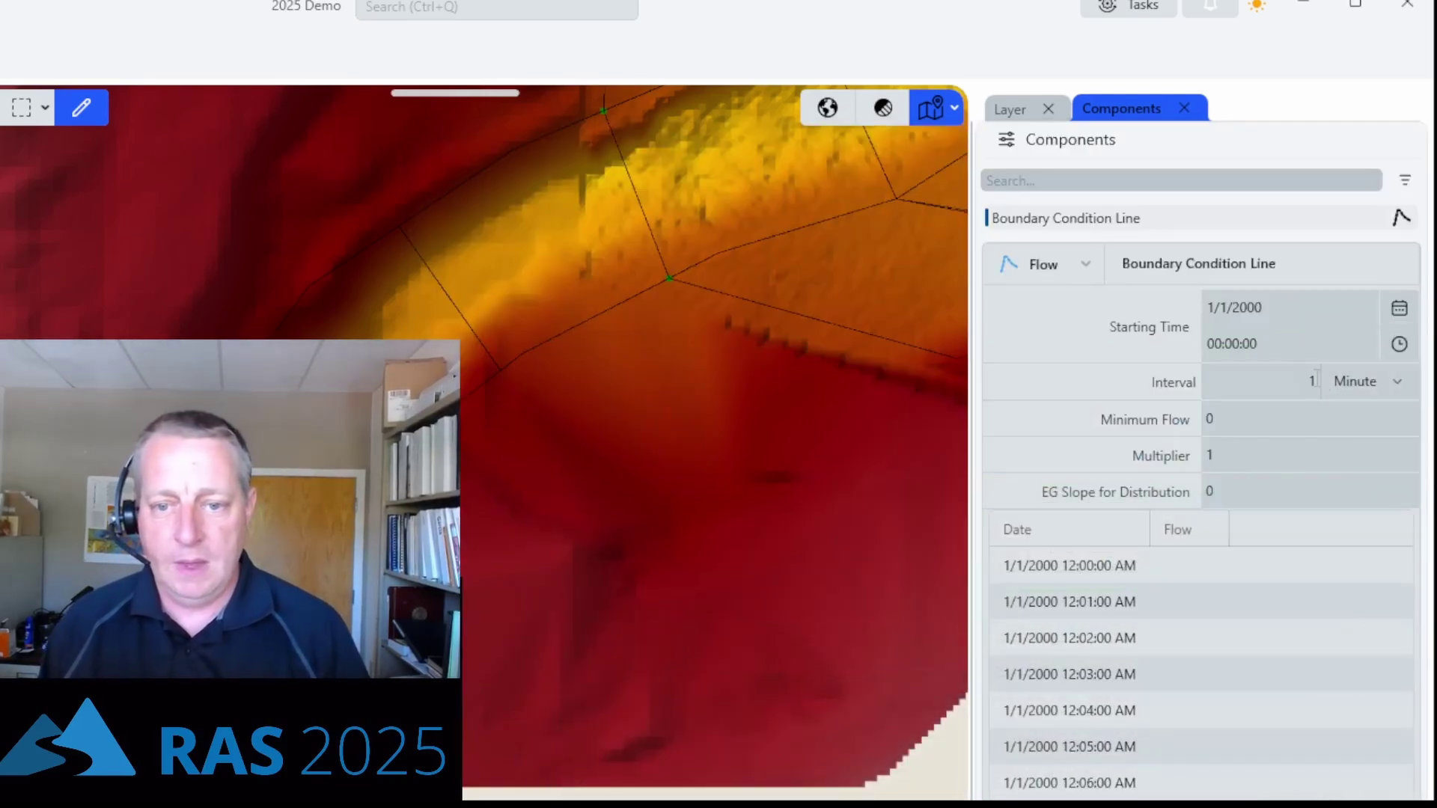
pyautogui.write('5')
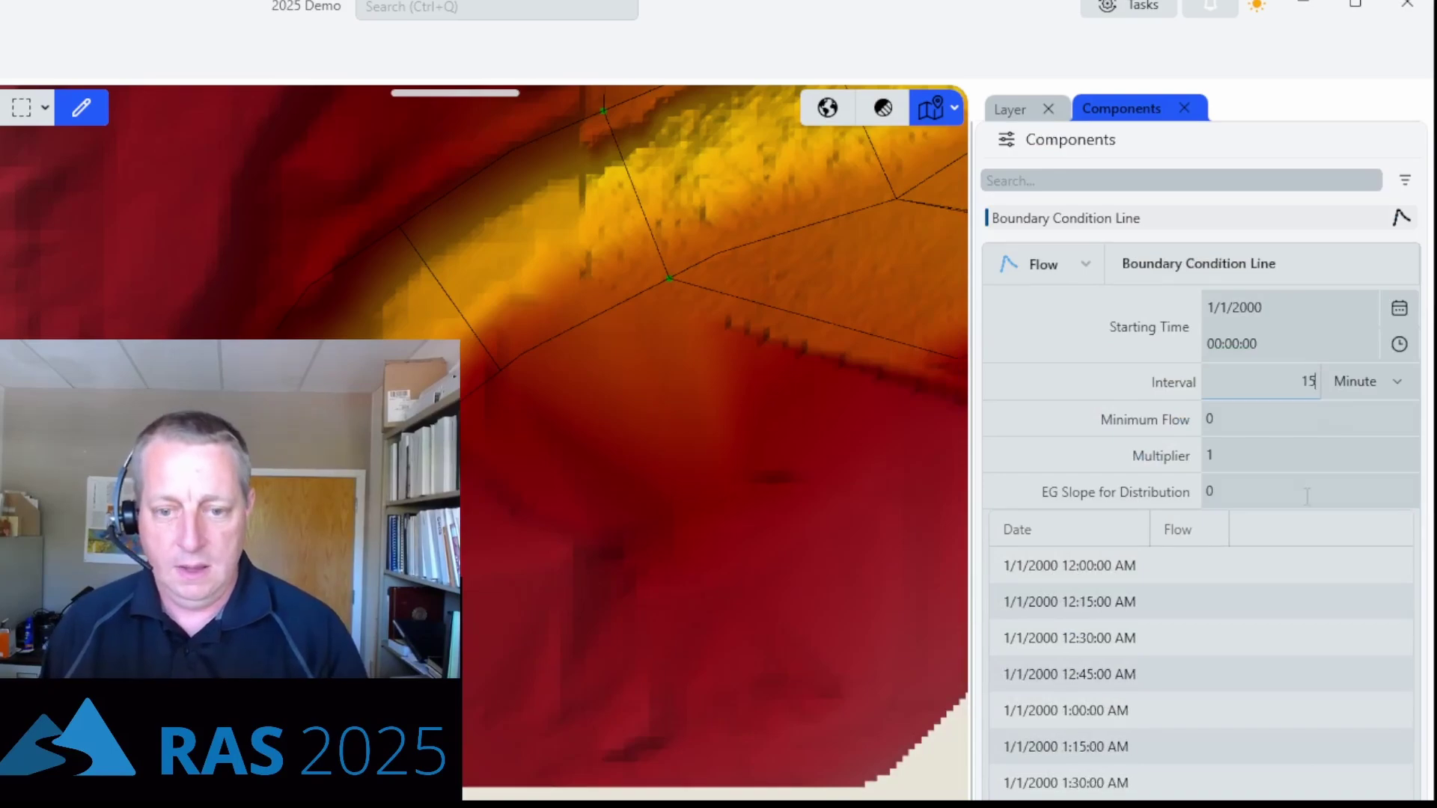
pyautogui.click(1200, 565)
pyautogui.click(1201, 558)
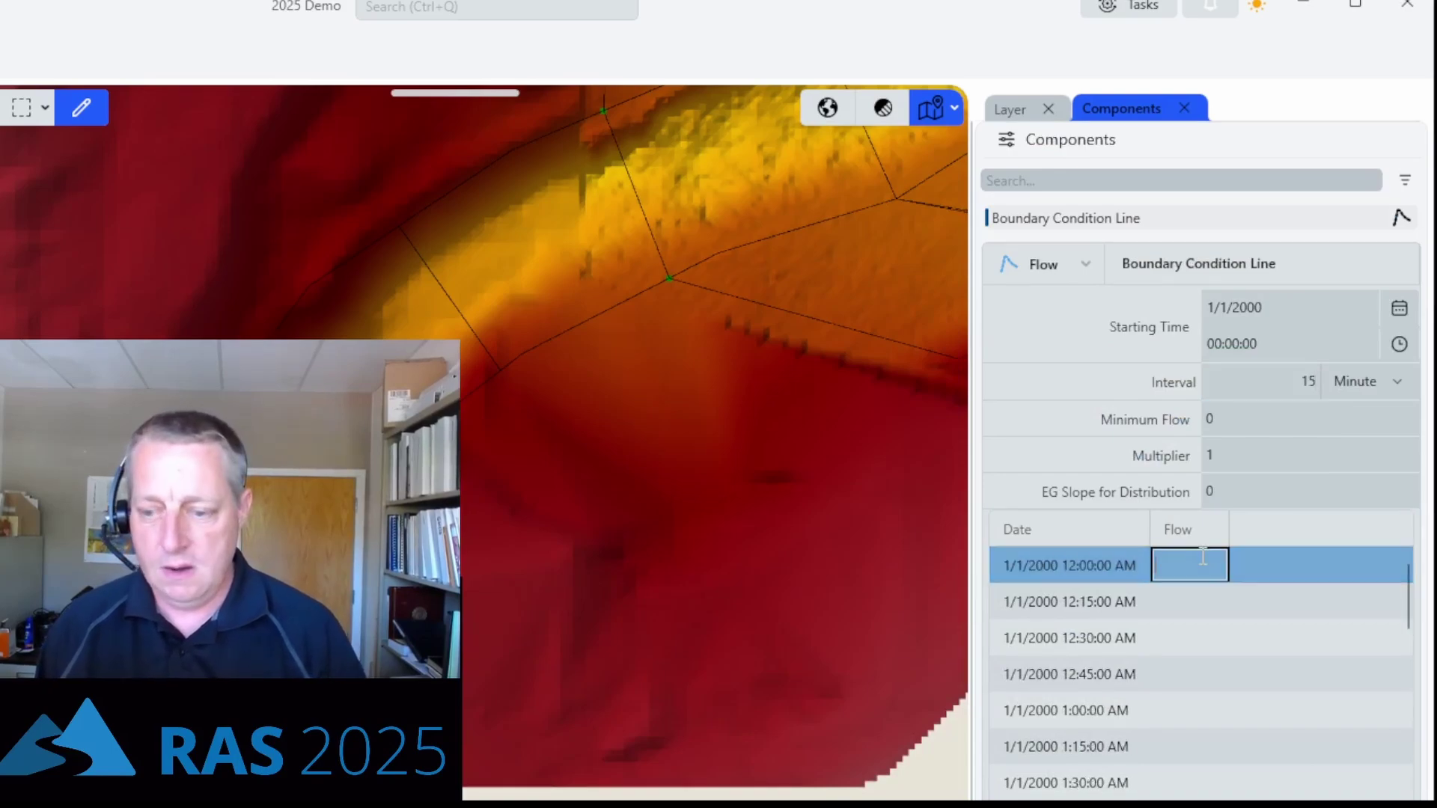
pyautogui.hotkey('ctrl', 'v')
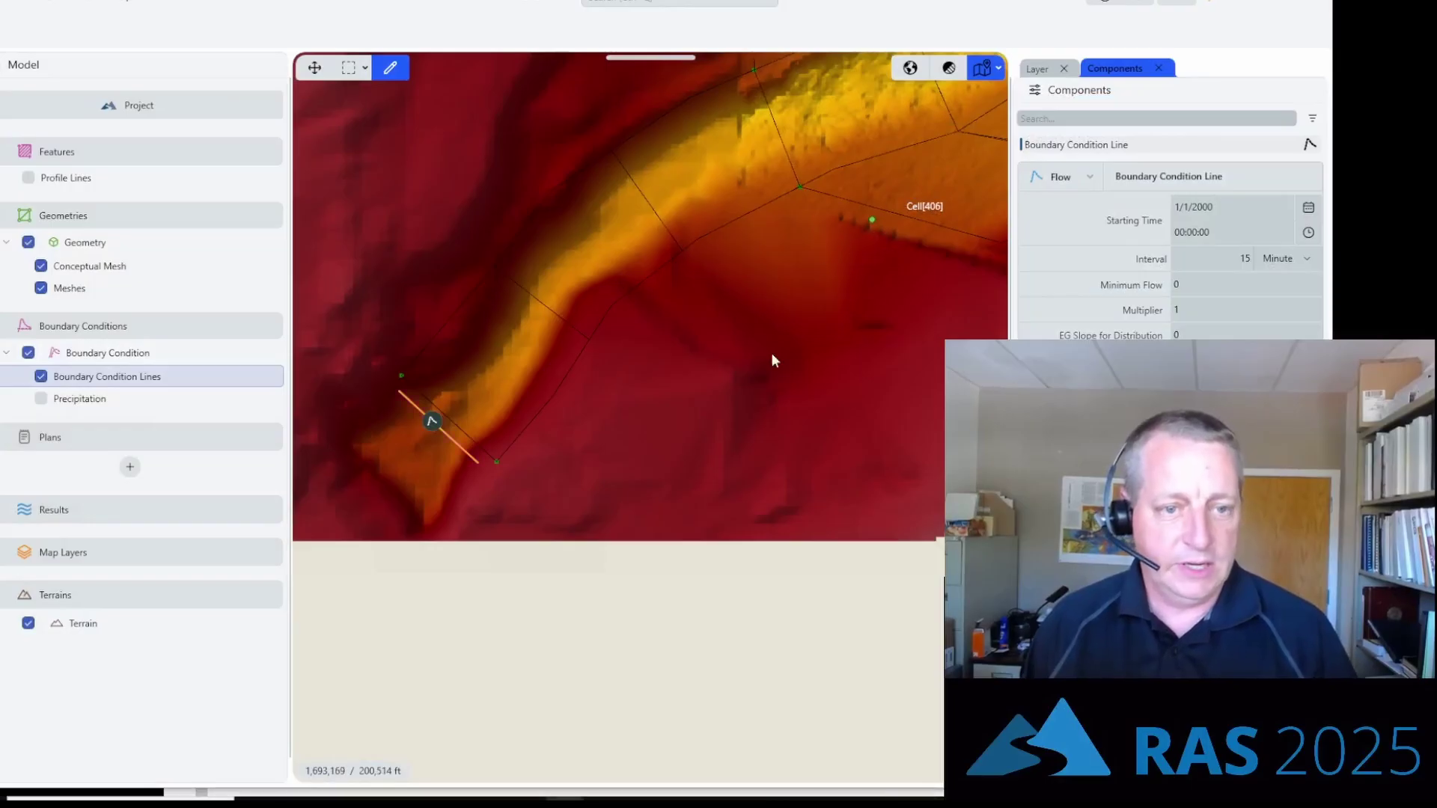
# - Draw a boundary condition line across the straight channel's northeast end as a Normal Depth boundary with friction slope 0.01
pyautogui.scroll(3, 426, 715)
pyautogui.scroll(-5, 628, 493)
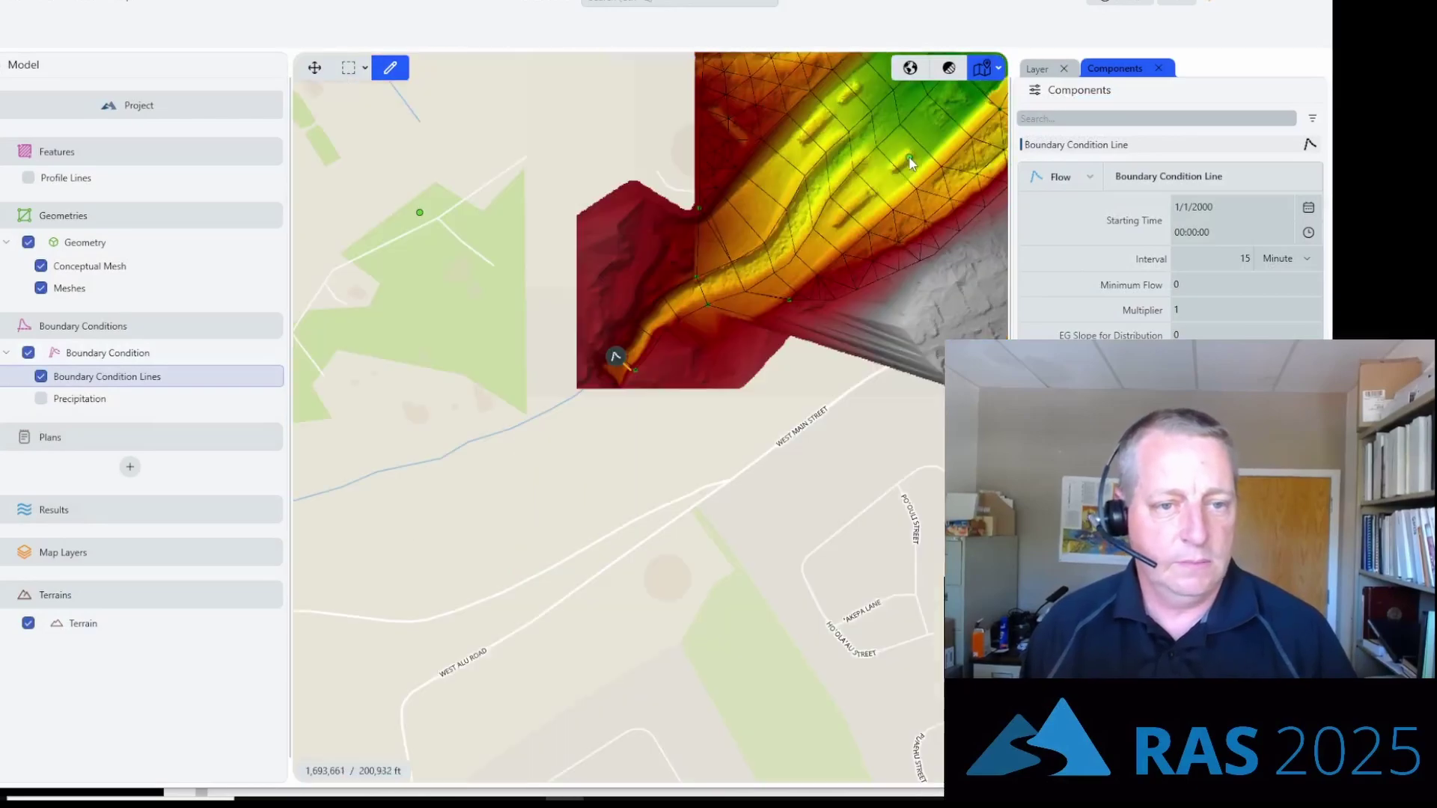
pyautogui.scroll(6, 594, 433)
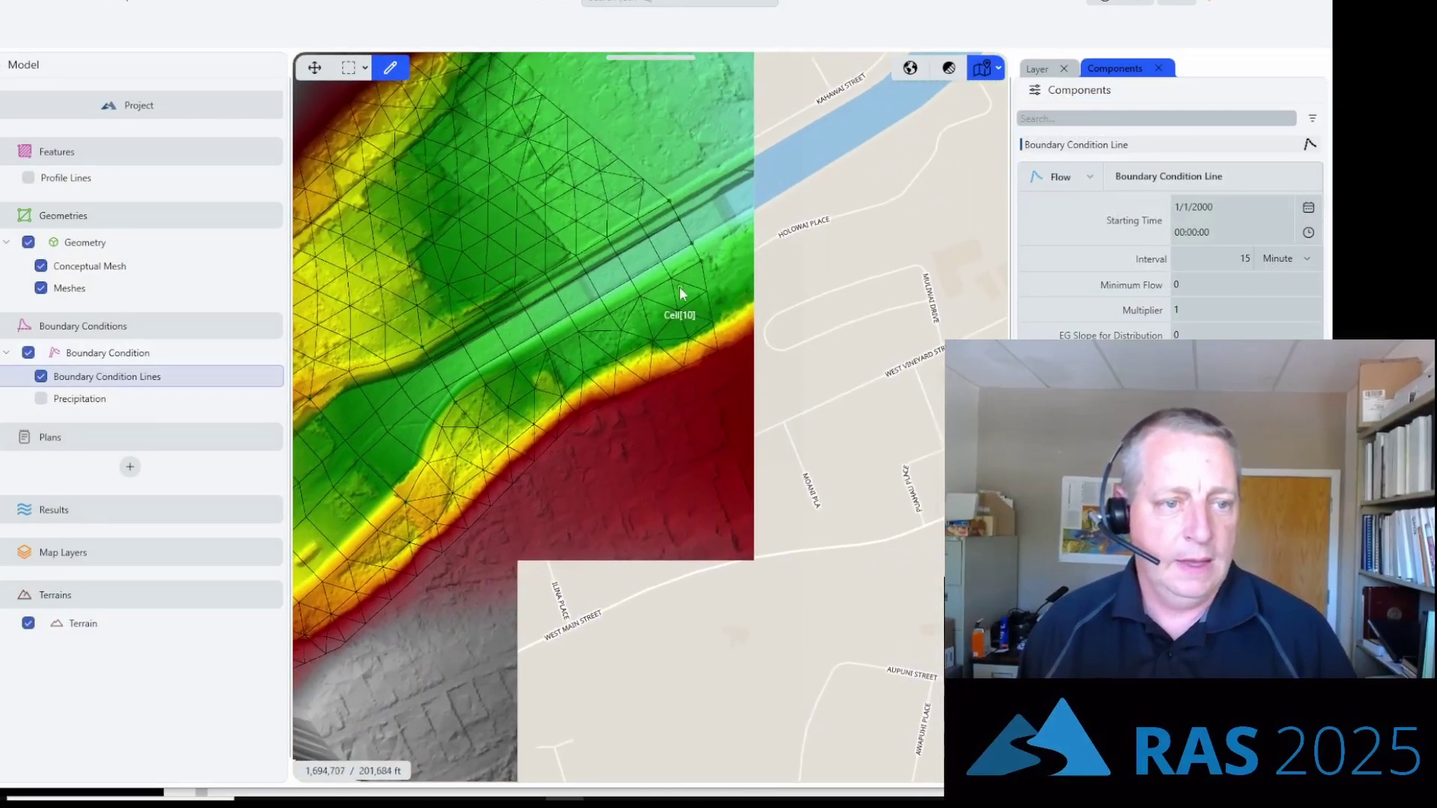
pyautogui.scroll(1, 683, 247)
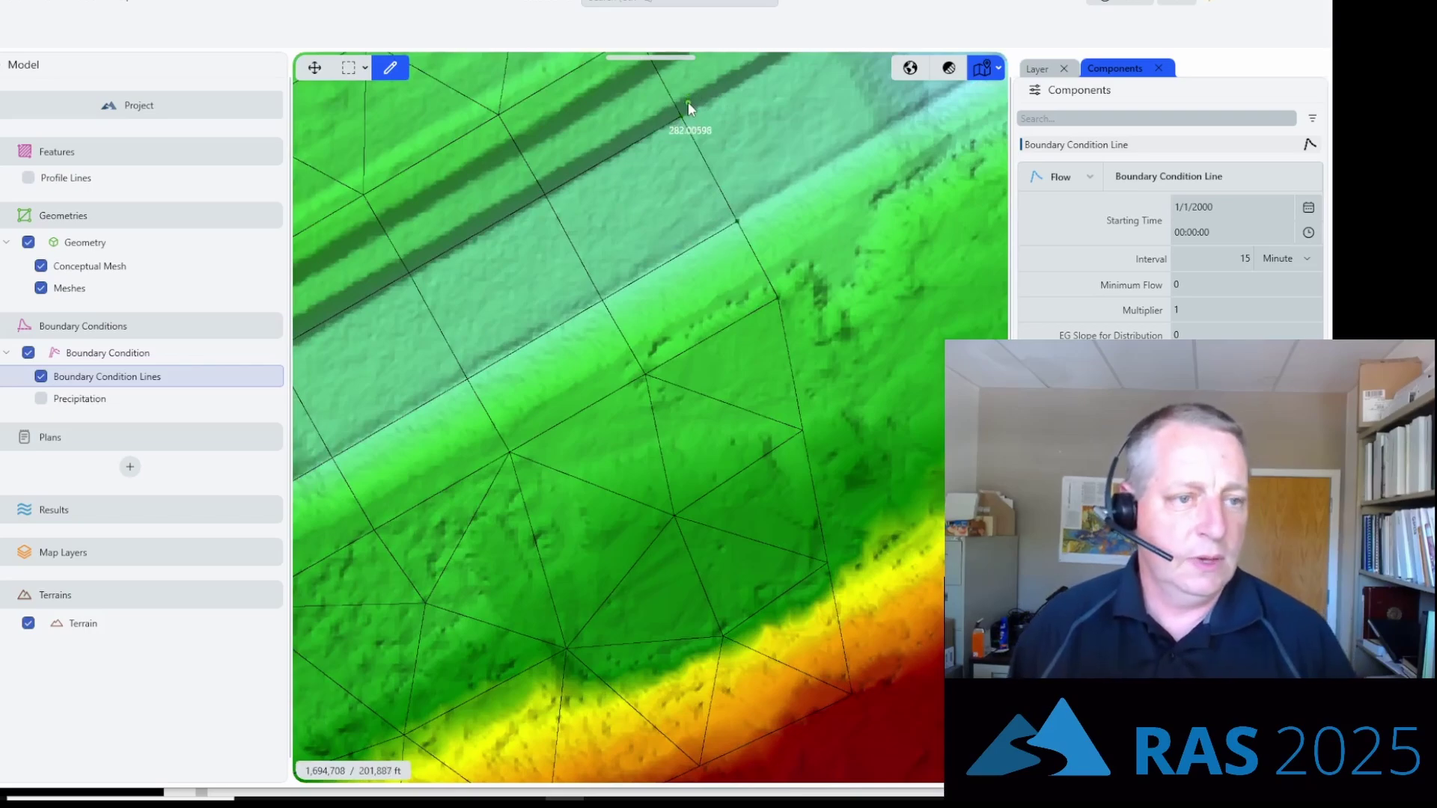
pyautogui.click(689, 101)
pyautogui.doubleClick(751, 218)
pyautogui.click(714, 157)
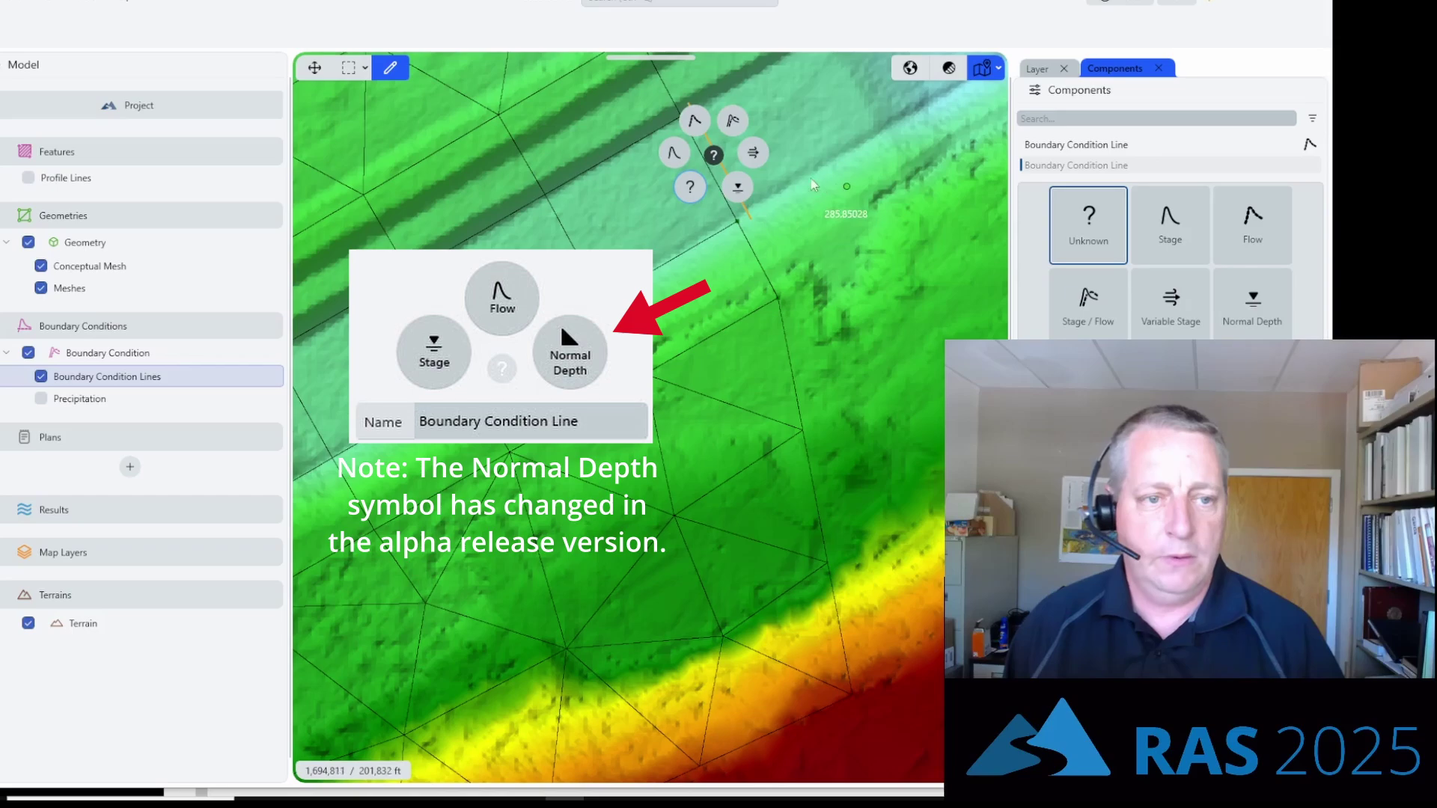
pyautogui.click(737, 187)
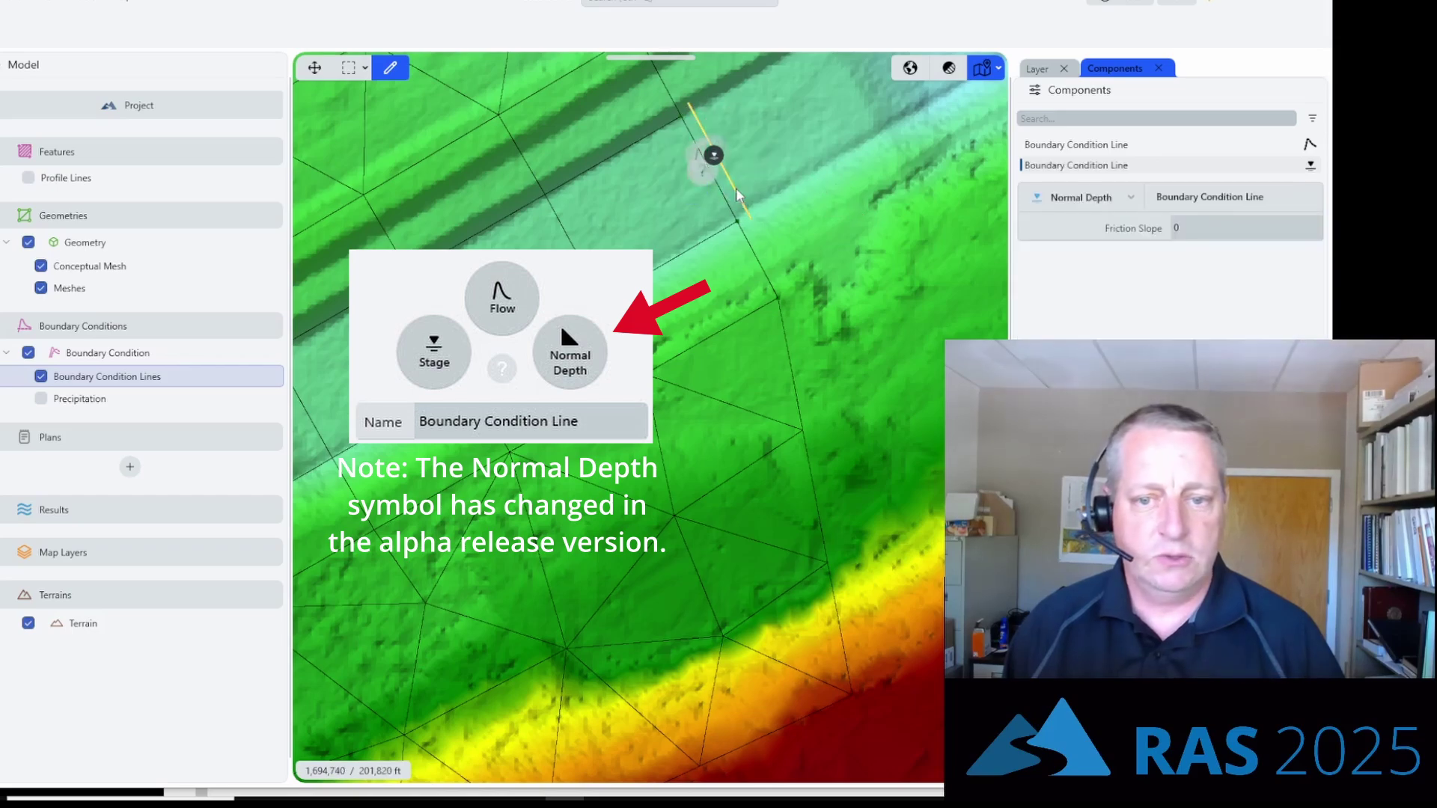
pyautogui.click(1254, 227)
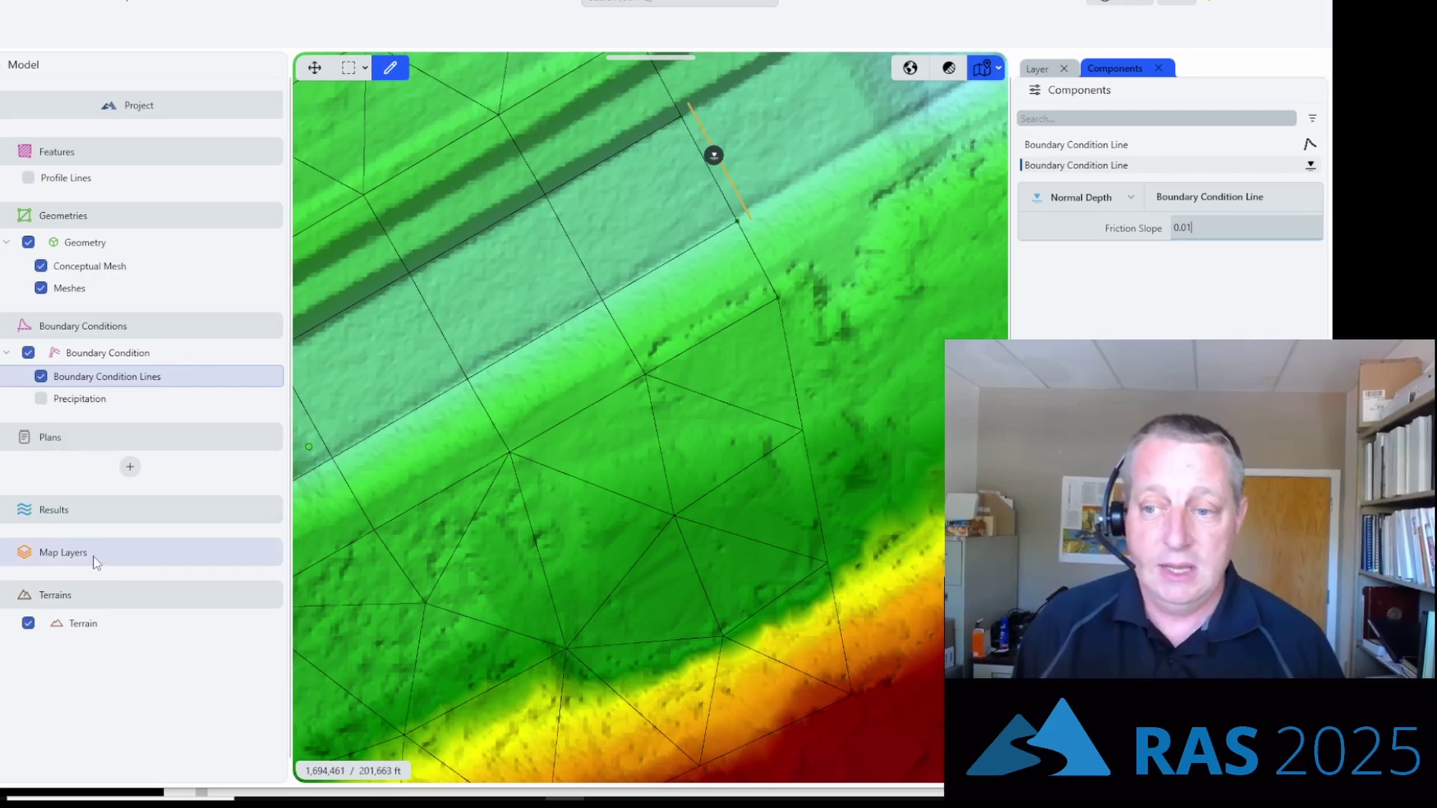
# - Add a new classification layer to the map layers, keeping the default name
pyautogui.scroll(-5, 527, 461)
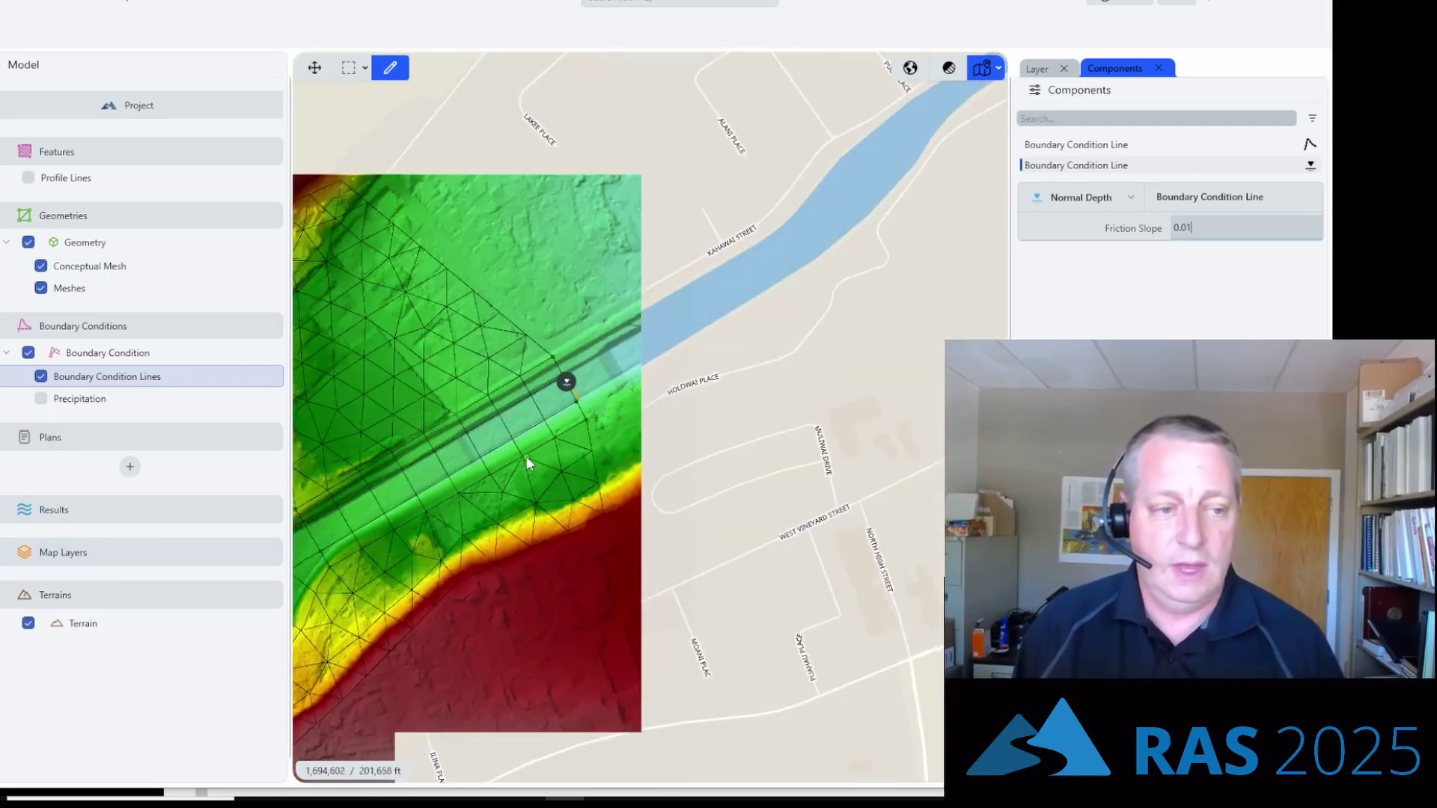
pyautogui.moveTo(473, 474)
pyautogui.mouseDown()
pyautogui.moveTo(939, 140)
pyautogui.moveTo(927, 151)
pyautogui.mouseUp()
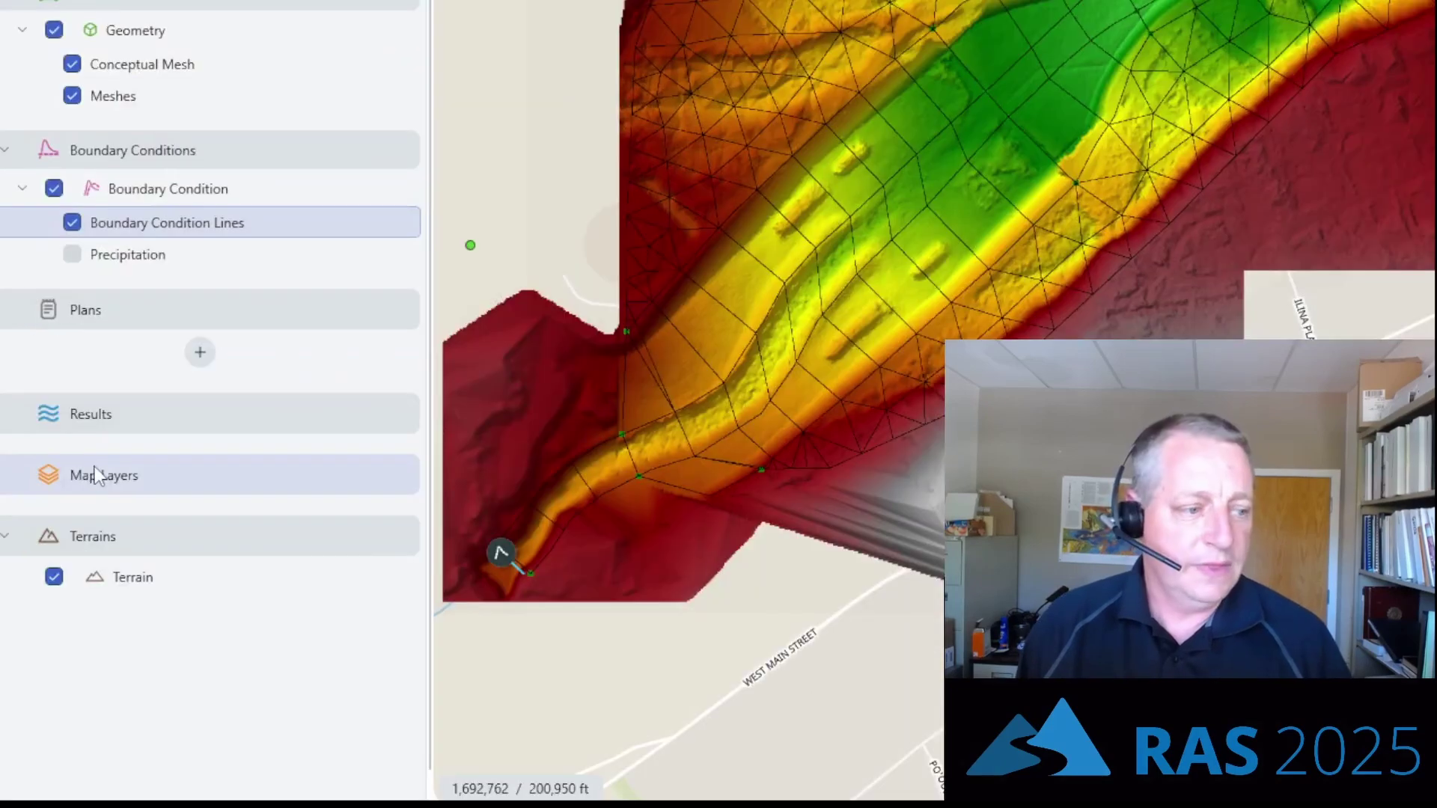
pyautogui.rightClick(57, 550)
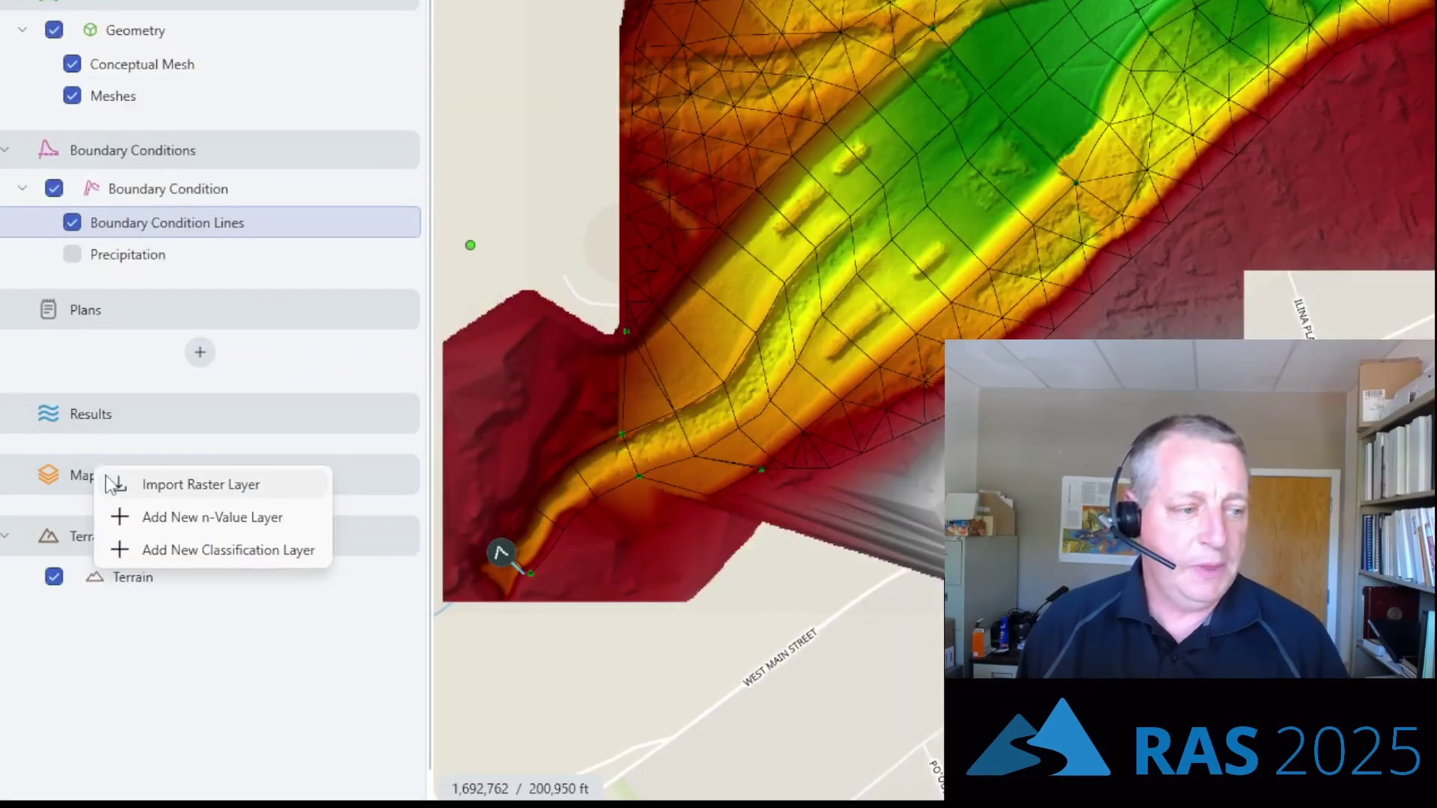
pyautogui.click(226, 551)
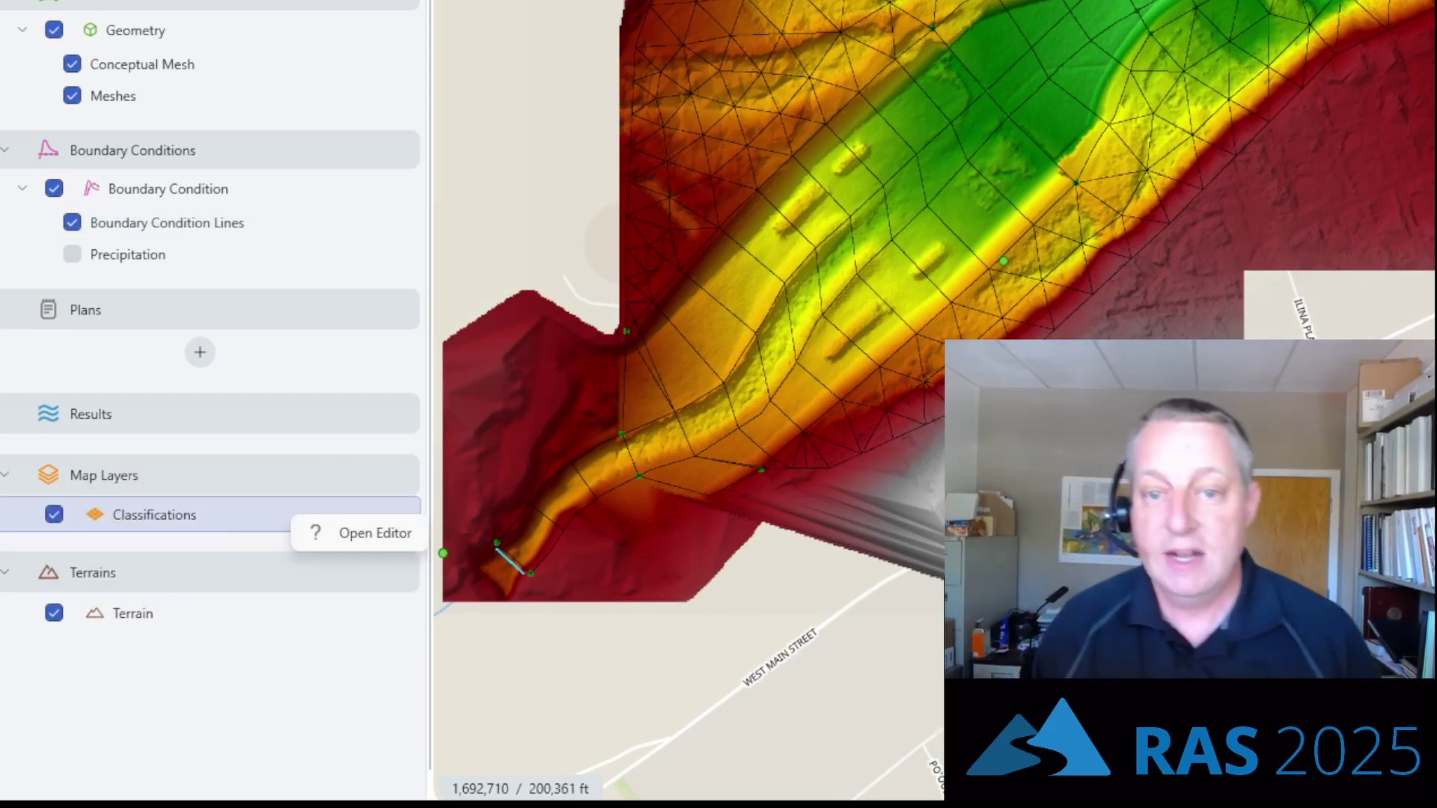
# - Add a new n-value map layer with the default name and hide both the Classifications and N Values layers
pyautogui.rightClick(217, 467)
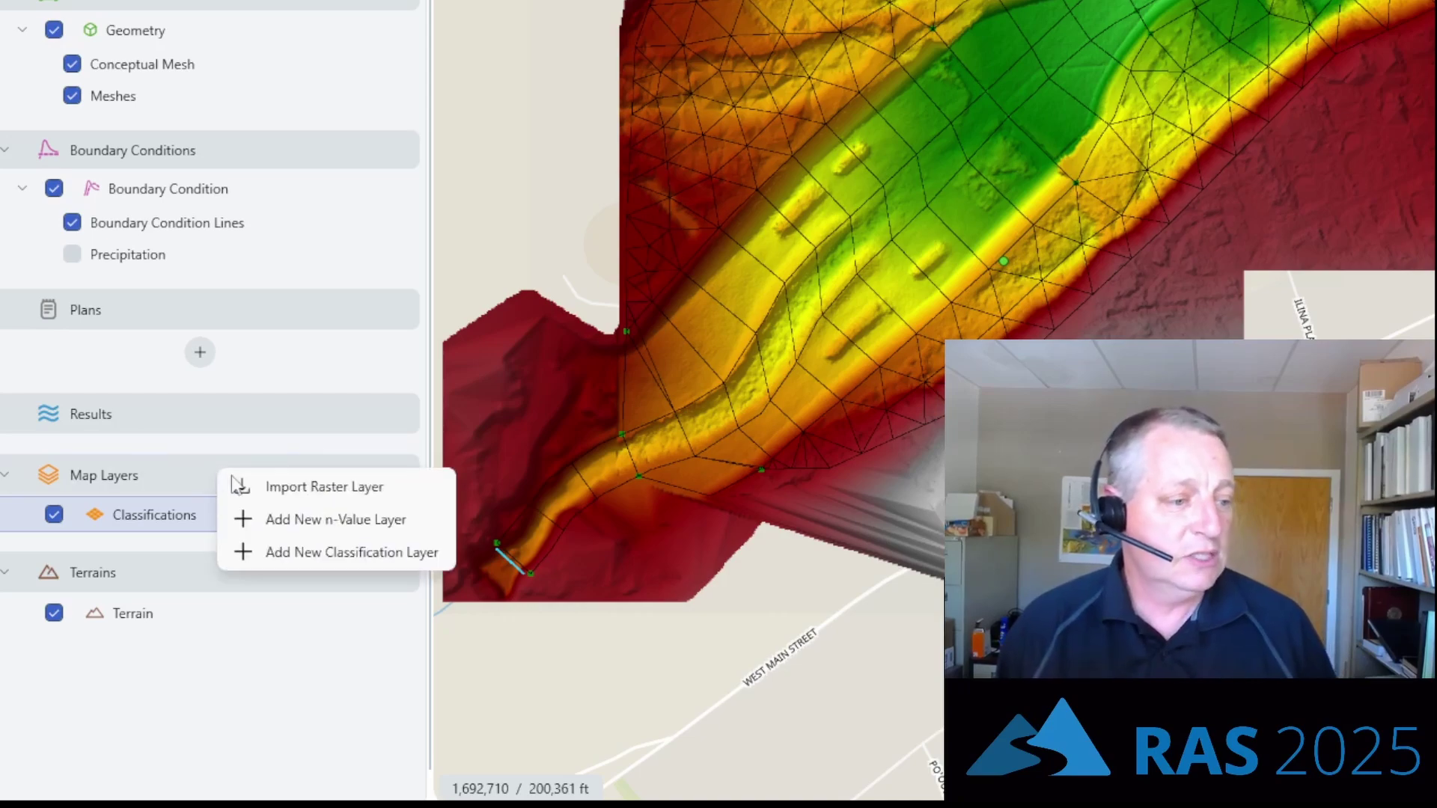
pyautogui.click(302, 519)
pyautogui.click(986, 247)
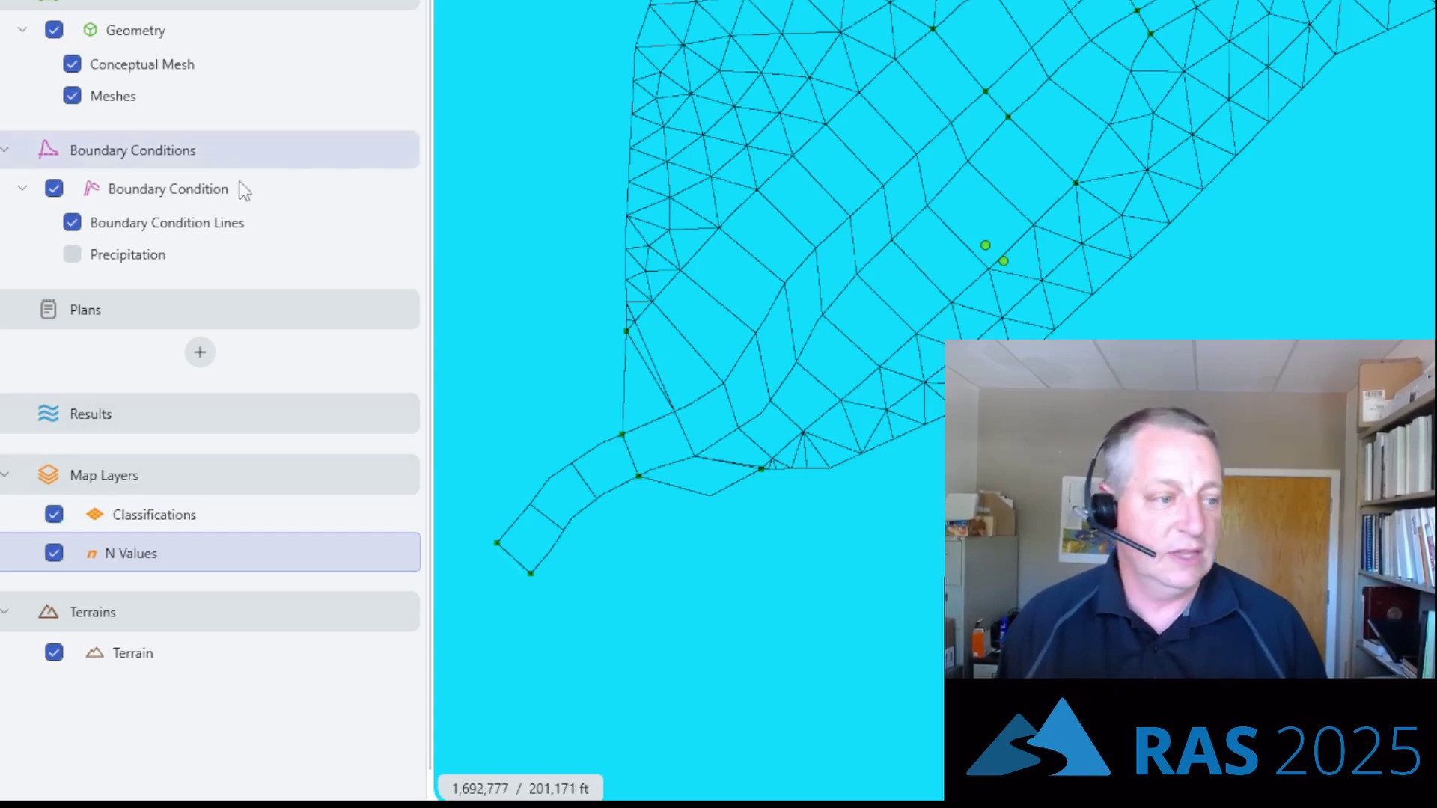
pyautogui.click(54, 517)
pyautogui.click(53, 552)
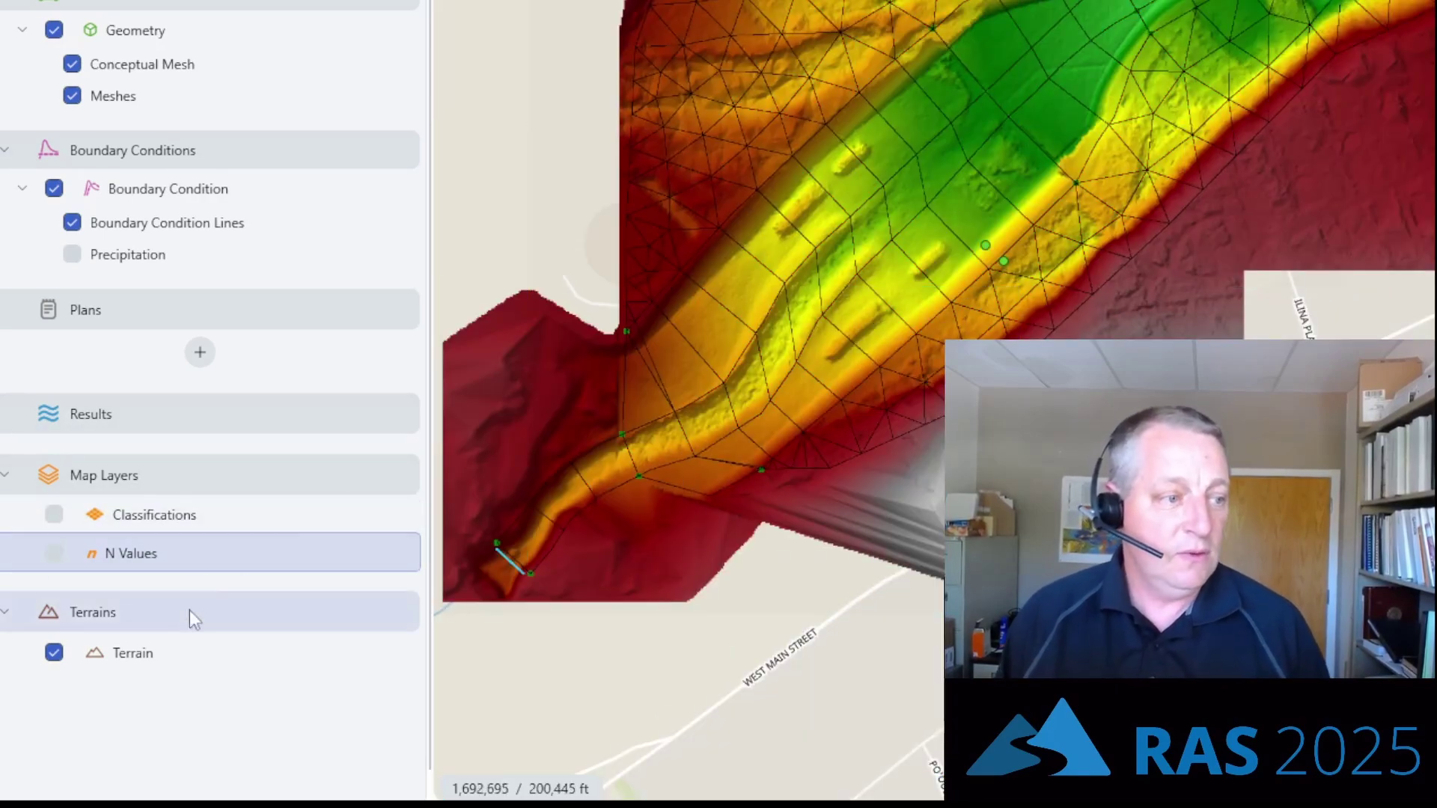
# - Add a plan with the default name, ending at 18:00:00 with a 10-second computation interval
pyautogui.click(198, 352)
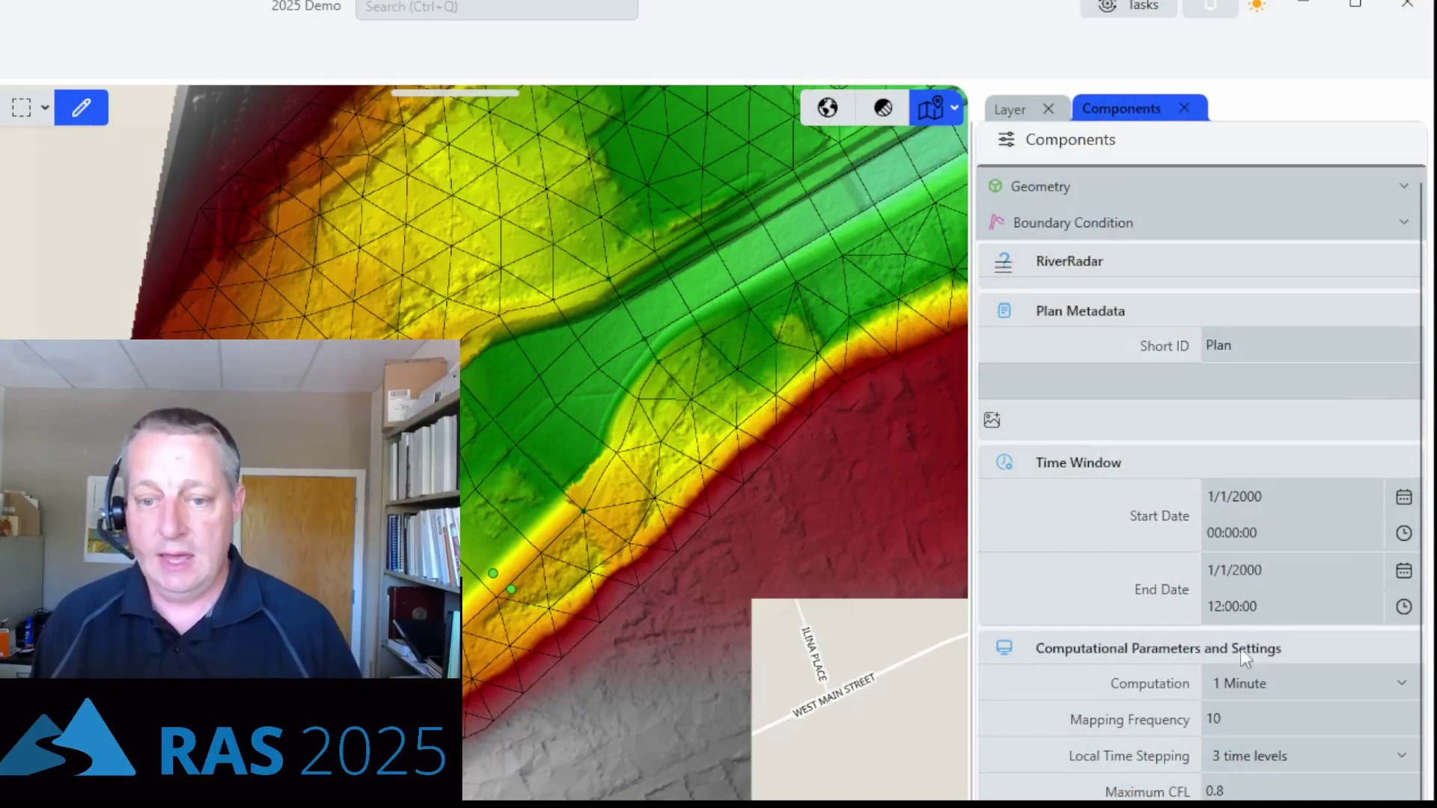
pyautogui.click(1216, 607)
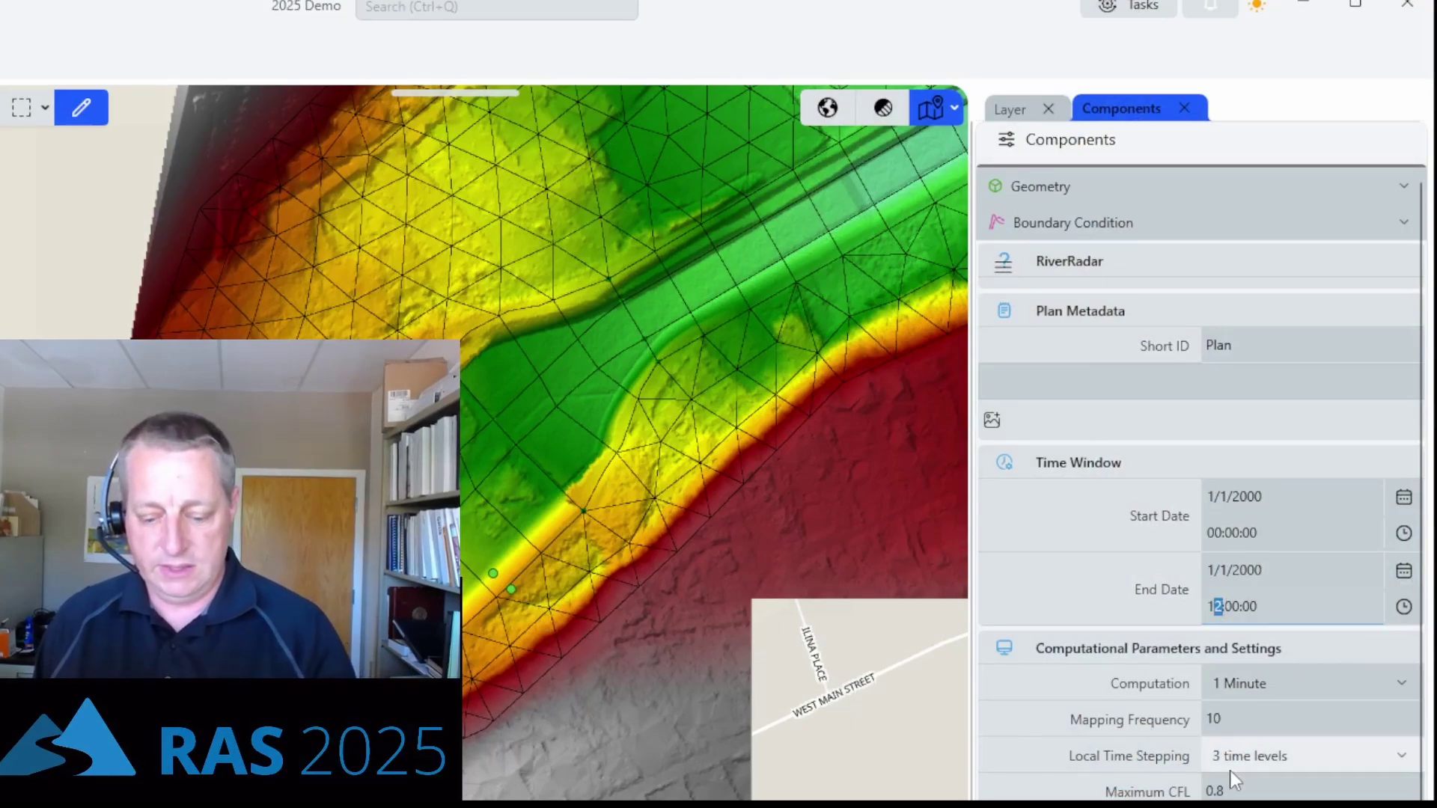
pyautogui.write('8')
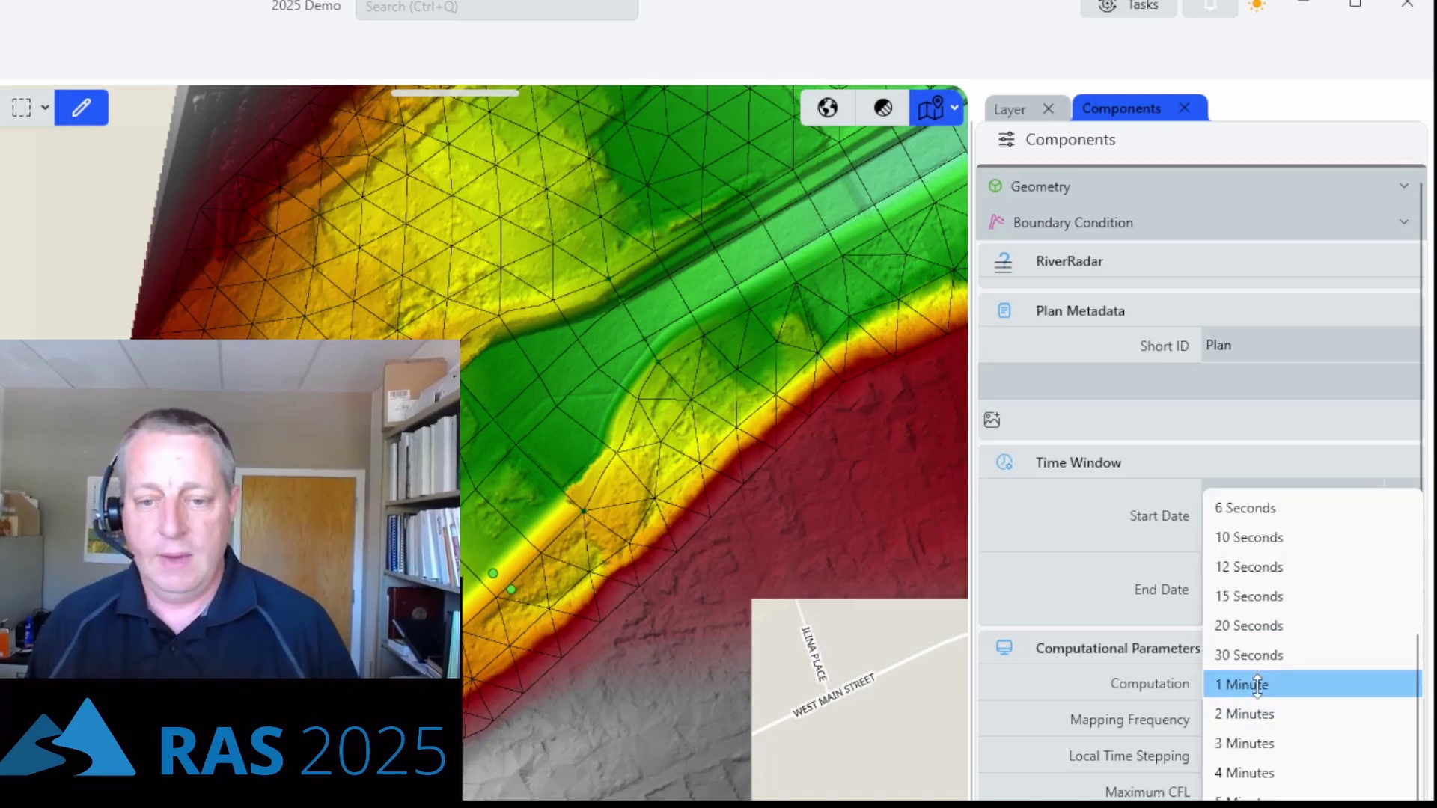
pyautogui.click(1277, 549)
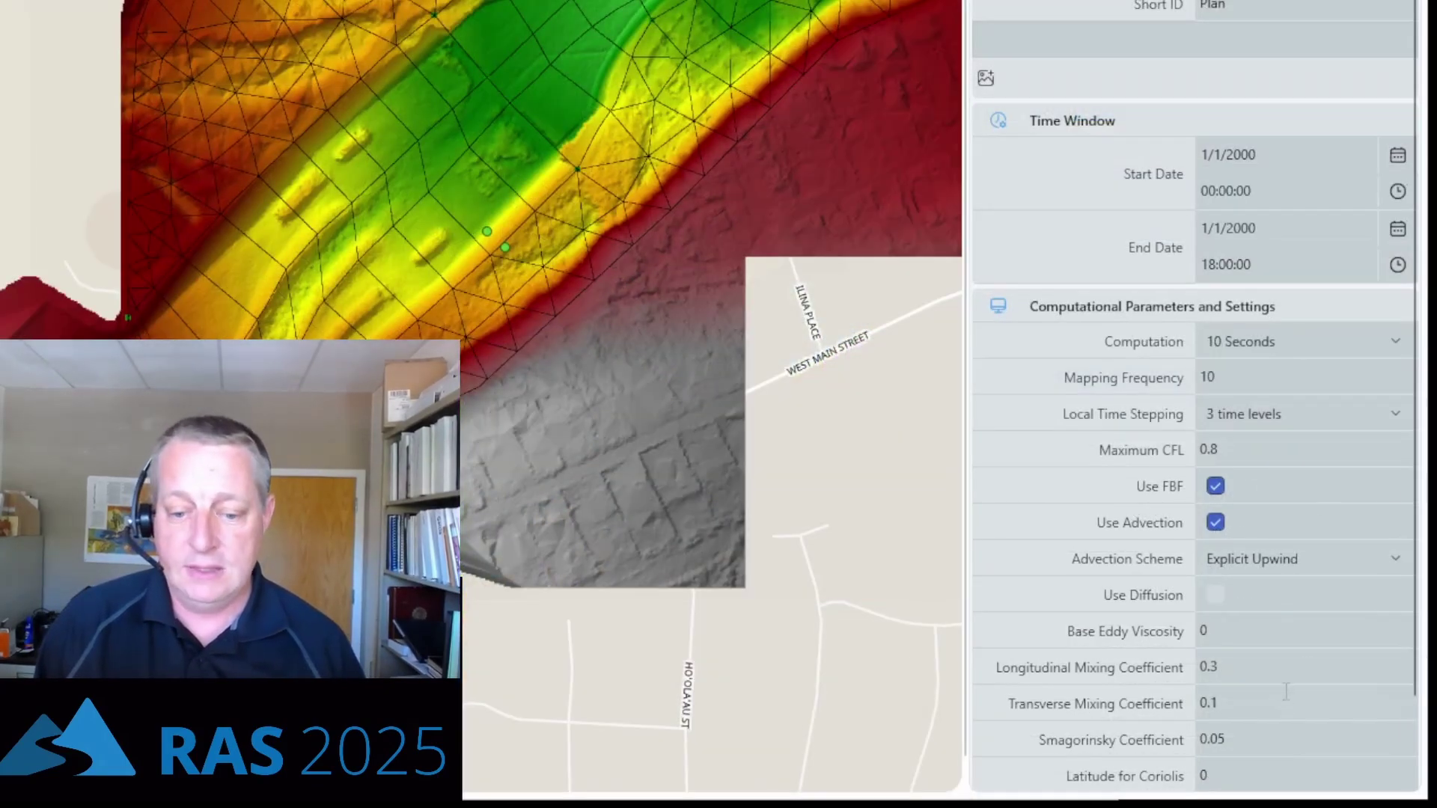
# - Check the plan's remaining computational parameters and available core counts, and compute the plan
pyautogui.scroll(-2, 1287, 694)
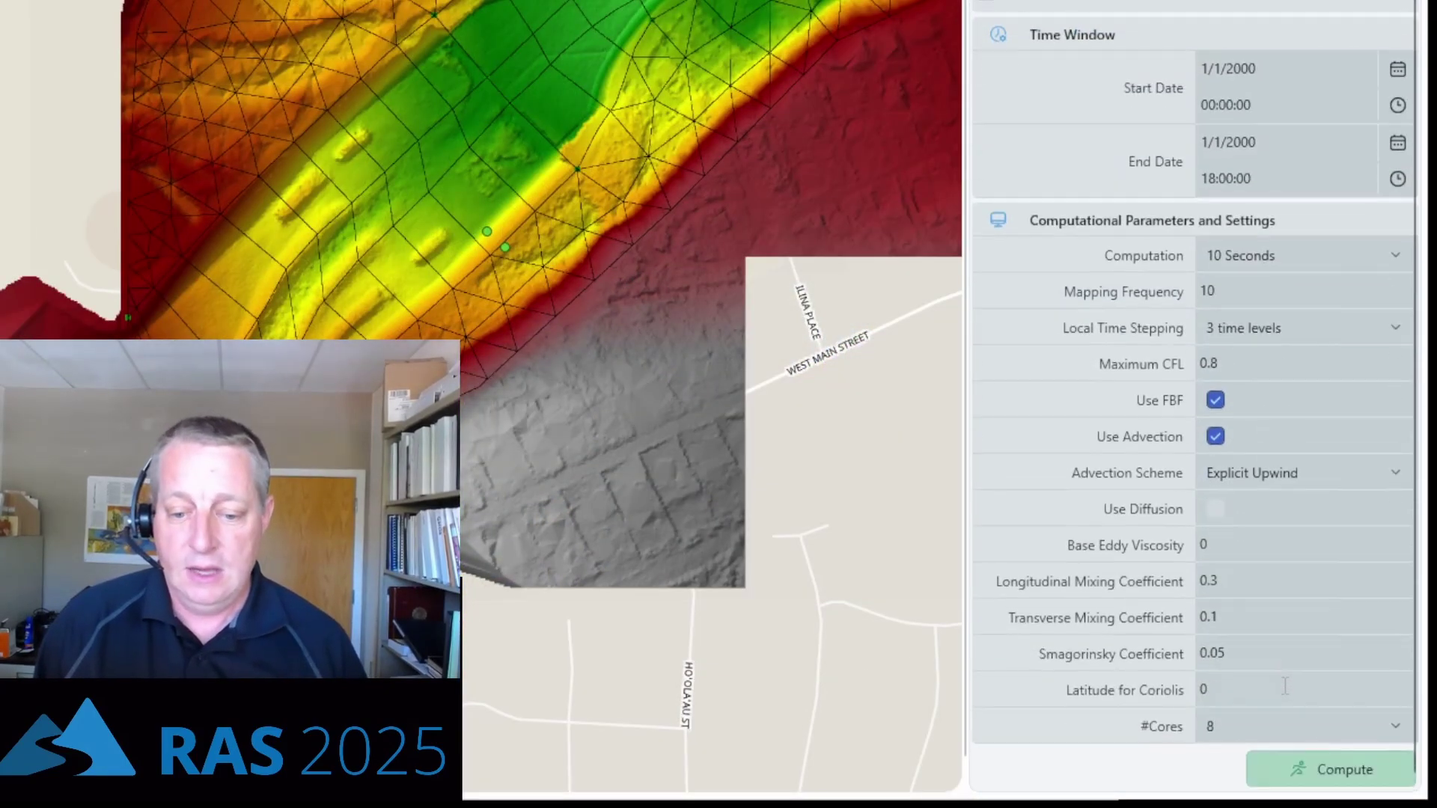
pyautogui.click(1310, 733)
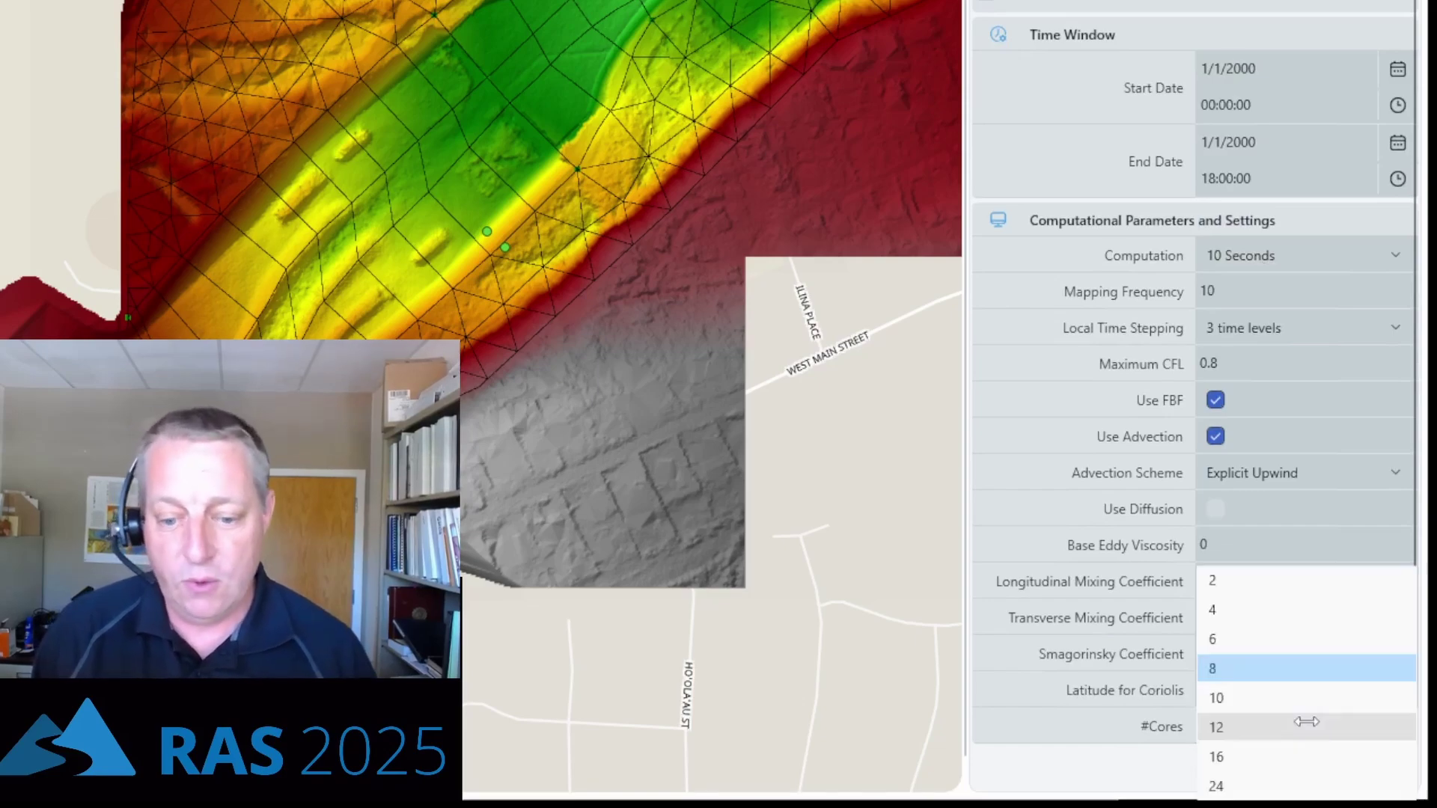
pyautogui.click(1281, 567)
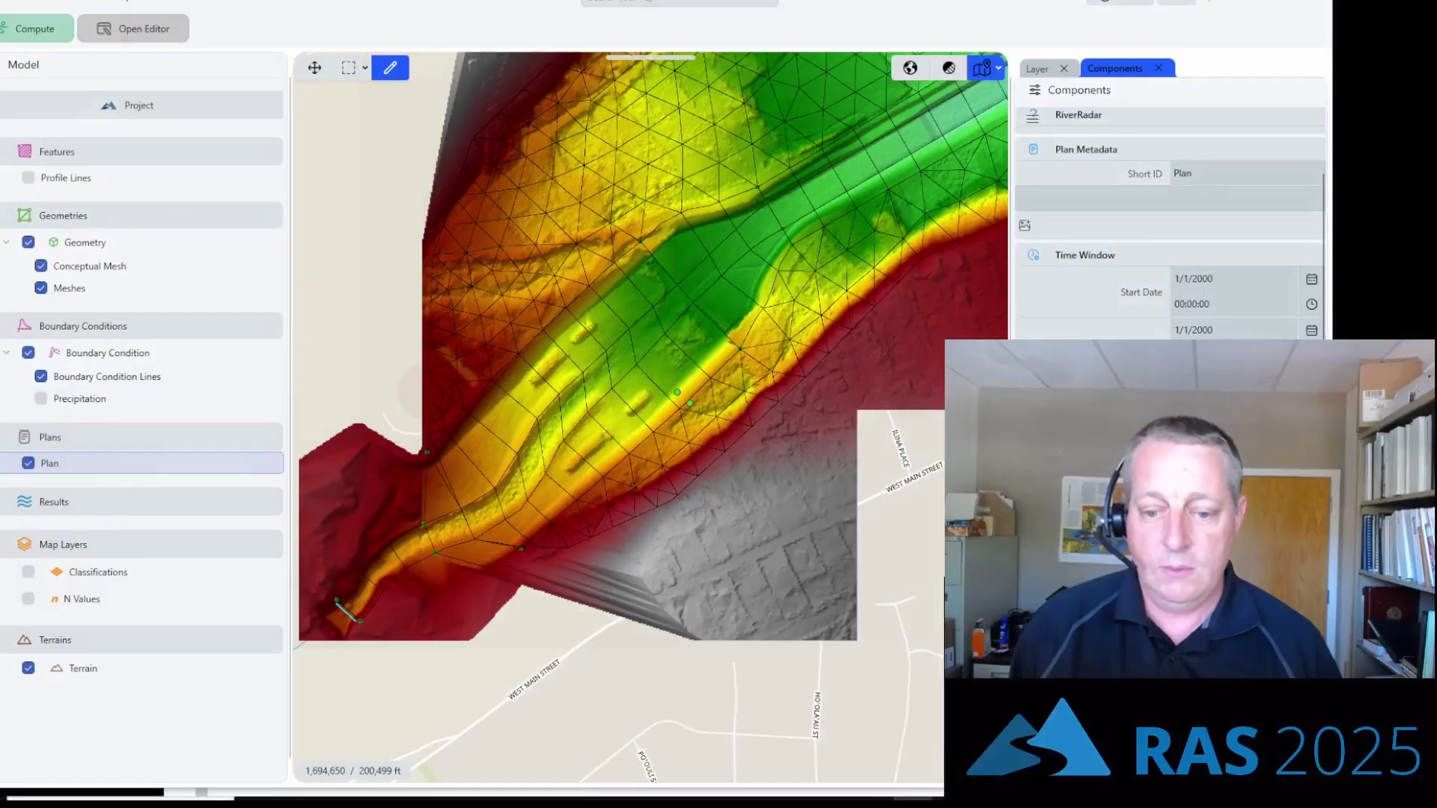
pyautogui.click(34, 28)
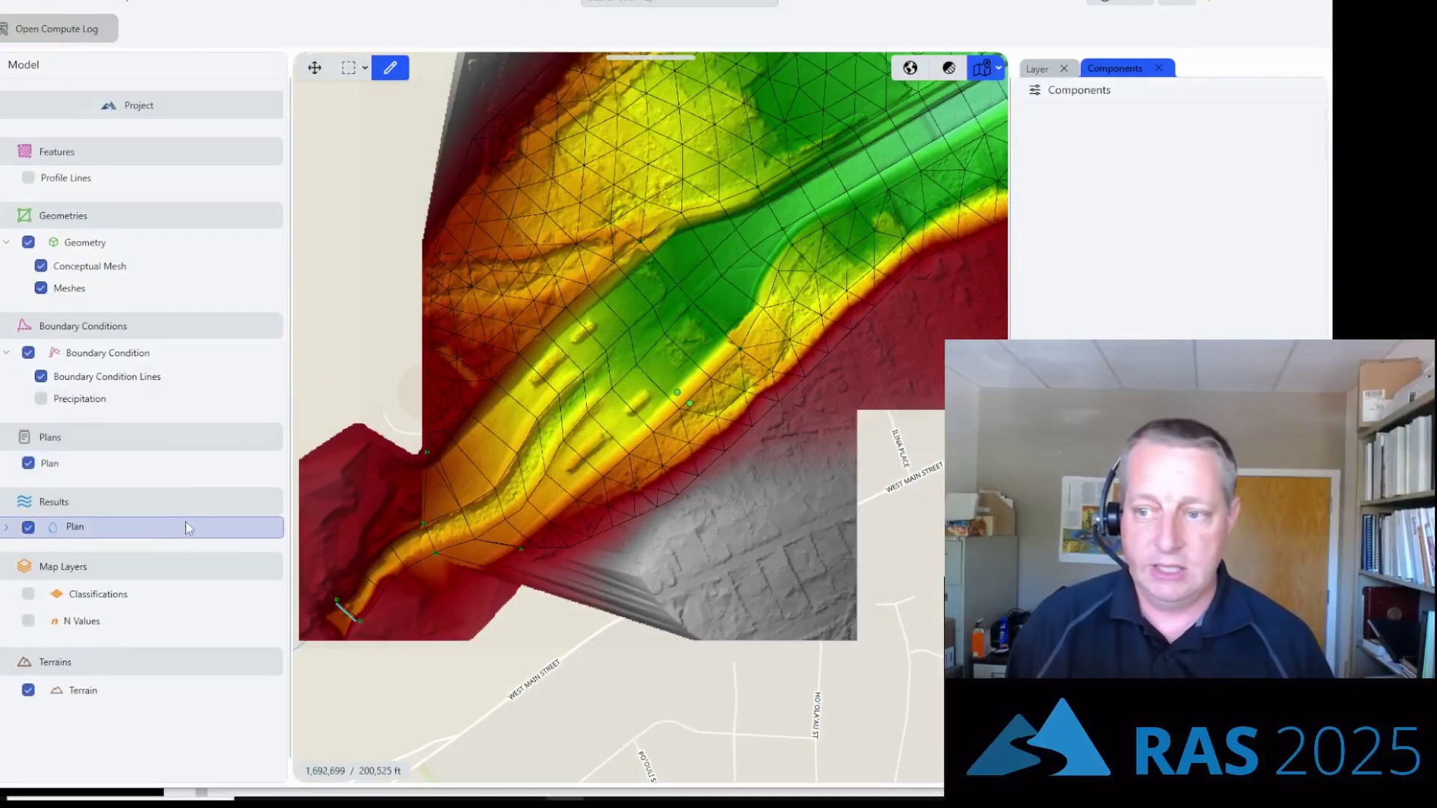
# - Open the compute log of the plan's results and dock it above the map
pyautogui.rightClick(208, 527)
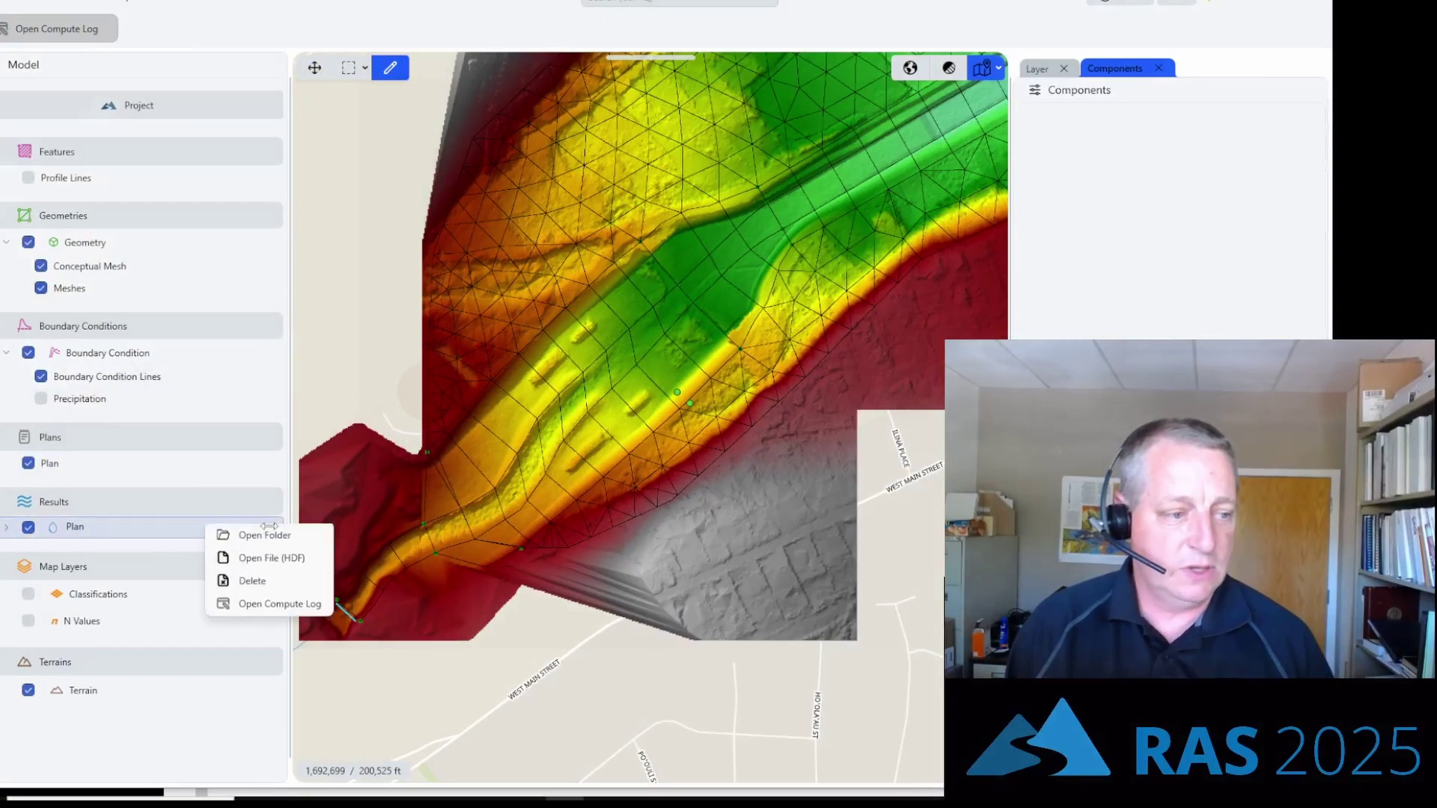
pyautogui.click(272, 609)
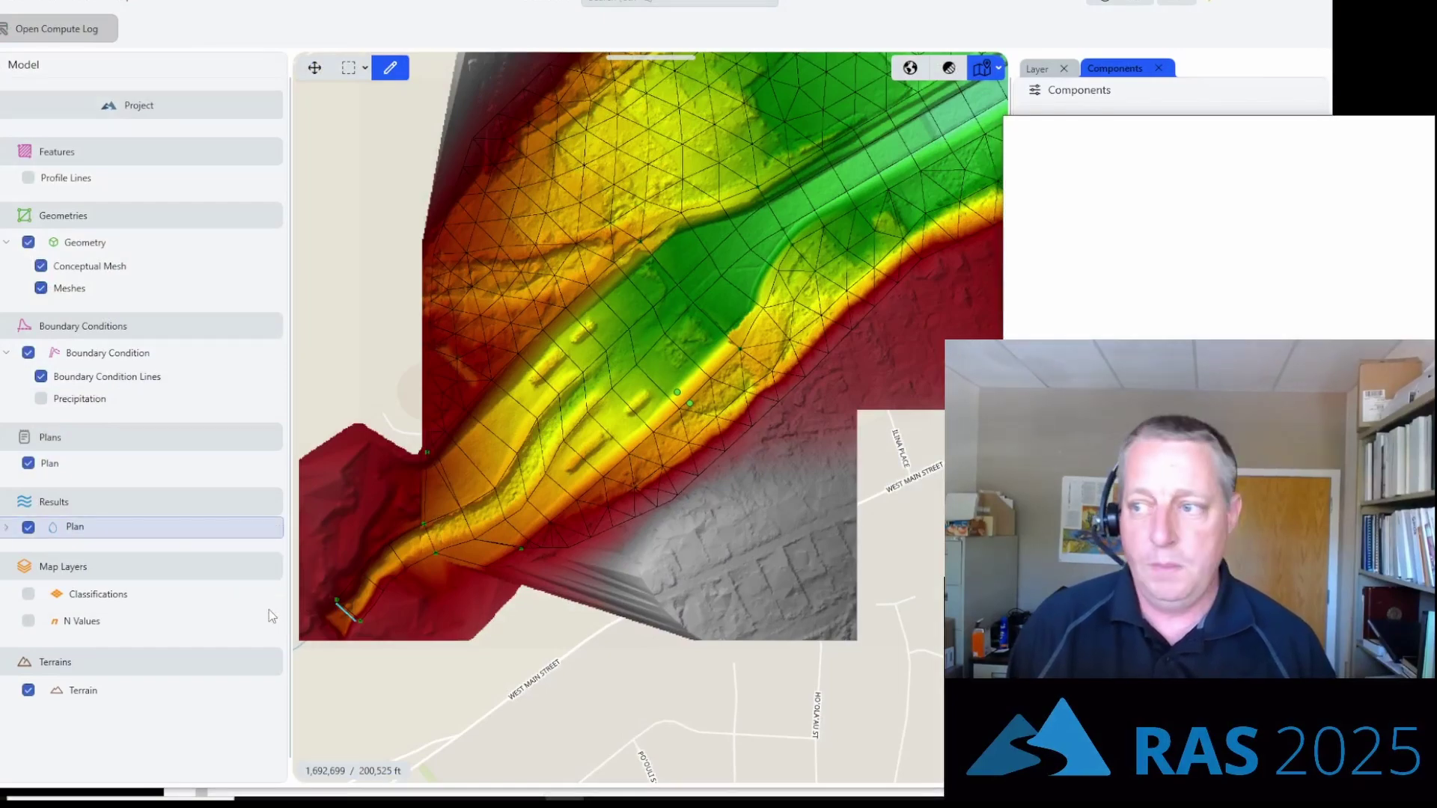
pyautogui.moveTo(1151, 137); pyautogui.dragTo(680, 170)
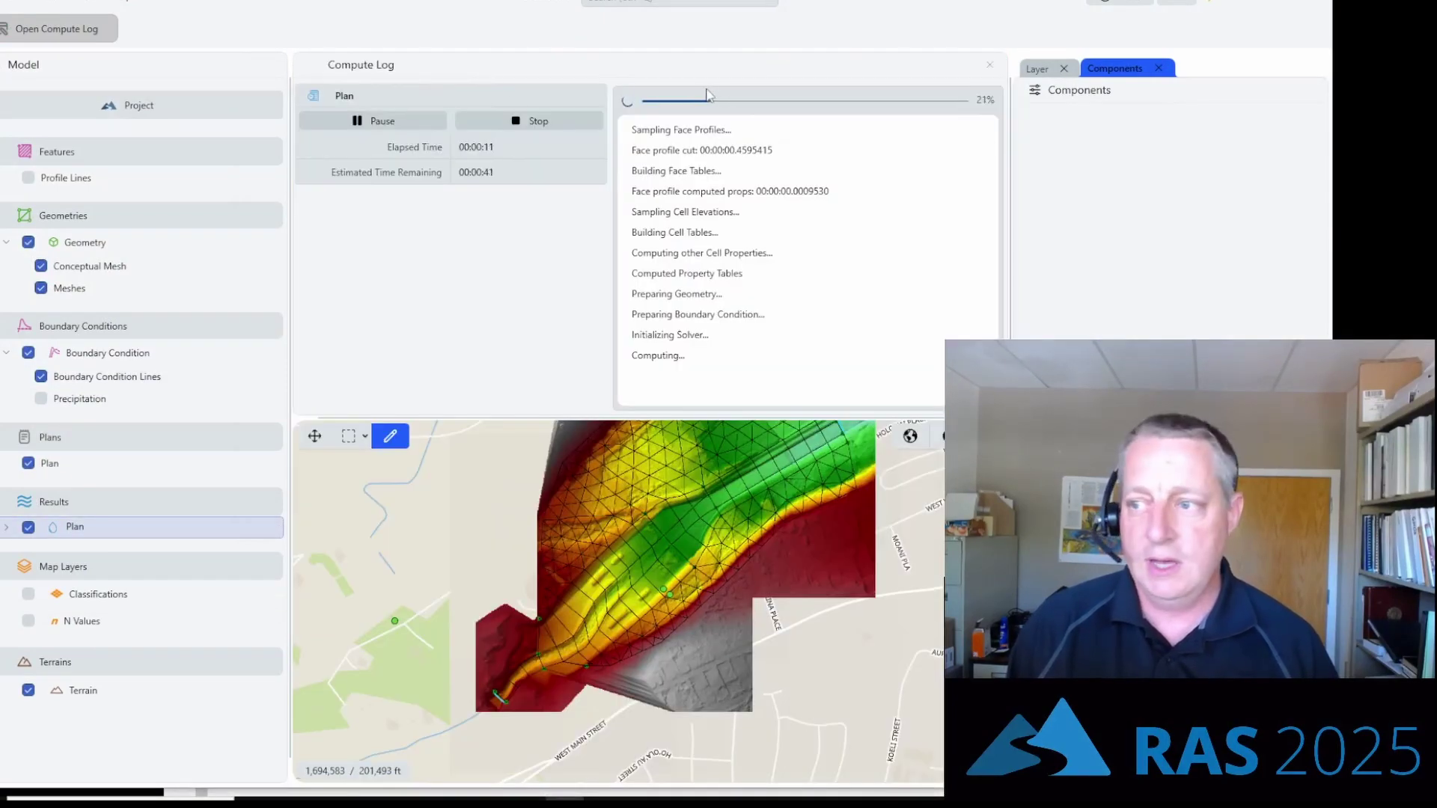
# - Dock the compute log beside the map in place of the Components panel and display the plan's Depth results
pyautogui.moveTo(857, 94); pyautogui.dragTo(1142, 173)
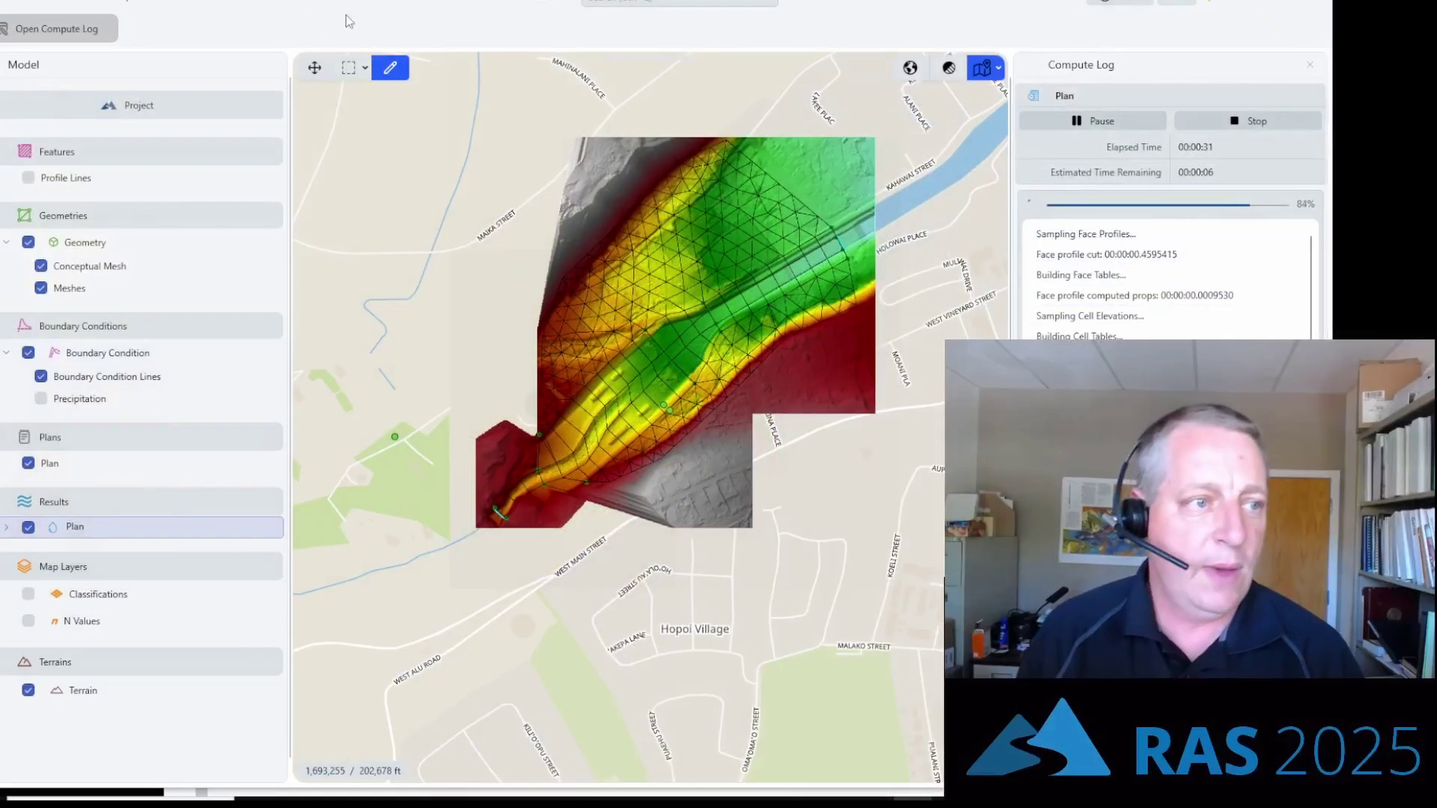
pyautogui.click(6, 527)
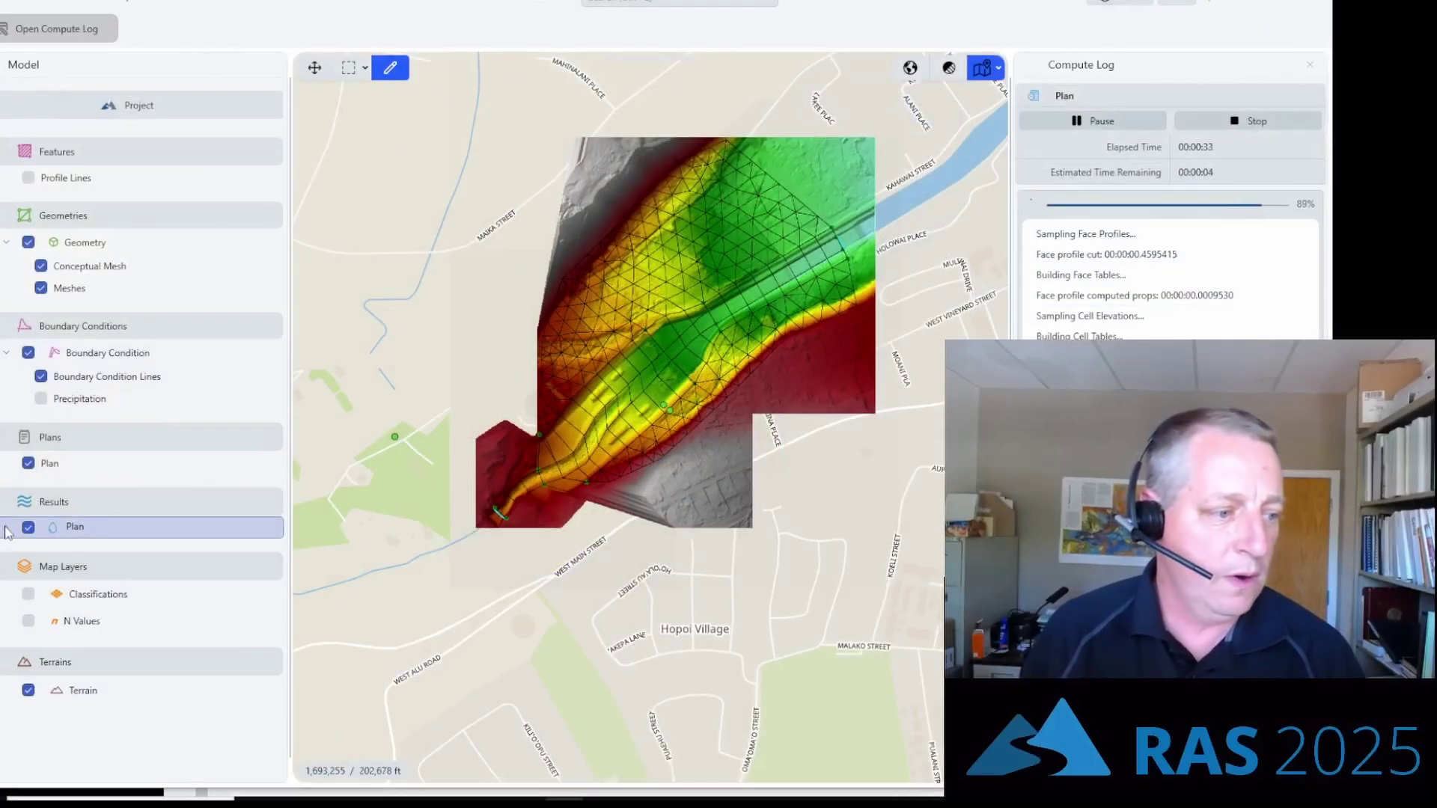
pyautogui.click(41, 598)
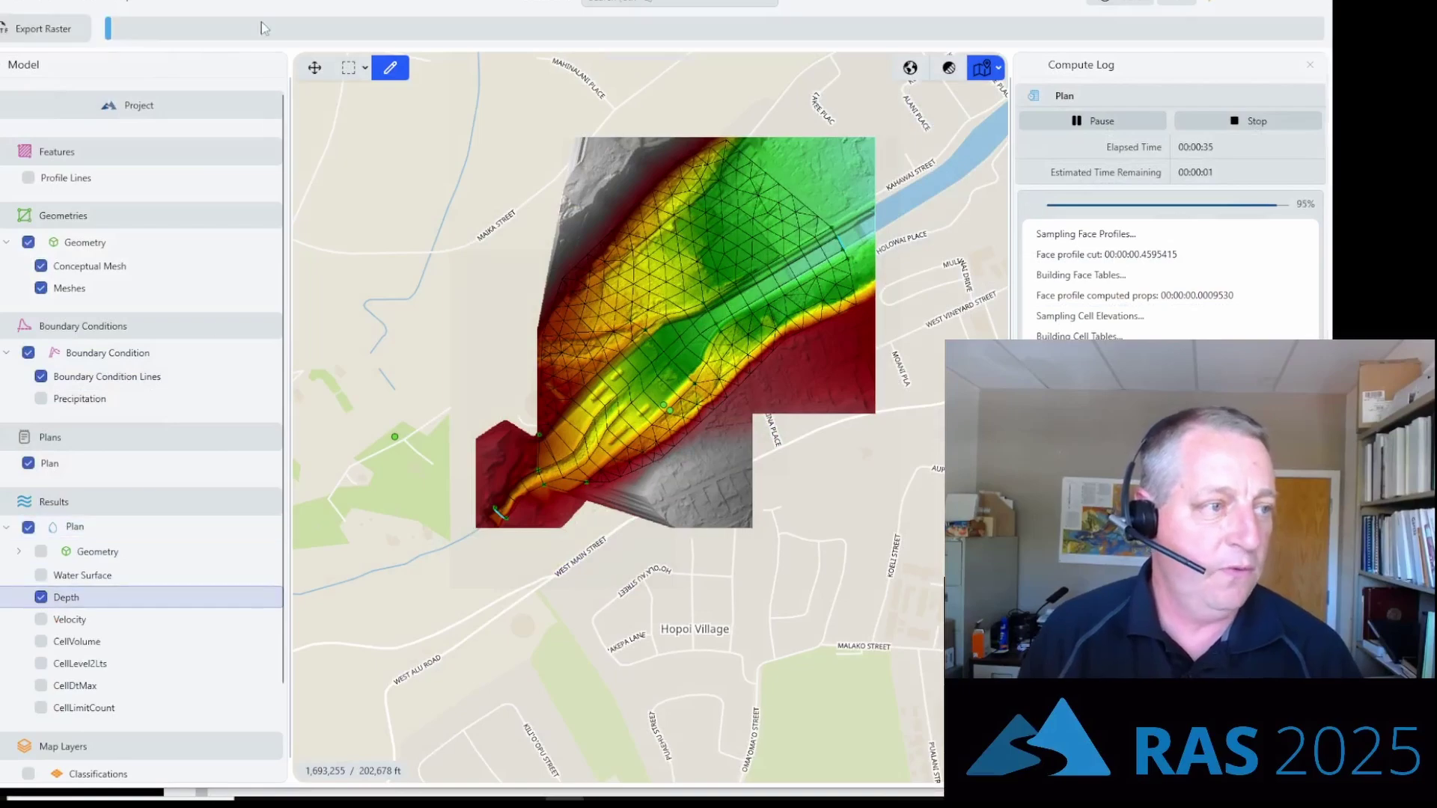
# - Examine the Depth results along the channel through the simulation time, returning to the first time step
pyautogui.moveTo(119, 38); pyautogui.dragTo(11, 79)
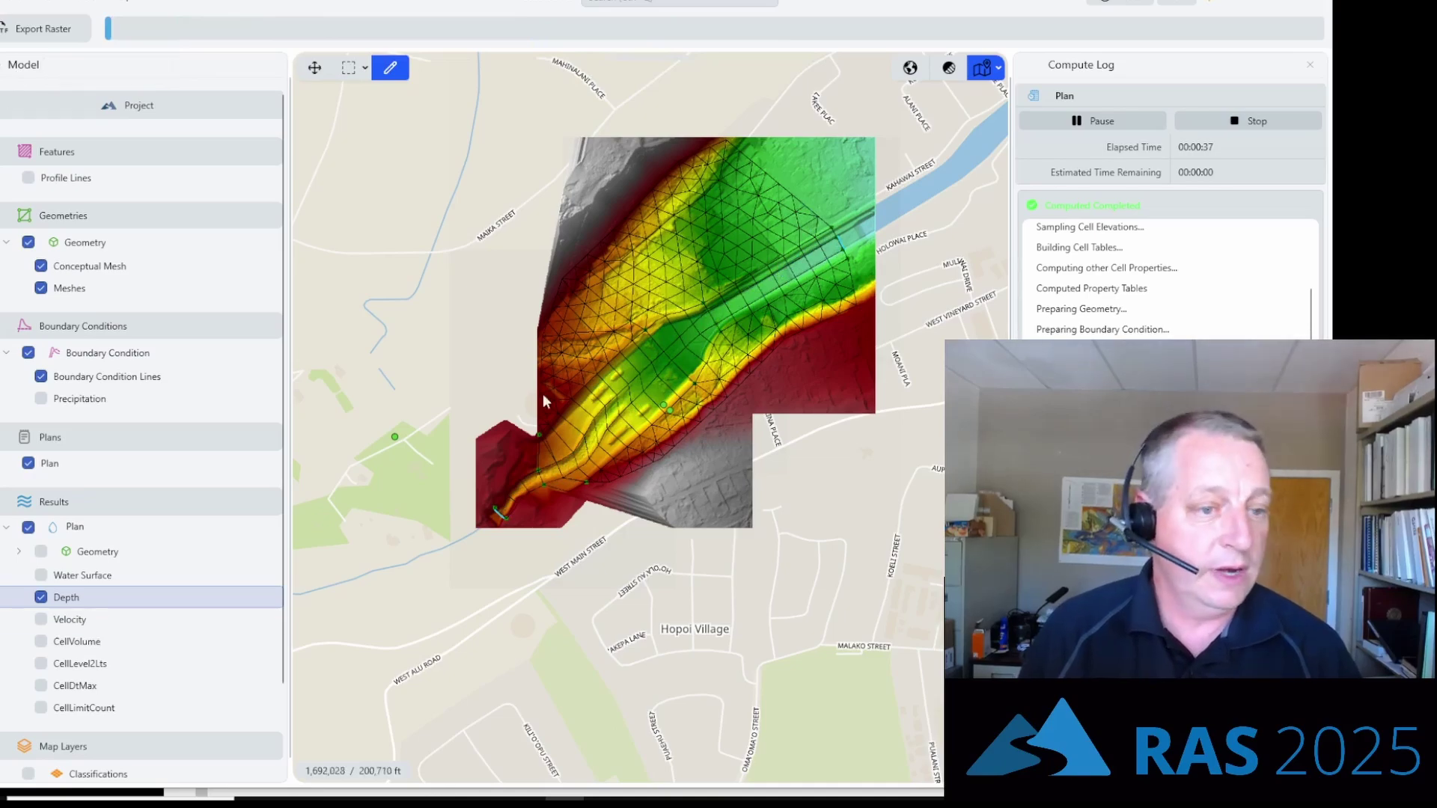
pyautogui.scroll(2, 549, 455)
pyautogui.scroll(1, 549, 455)
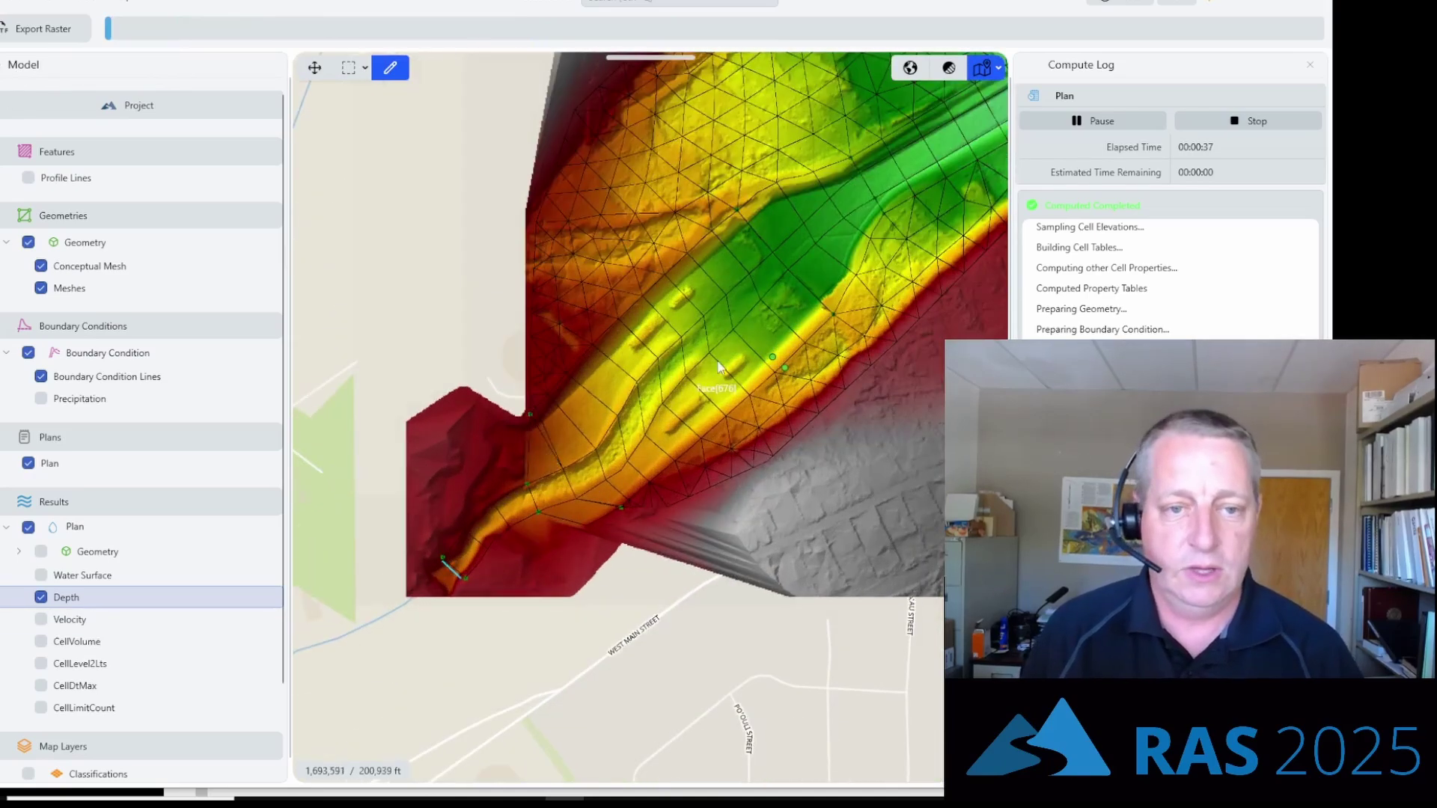
pyautogui.moveTo(747, 370); pyautogui.dragTo(650, 475)
pyautogui.scroll(1, 649, 475)
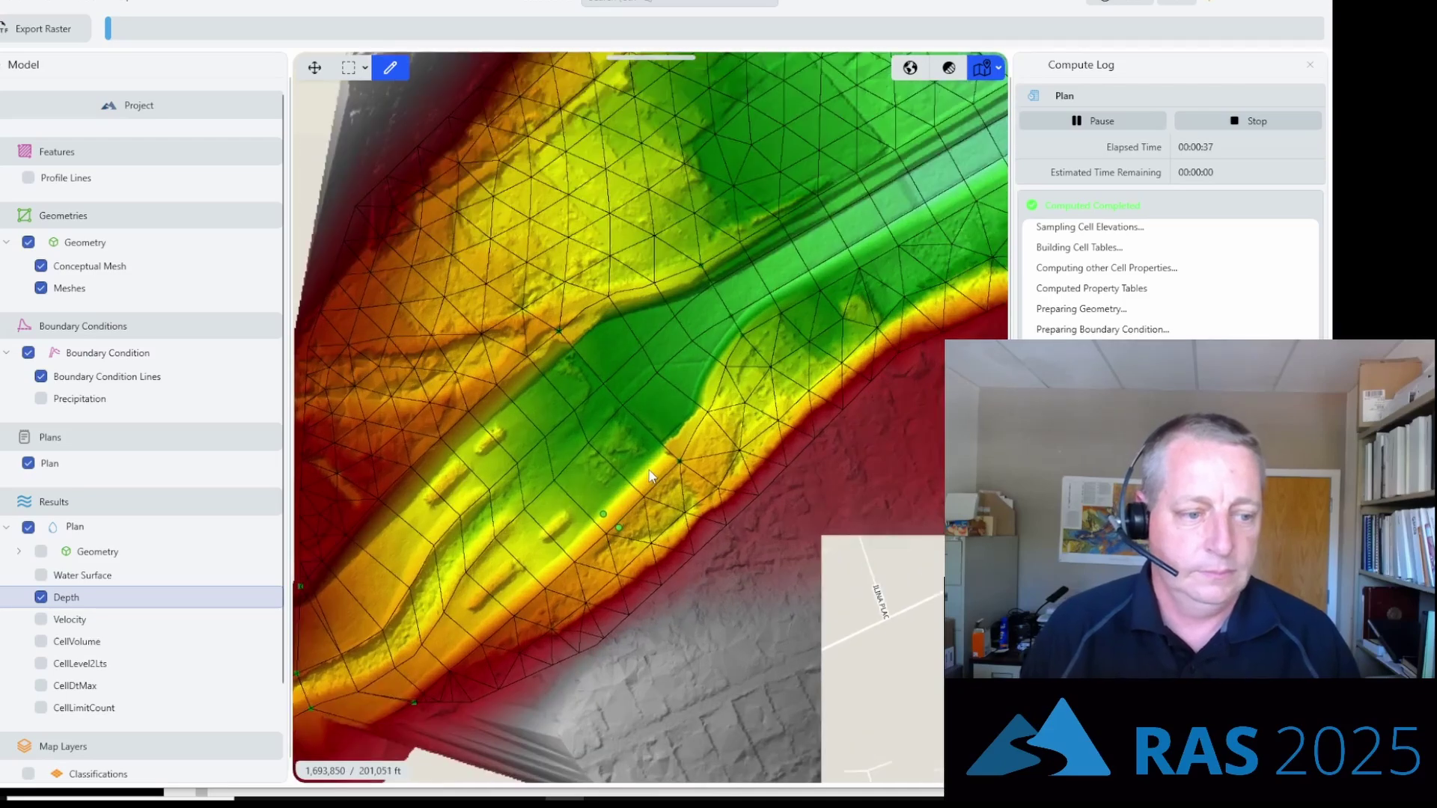
pyautogui.moveTo(112, 32)
pyautogui.mouseDown()
pyautogui.moveTo(523, 36)
pyautogui.moveTo(108, 30)
pyautogui.mouseUp()
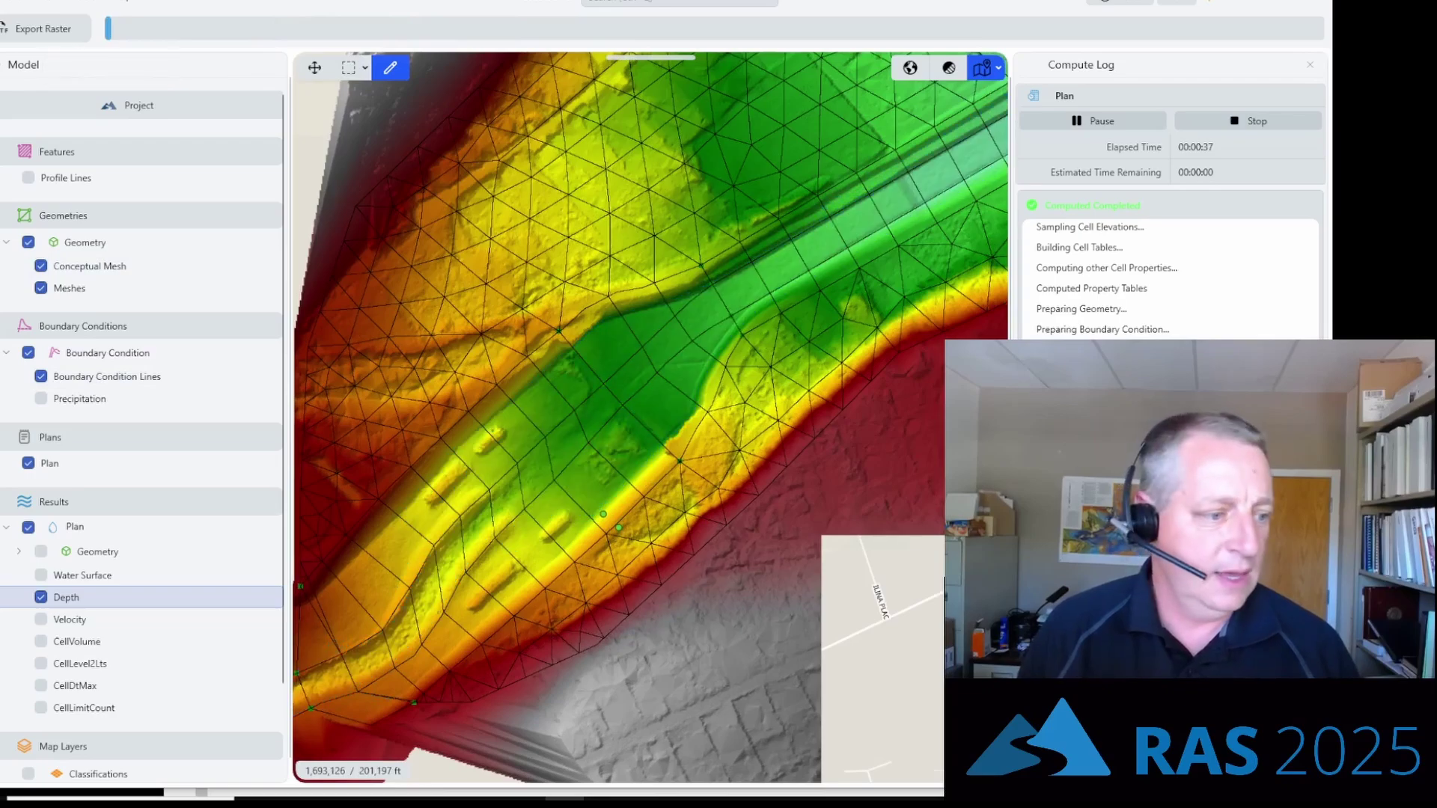
# - Display the plan's Velocity results instead of Depth and scrub through the simulation time back to 1/1/2000 12:00:00 AM
pyautogui.click(41, 619)
pyautogui.moveTo(111, 32)
pyautogui.mouseDown()
pyautogui.moveTo(488, 41)
pyautogui.moveTo(108, 34)
pyautogui.mouseUp()
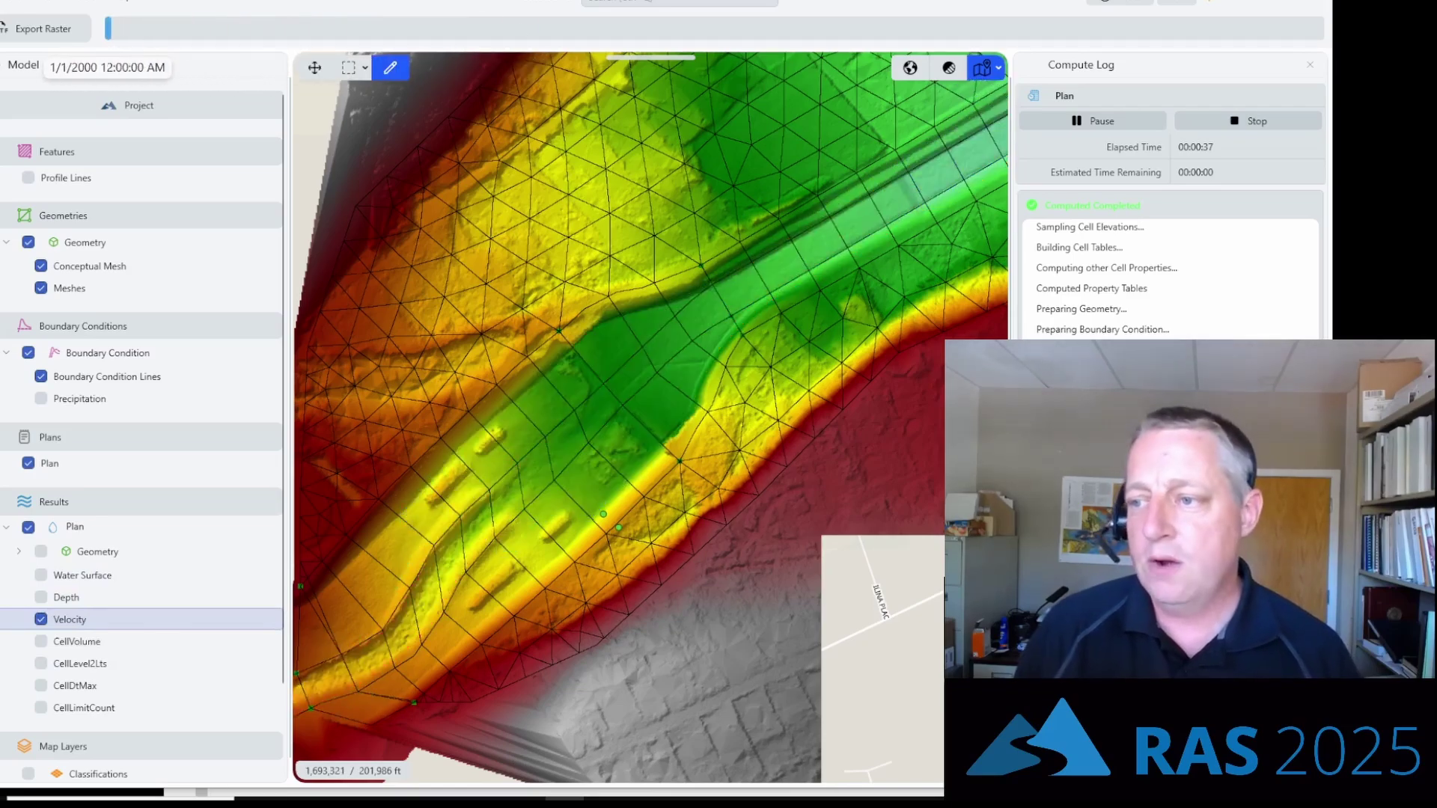